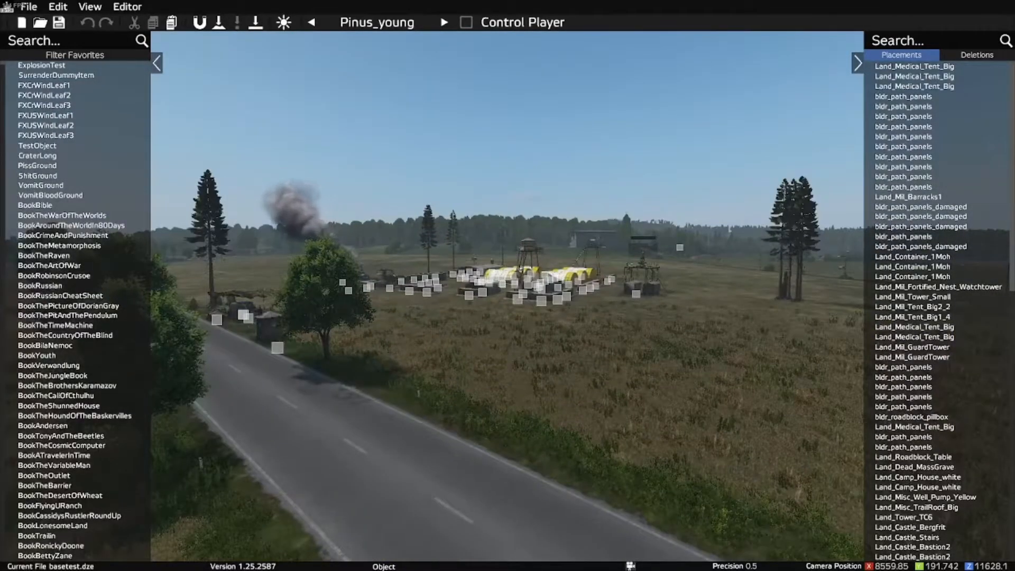
Step: Survey the military camp in the field and the road beside it from several viewpoints
{"action": "key", "text": "w"}
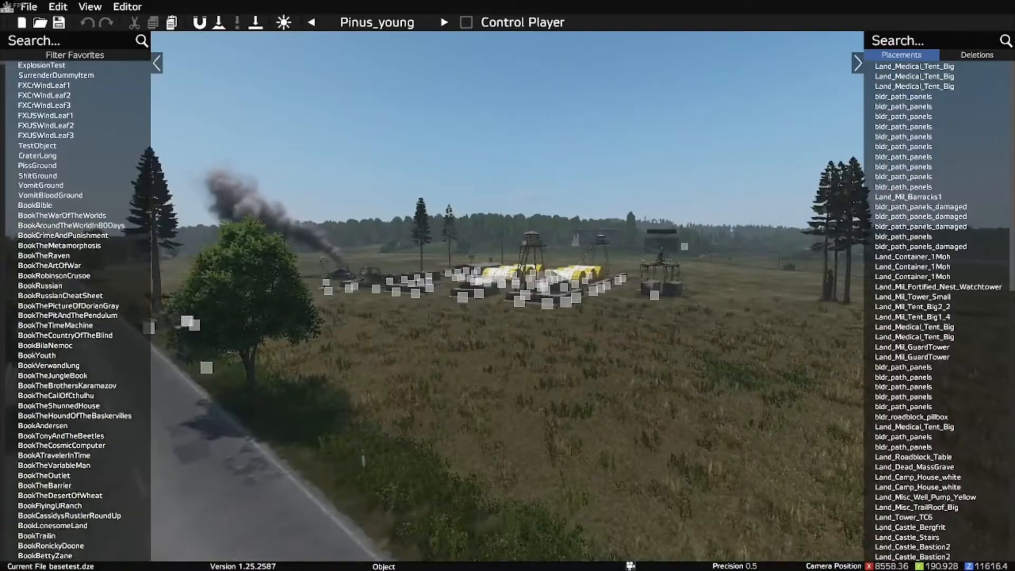
{"action": "key", "text": "s"}
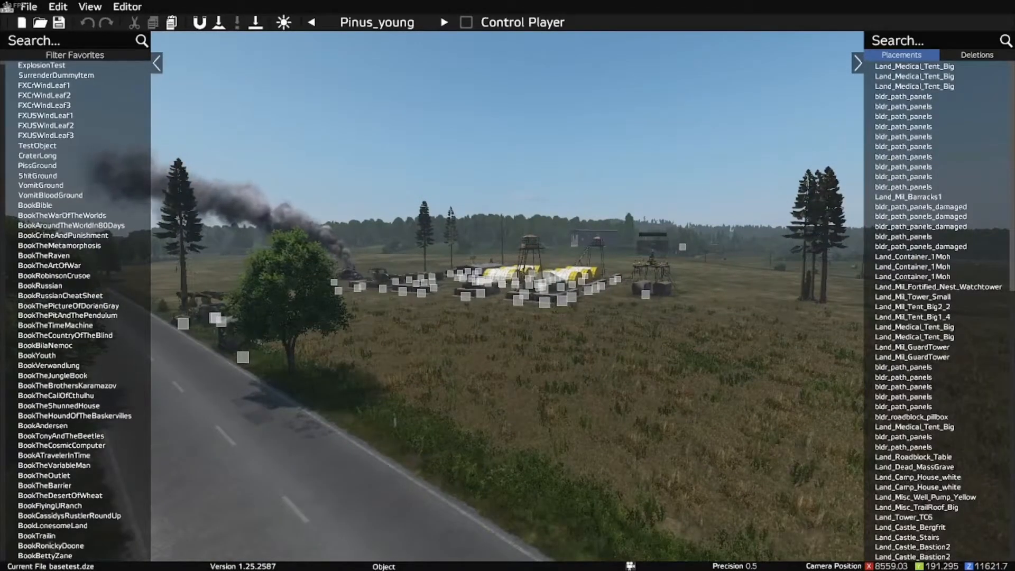
{"action": "key", "text": "w"}
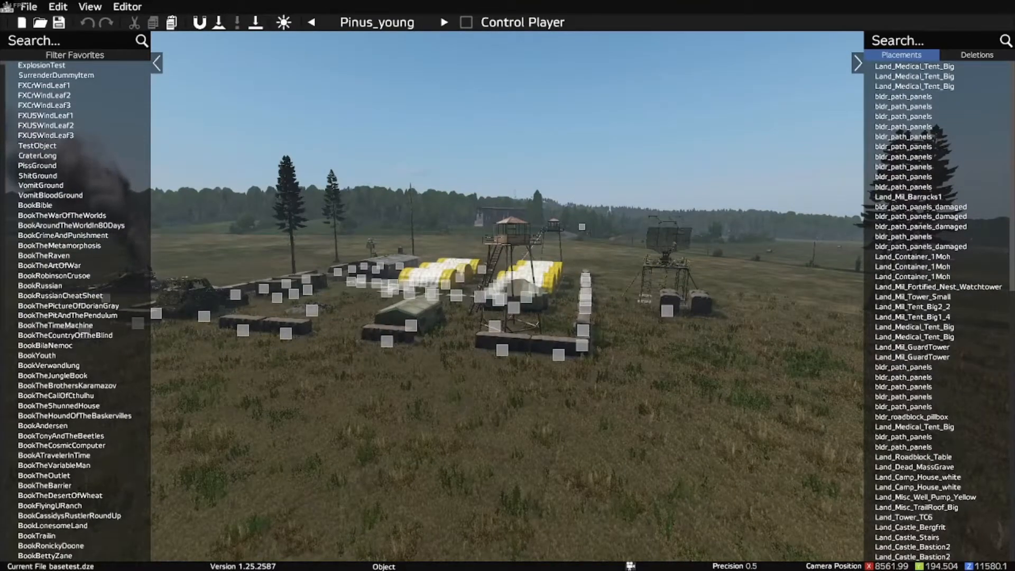
{"action": "key", "text": "s"}
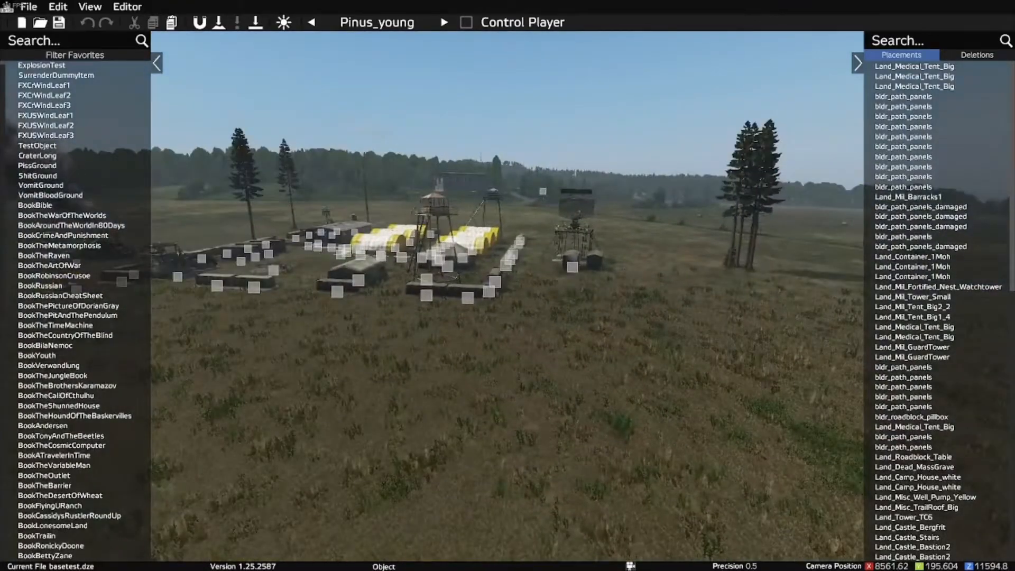
{"action": "key", "text": "s"}
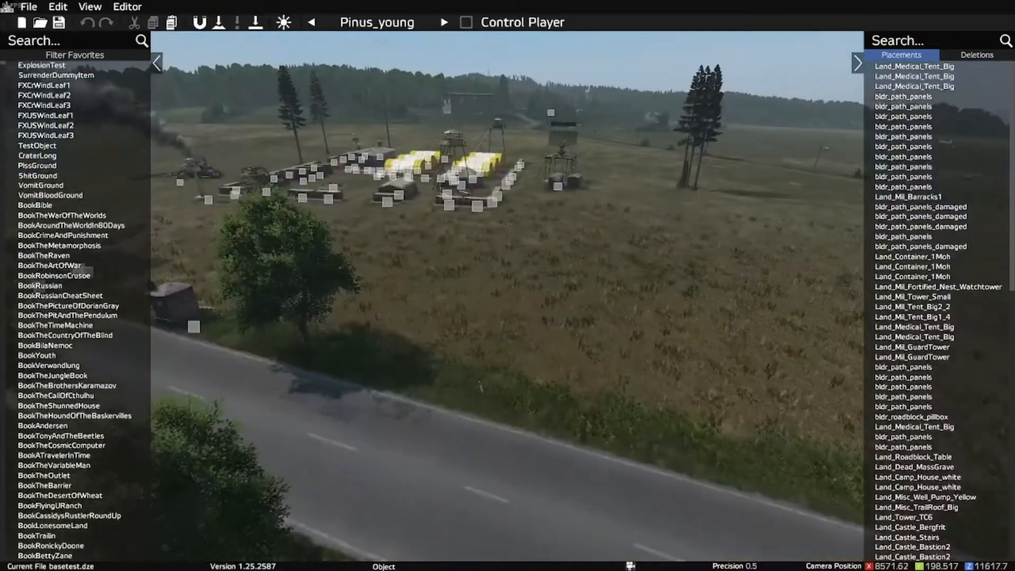
{"action": "key", "text": "w"}
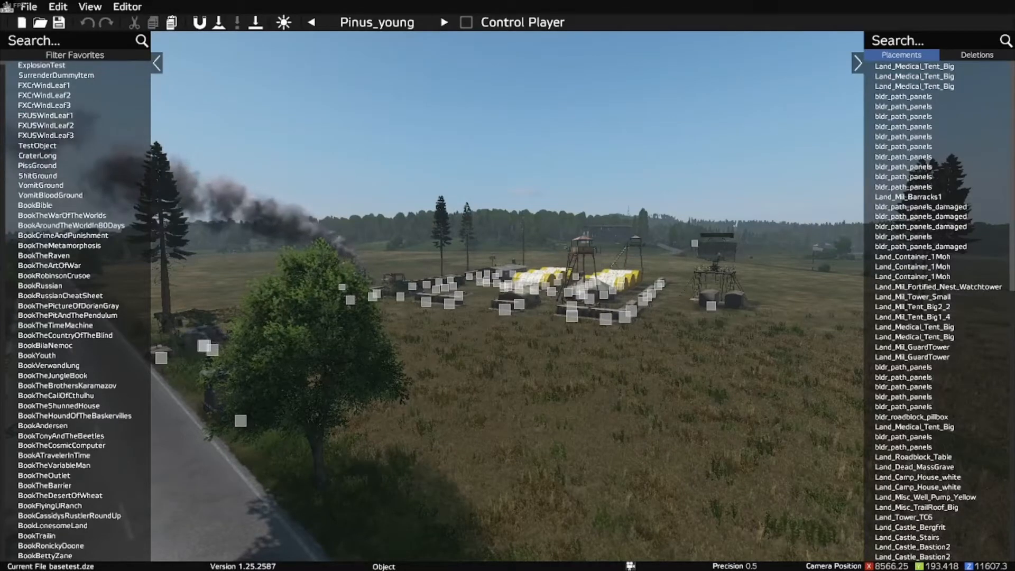
{"action": "key", "text": "w"}
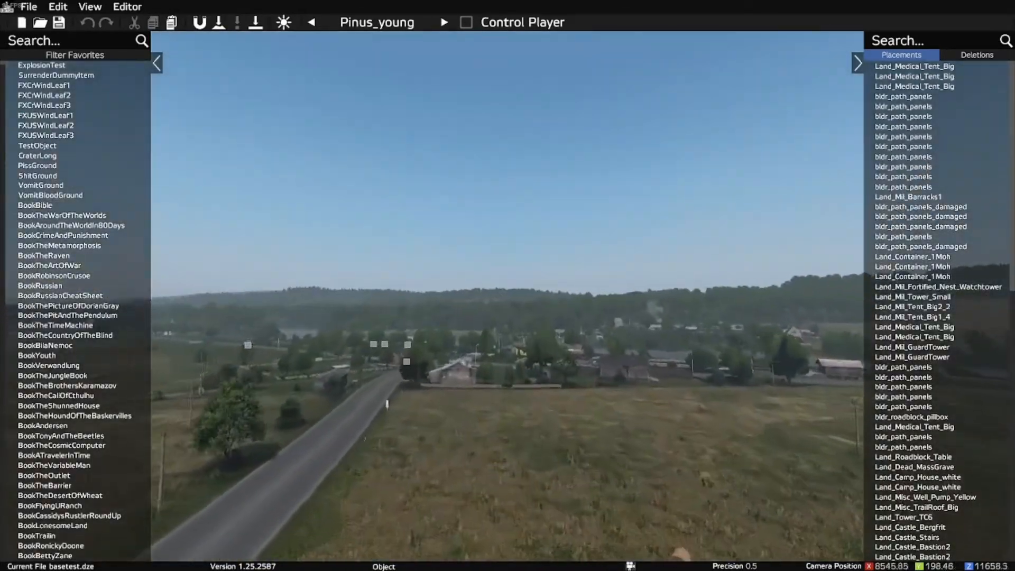
{"action": "key", "text": "w"}
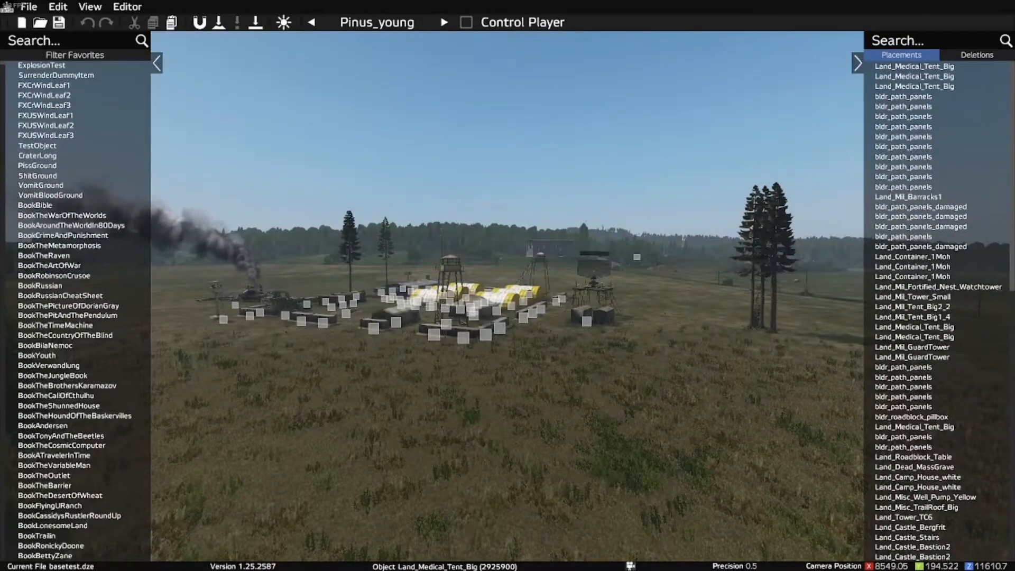
{"action": "key", "text": "s"}
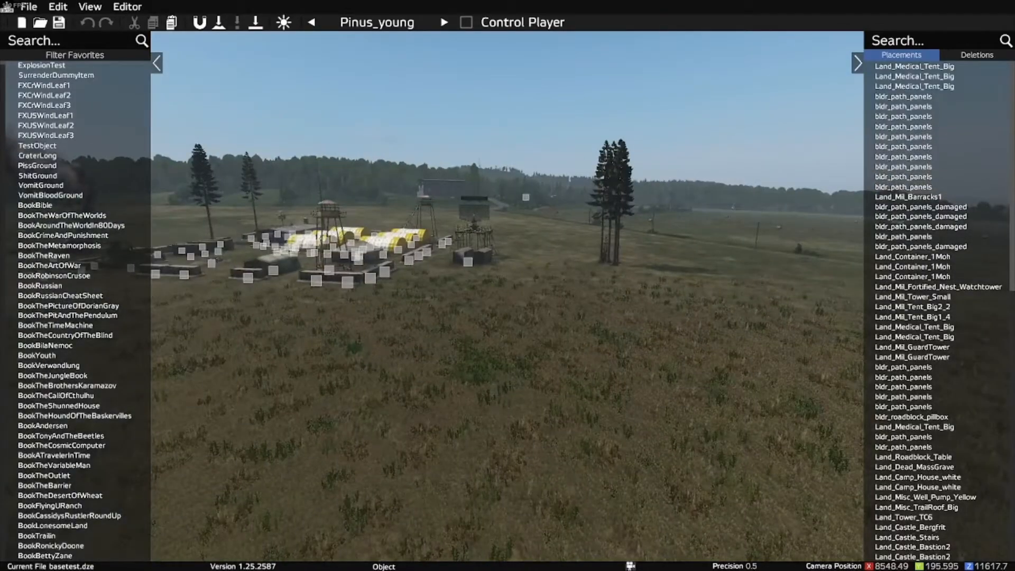
{"action": "key", "text": "w"}
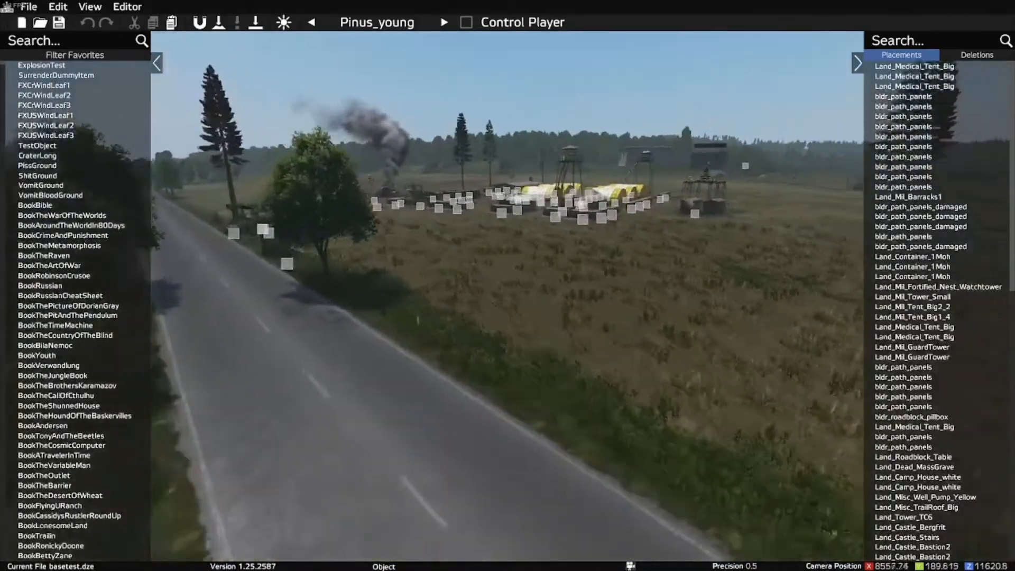
{"action": "key", "text": "a"}
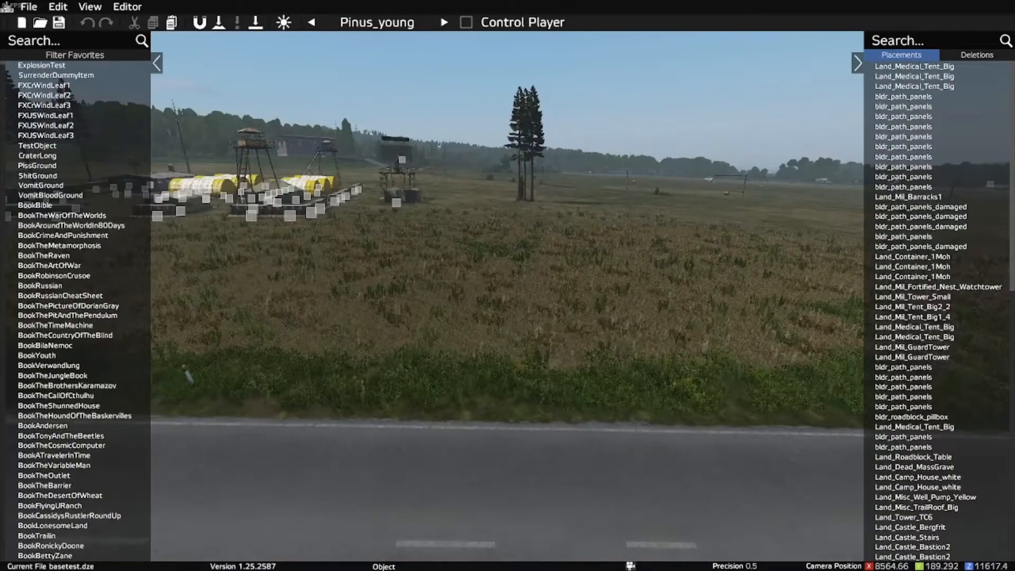
Step: Filter the placeable objects by "Land_mil_"
{"action": "key", "text": "y"}
{"action": "key", "text": "y"}
{"action": "key", "text": "space"}
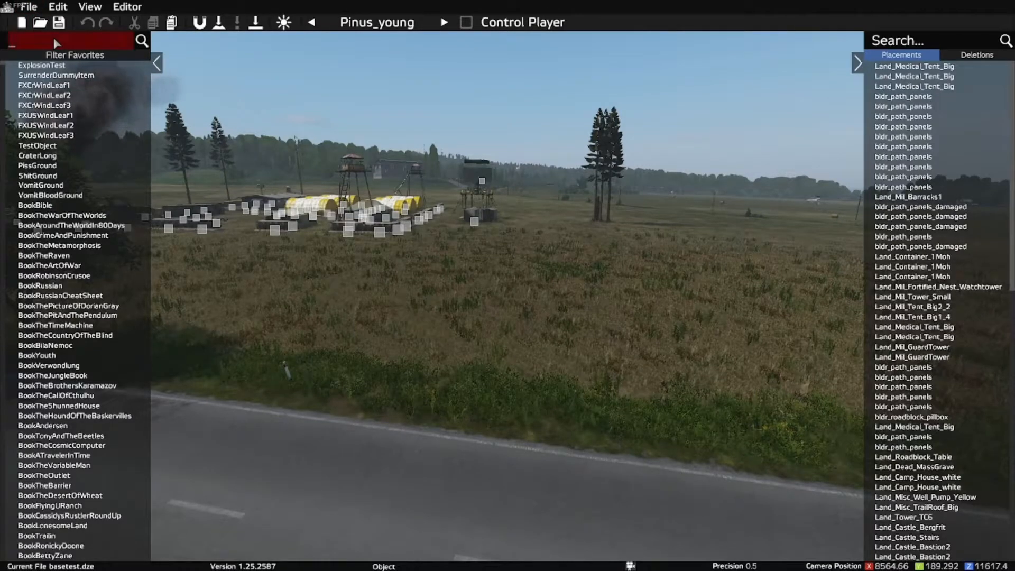
{"action": "type", "text": "Land_m"}
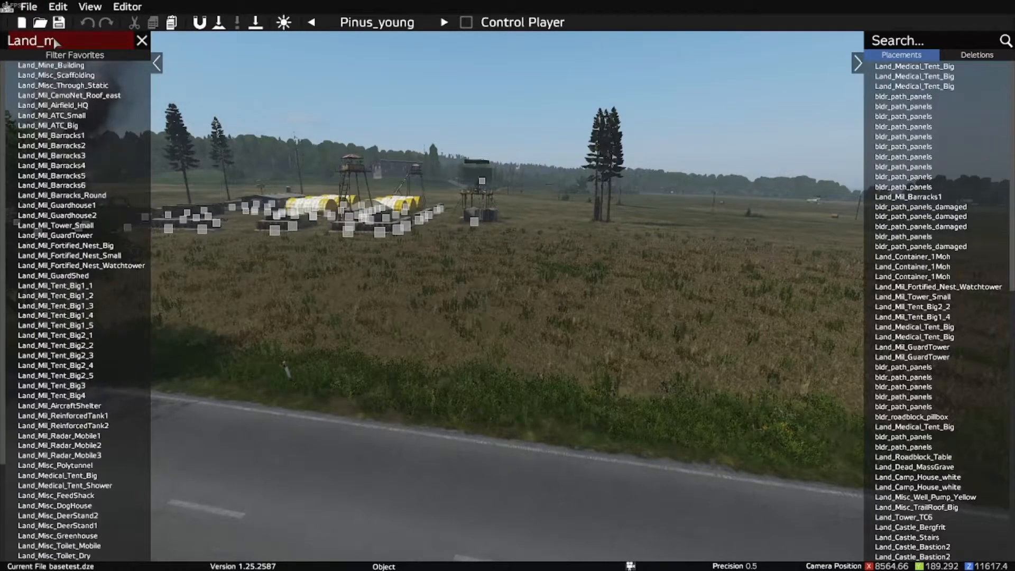
{"action": "type", "text": "il_"}
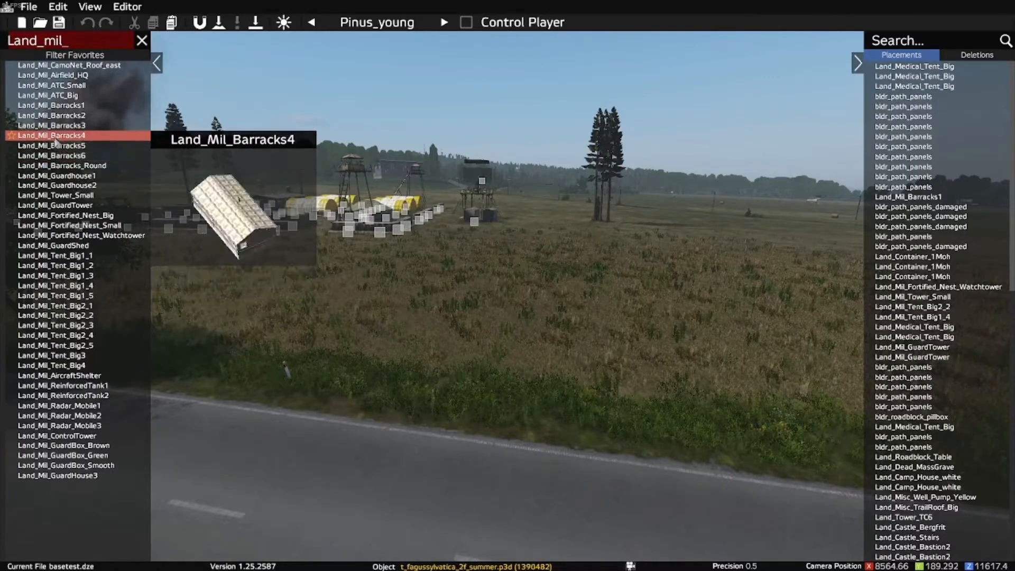
Step: Place a Land_Mil_Barracks1 building at the edge of the road and lower it to the ground
{"action": "left_click", "coordinate": [56, 108]}
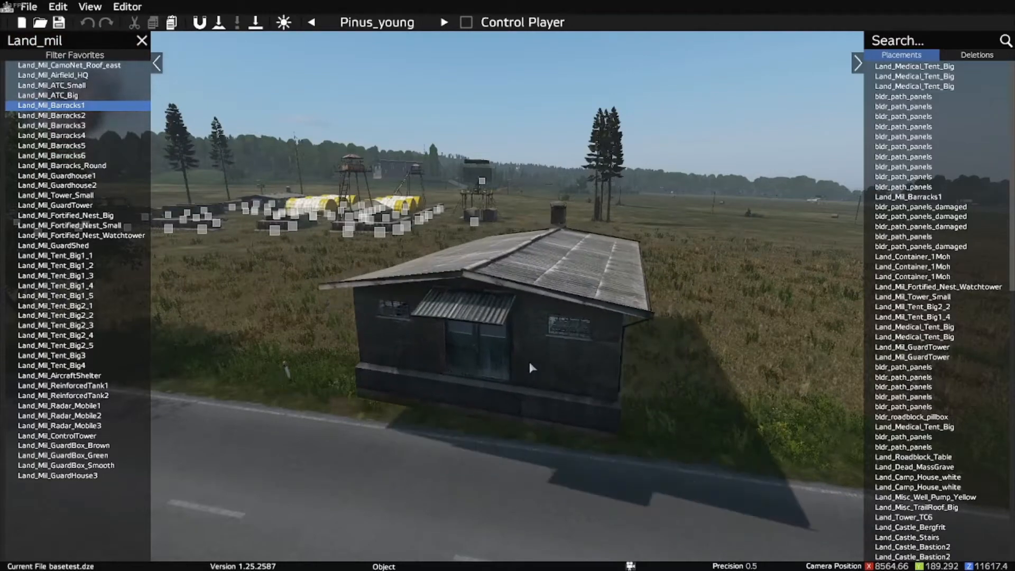
{"action": "left_click", "coordinate": [529, 362]}
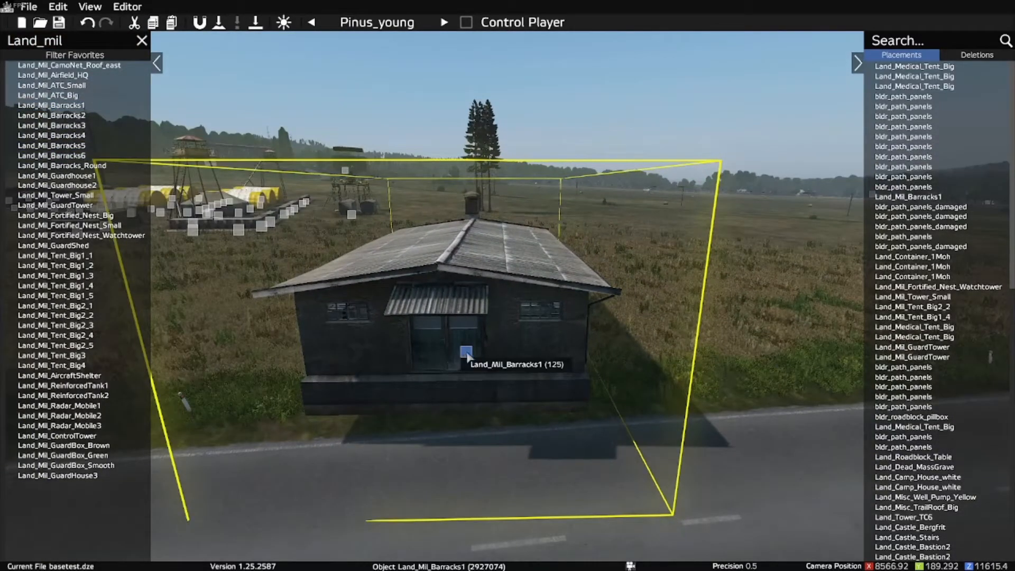
{"action": "left_click_drag", "start_coordinate": [467, 355], "coordinate": [470, 389]}
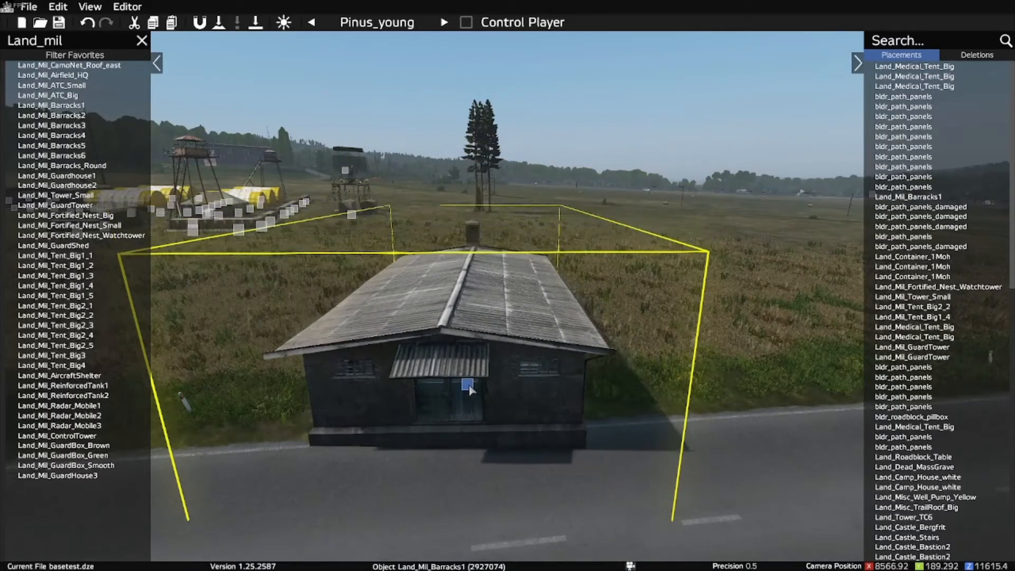
{"action": "right_click", "coordinate": [470, 389]}
{"action": "left_click", "coordinate": [517, 453]}
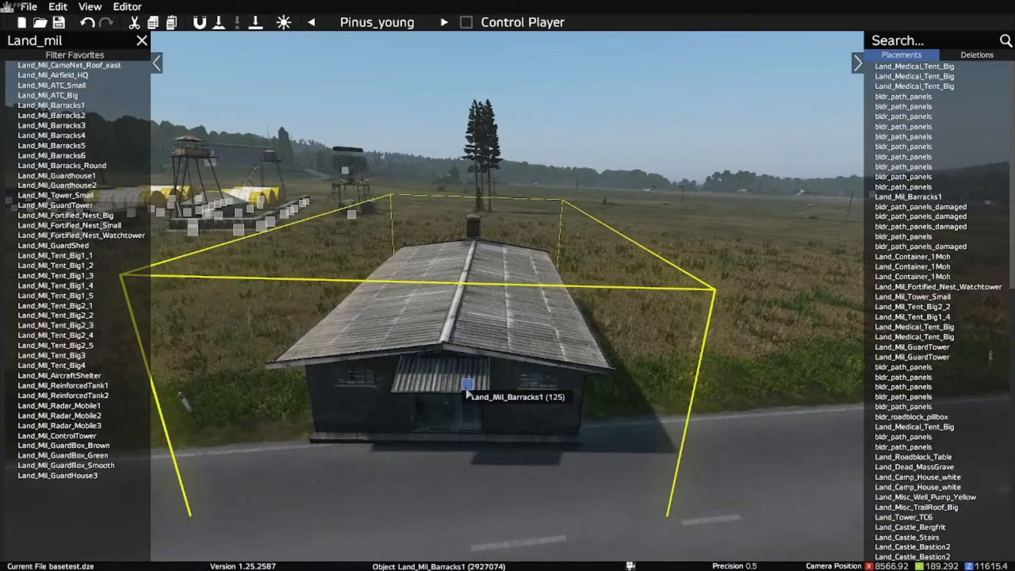
{"action": "left_click", "coordinate": [637, 529]}
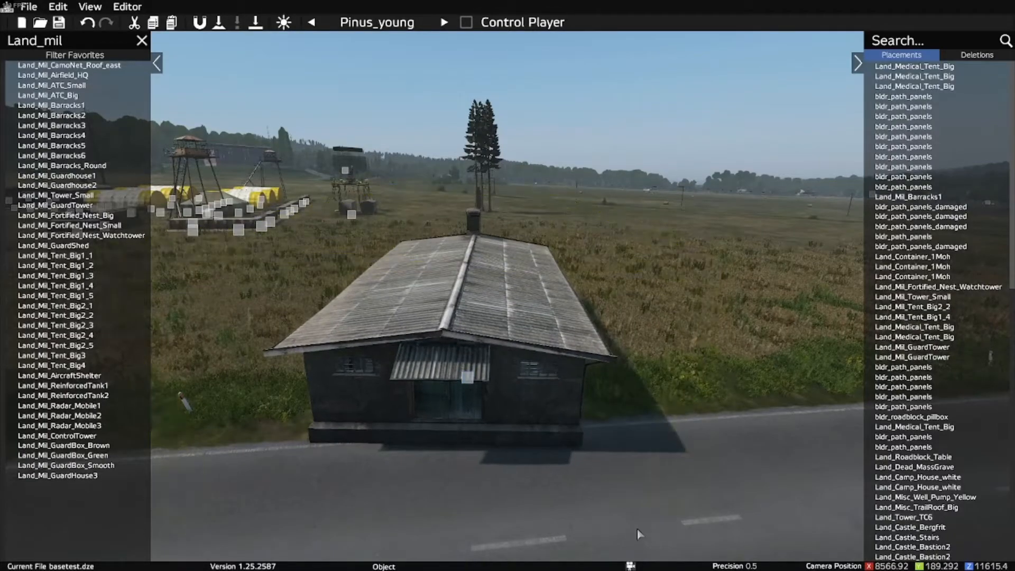
Step: Open the barracks doors as the player character, inspect the entrance and interior, and return to the editor
{"action": "key", "text": "d"}
{"action": "mouse_move", "coordinate": [724, 460]}
{"action": "left_mouse_down"}
{"action": "mouse_move", "coordinate": [500, 459]}
{"action": "mouse_move", "coordinate": [603, 436]}
{"action": "mouse_move", "coordinate": [715, 463]}
{"action": "left_mouse_up"}
{"action": "key", "text": "a"}
{"action": "key", "text": "a"}
{"action": "left_click_drag", "start_coordinate": [602, 397], "coordinate": [598, 419]}
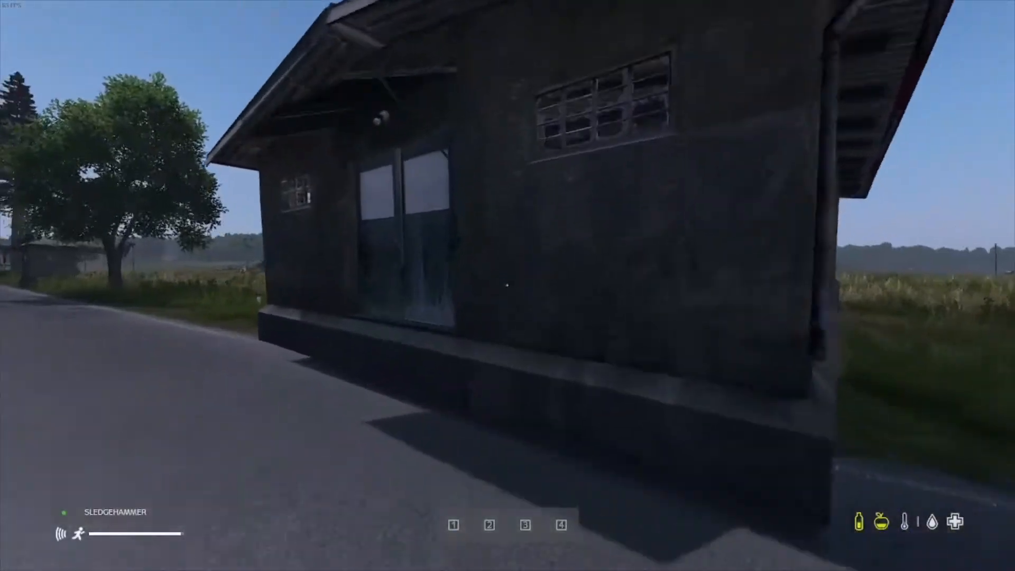
{"action": "key", "text": "w"}
{"action": "key", "text": "f"}
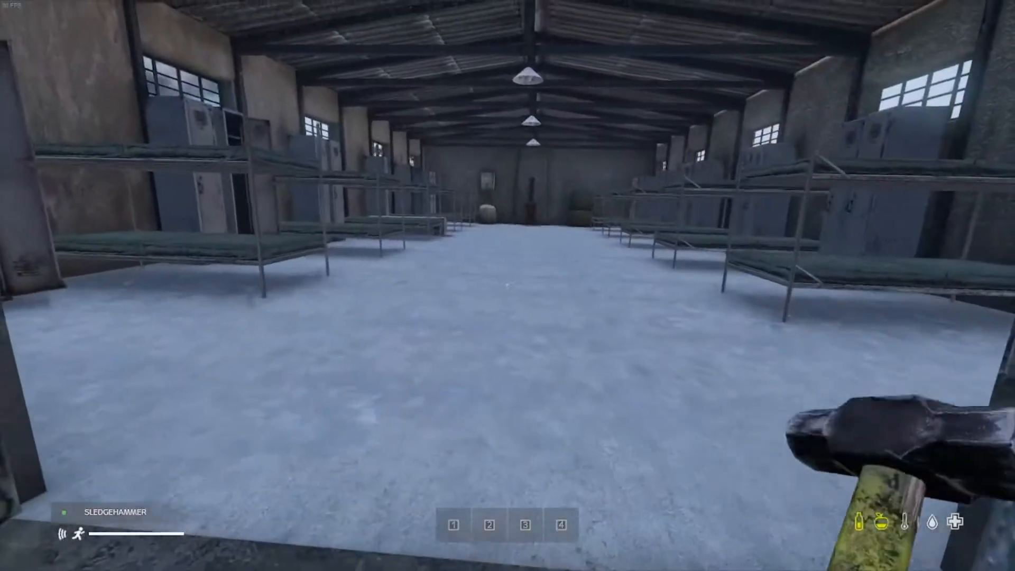
{"action": "key", "text": "w"}
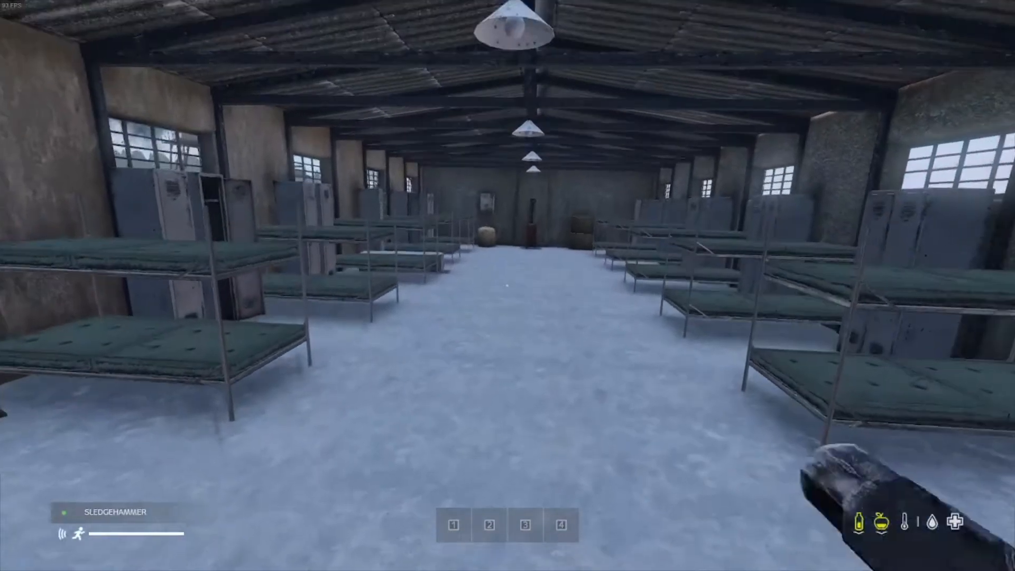
{"action": "key", "text": "s"}
{"action": "key", "text": "p"}
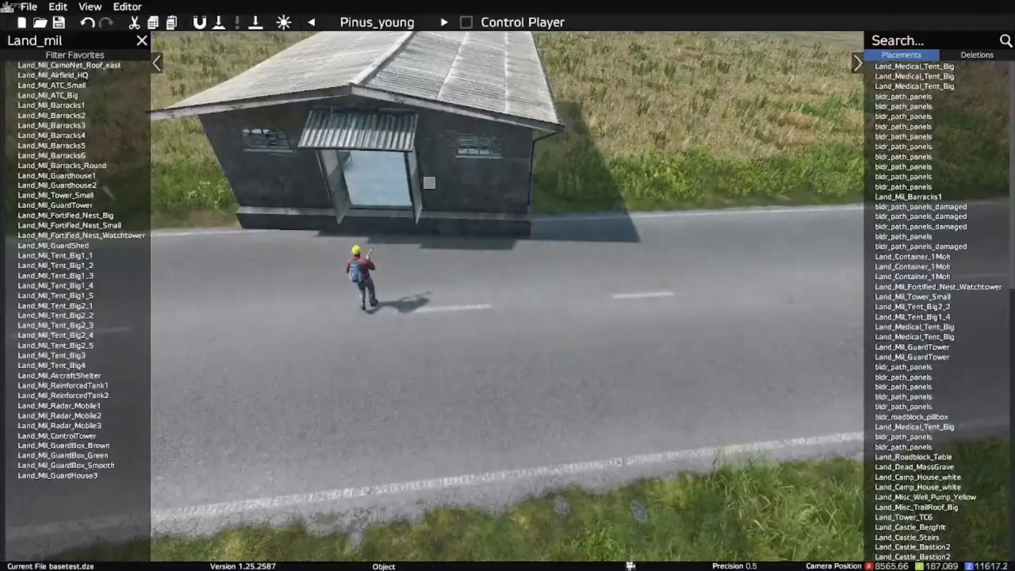
Step: Delete the barracks standing on the road and place a new Land_Mil_Barracks1 on the grass verge
{"action": "key", "text": "space"}
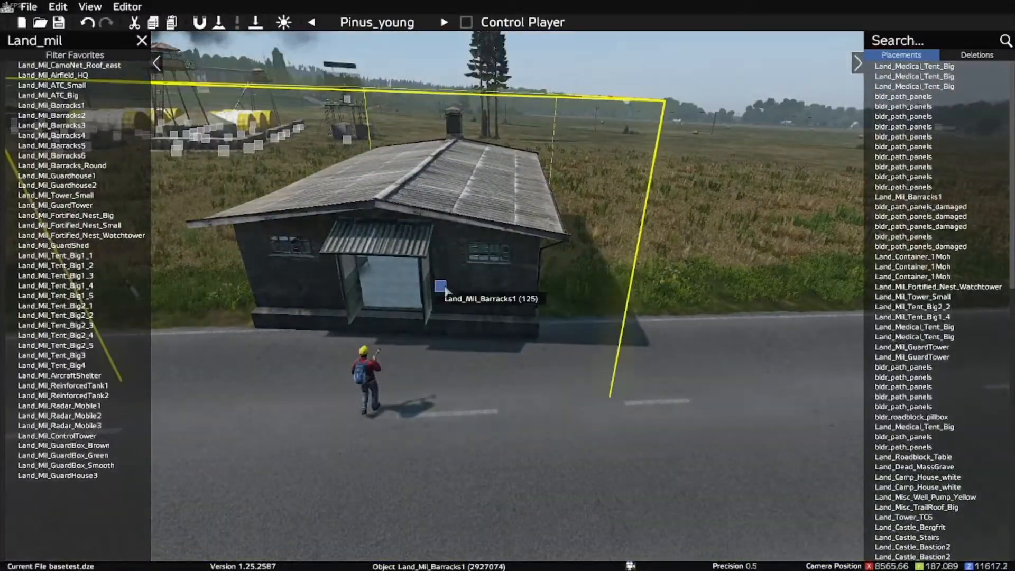
{"action": "key", "text": "Delete"}
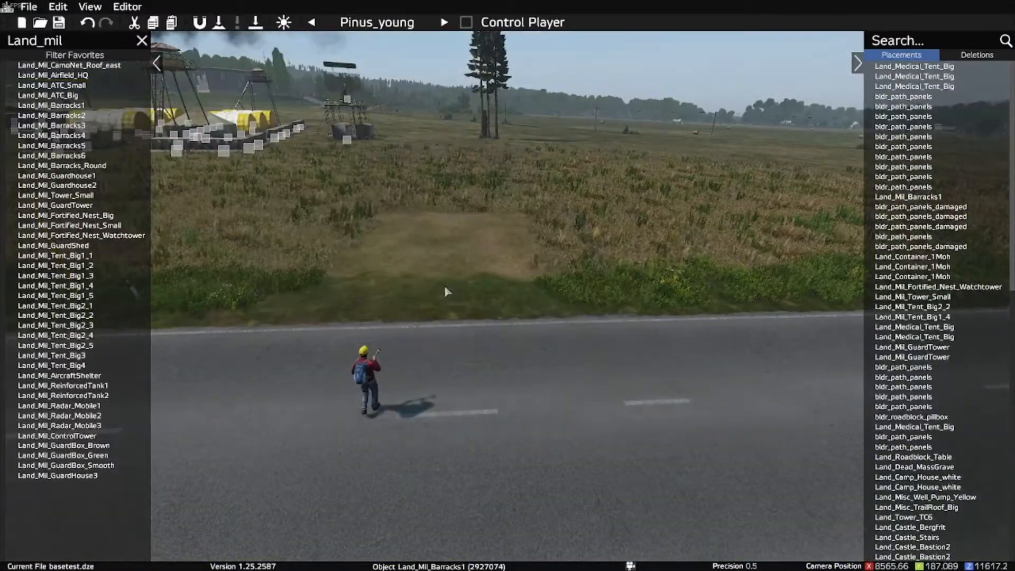
{"action": "left_click", "coordinate": [58, 110]}
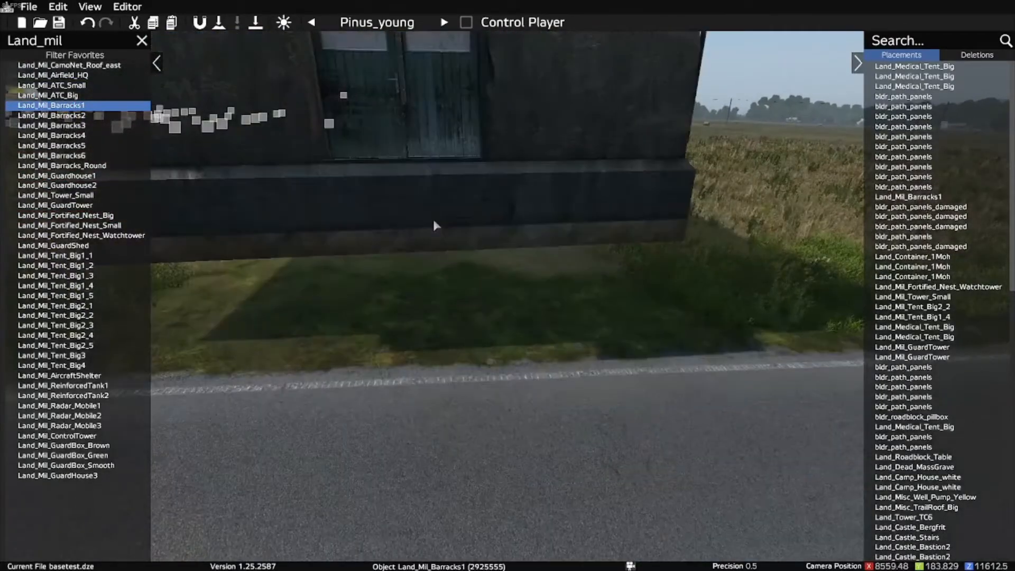
{"action": "left_click", "coordinate": [433, 220]}
Step: Lower the new barracks and fine-tune its height so the foundation rests just above the grass
{"action": "left_click_drag", "start_coordinate": [434, 222], "coordinate": [439, 286]}
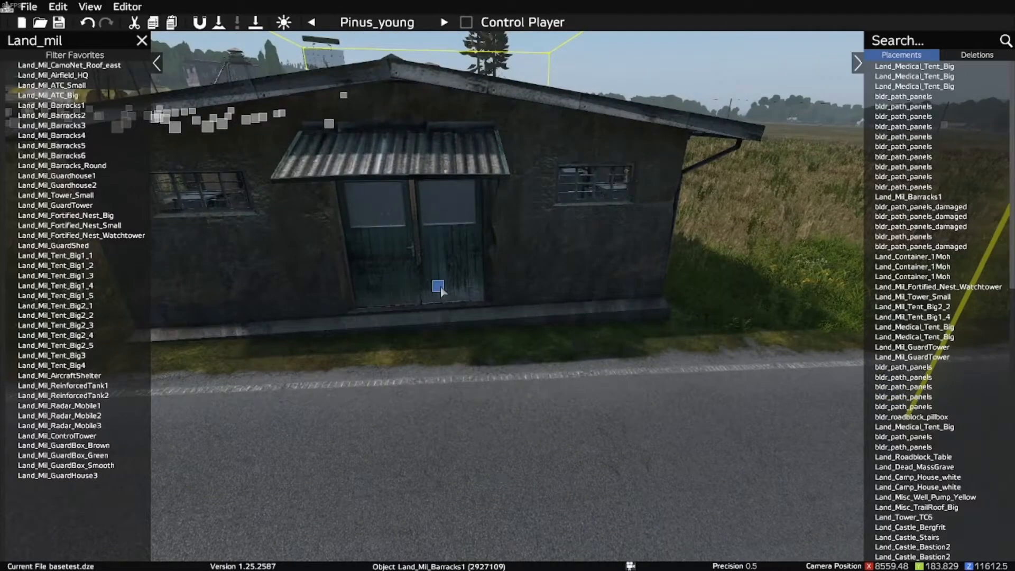
{"action": "right_click", "coordinate": [440, 286]}
{"action": "left_click", "coordinate": [493, 345]}
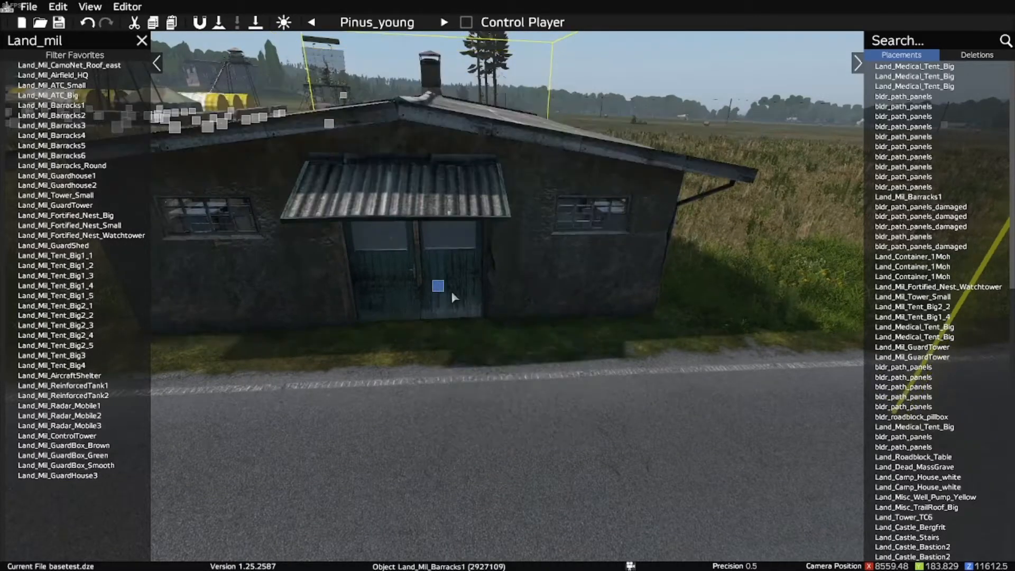
{"action": "left_click_drag", "start_coordinate": [441, 290], "coordinate": [442, 281]}
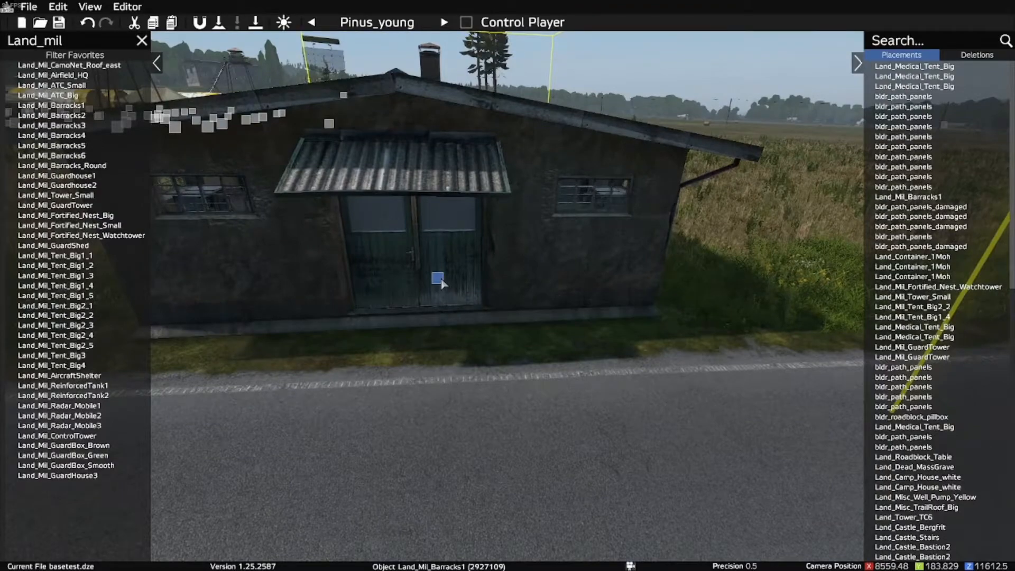
{"action": "left_click", "coordinate": [444, 386]}
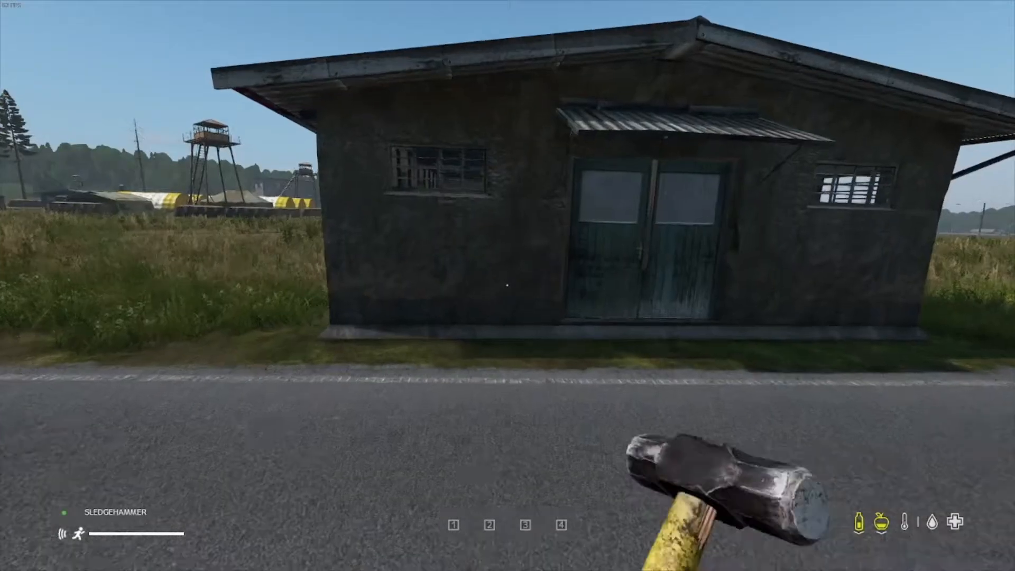
Step: Walk the player character in and out of the new barracks to check the doorway height
{"action": "key", "text": "w"}
{"action": "key", "text": "f"}
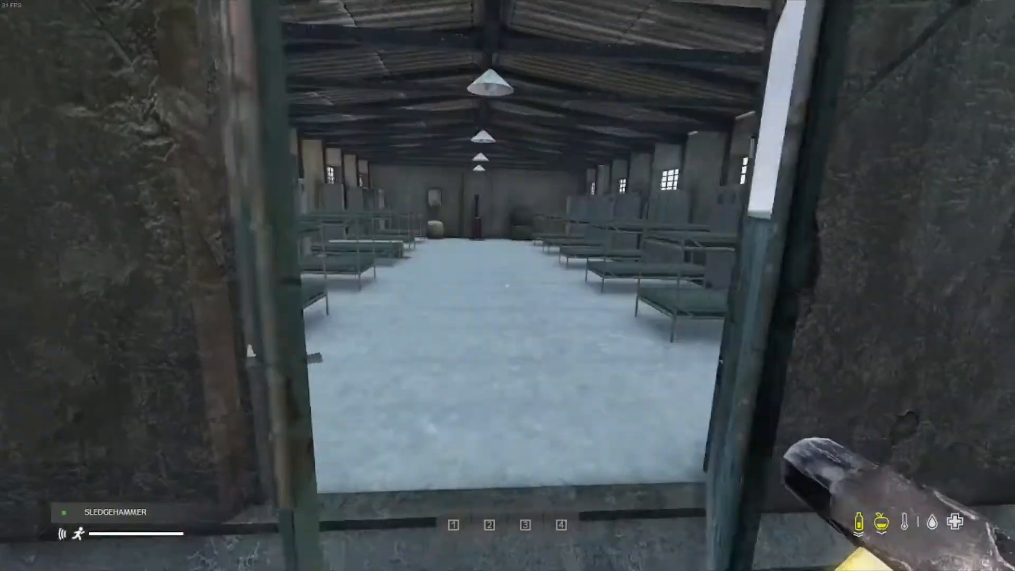
{"action": "key", "text": "w"}
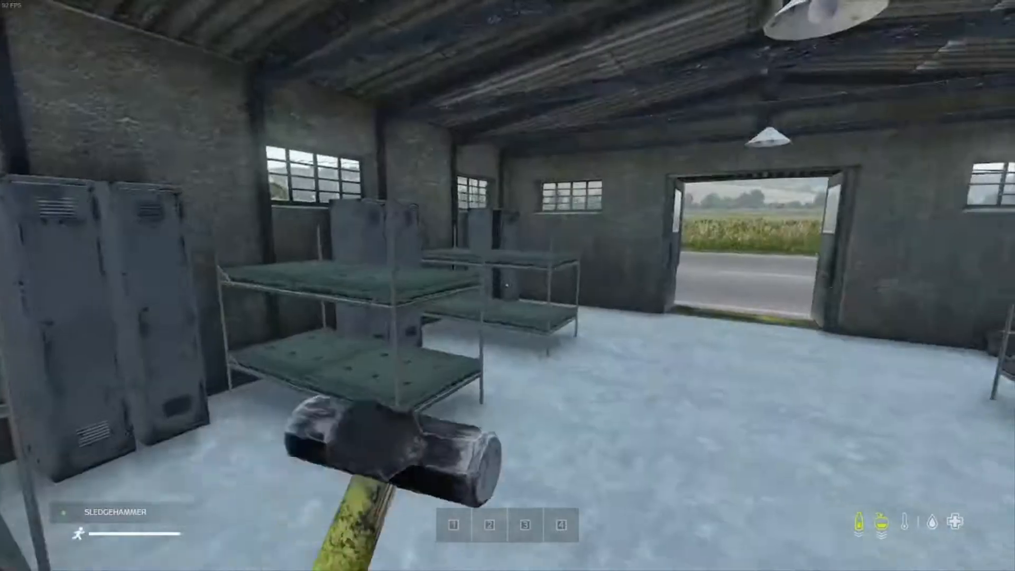
{"action": "key", "text": "w"}
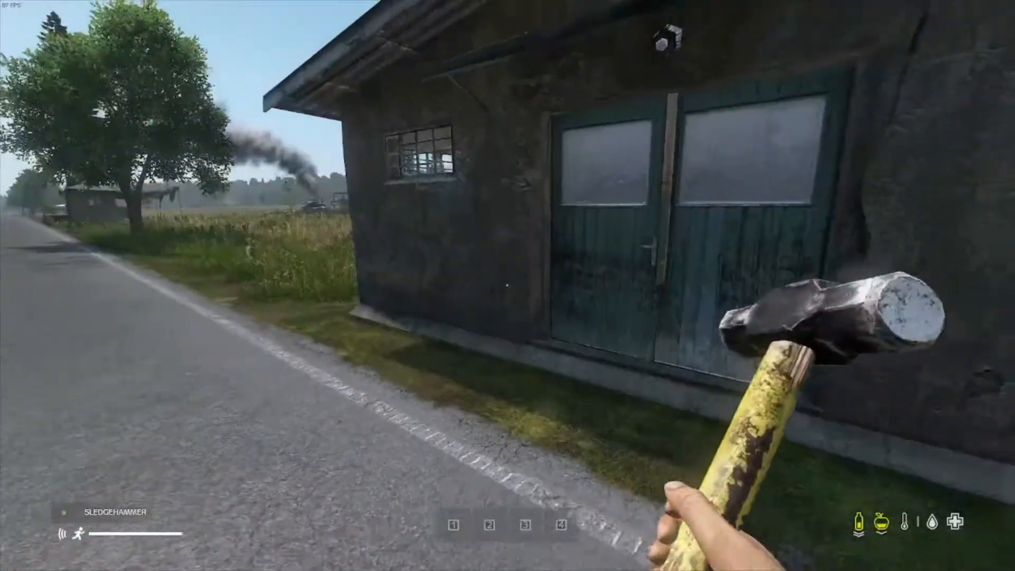
{"action": "key", "text": "w"}
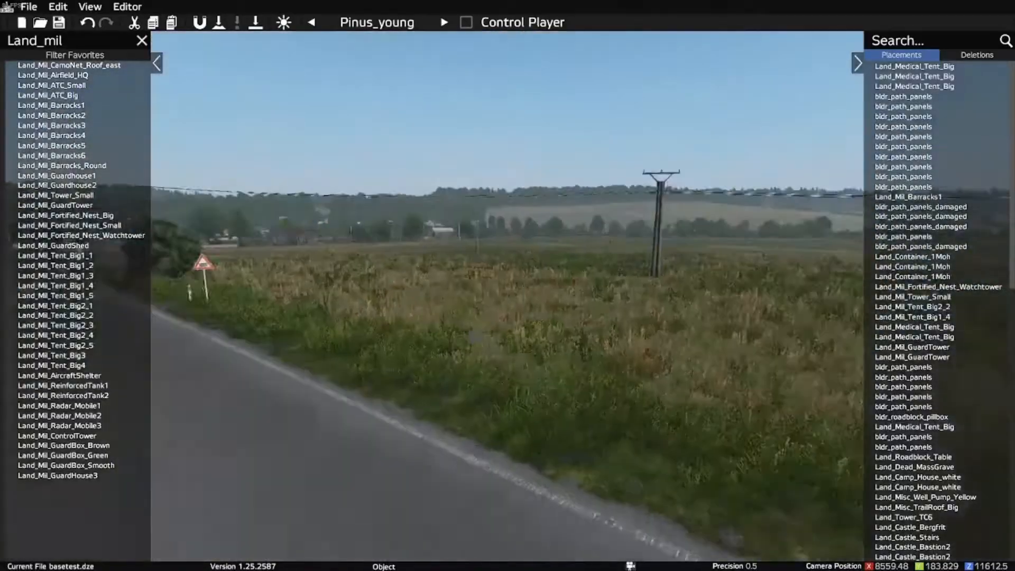
{"action": "key", "text": "s"}
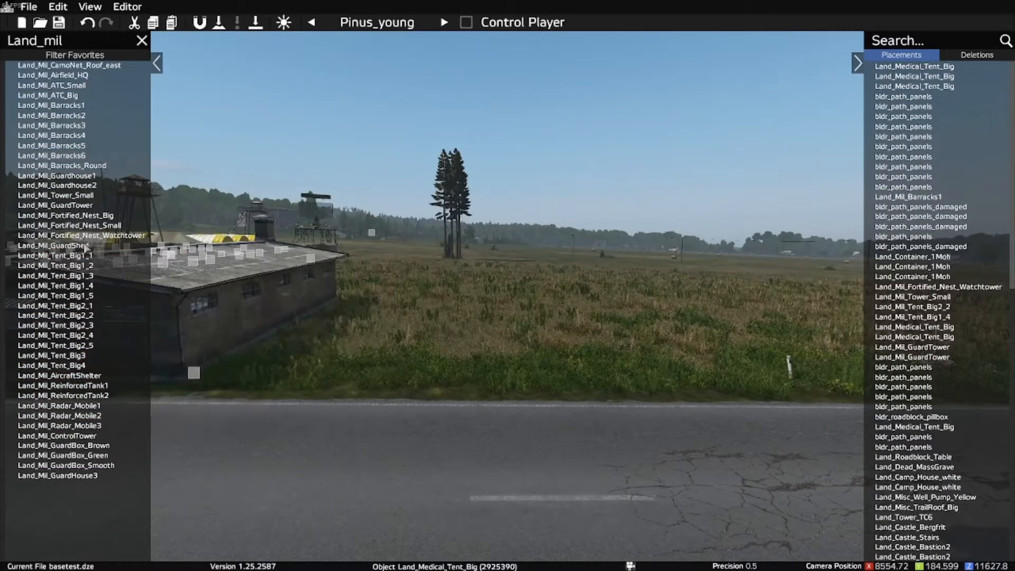
Step: Place a Land_Mil_GuardTower on the grass beside the barracks and lower it slightly into the ground
{"action": "left_click", "coordinate": [75, 205]}
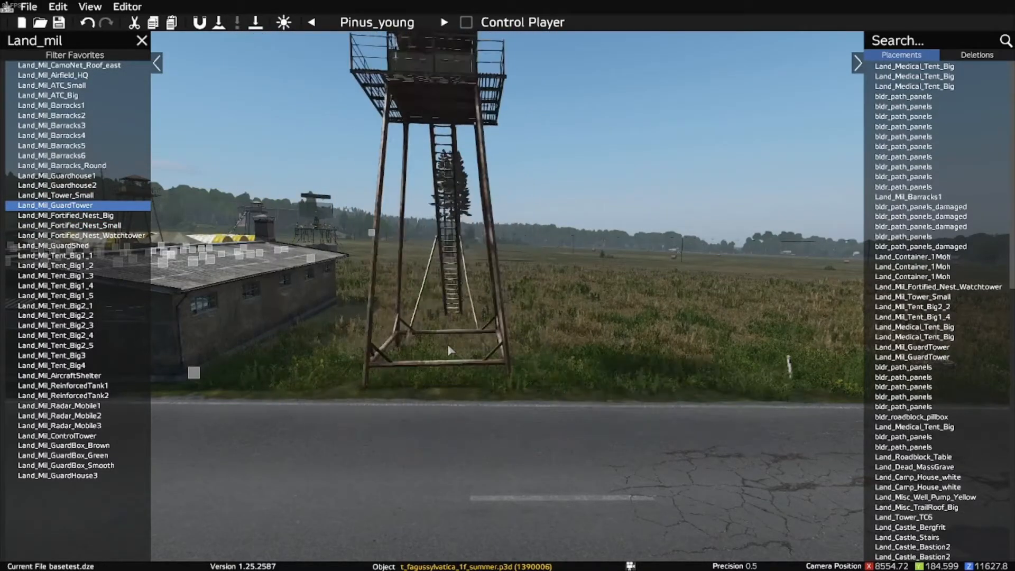
{"action": "left_click", "coordinate": [447, 346]}
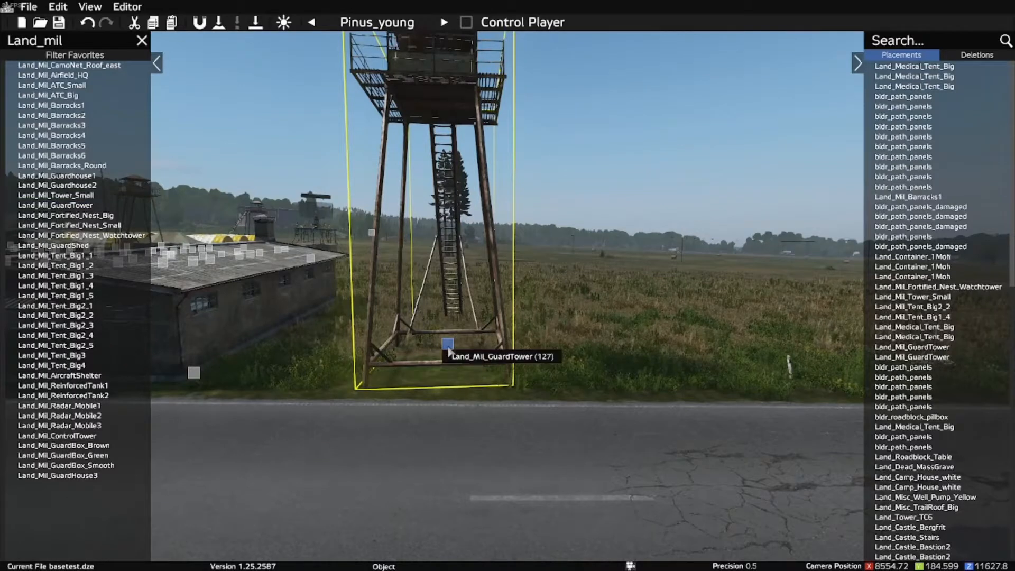
{"action": "left_click_drag", "start_coordinate": [448, 349], "coordinate": [449, 357]}
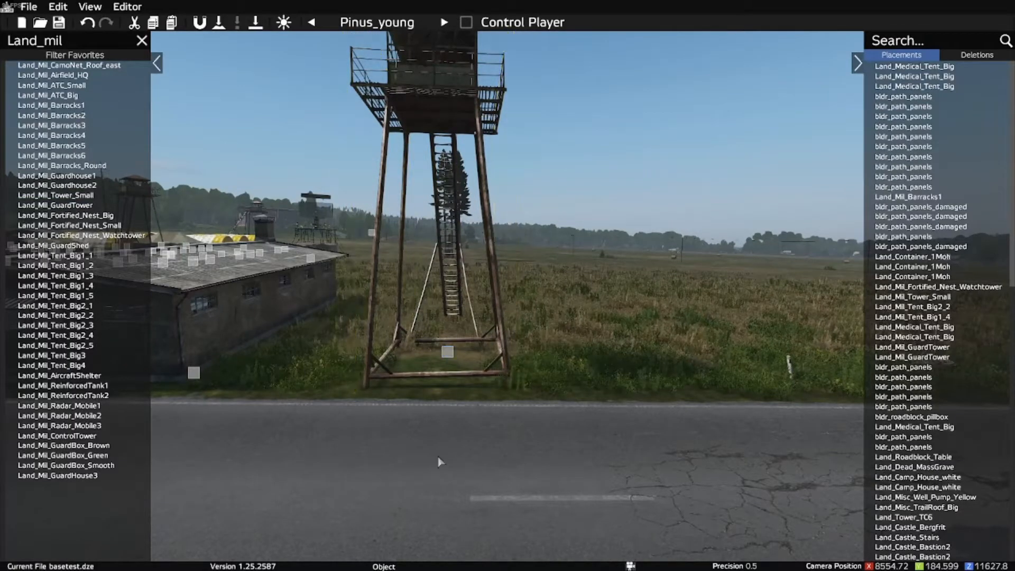
Step: Walk the player character to the guard tower, climb its stairs to the cabin, come back down and return to the editor
{"action": "key", "text": "y"}
{"action": "key", "text": "w"}
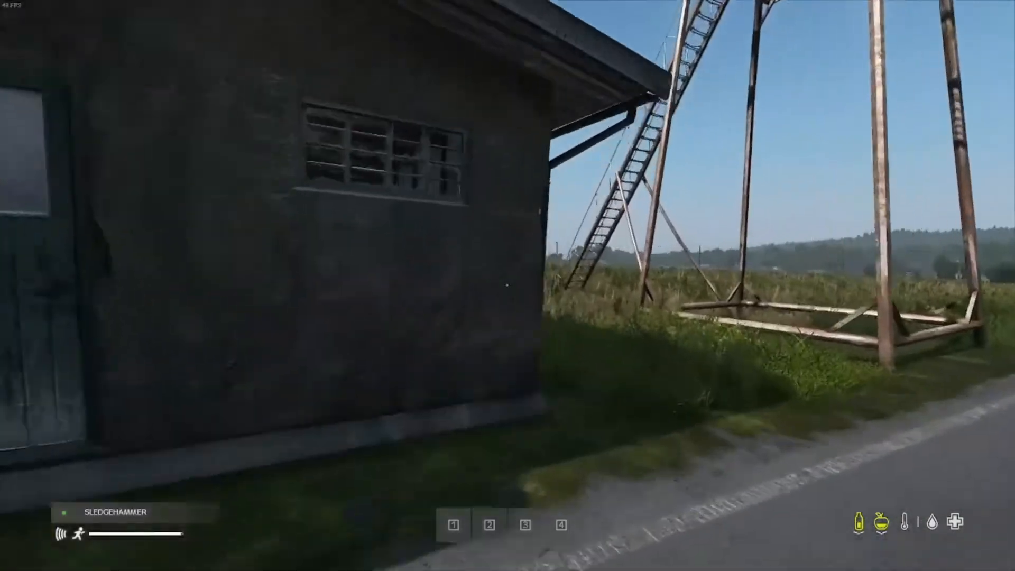
{"action": "key", "text": "w"}
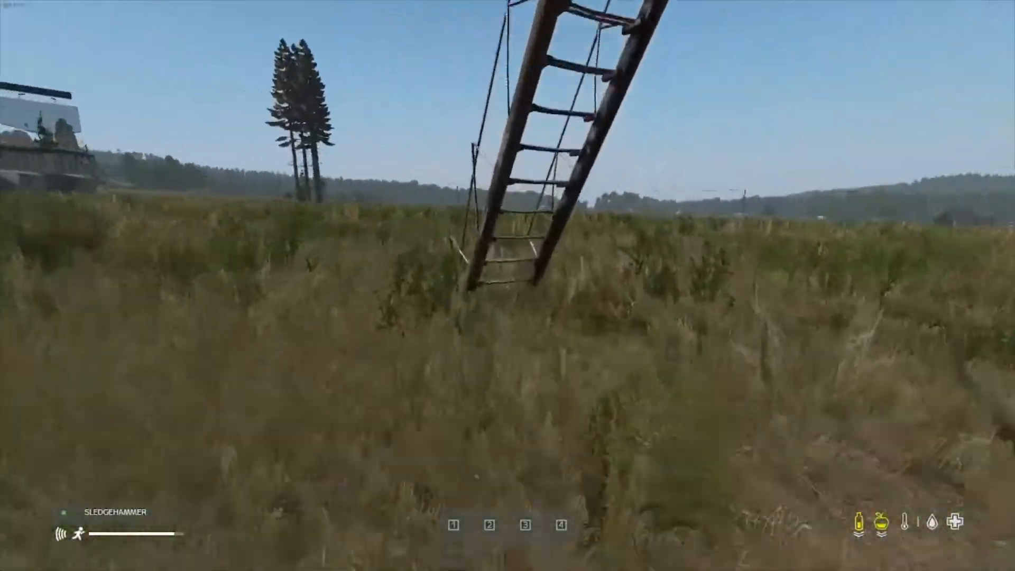
{"action": "key", "text": "w"}
{"action": "key", "text": "w"}
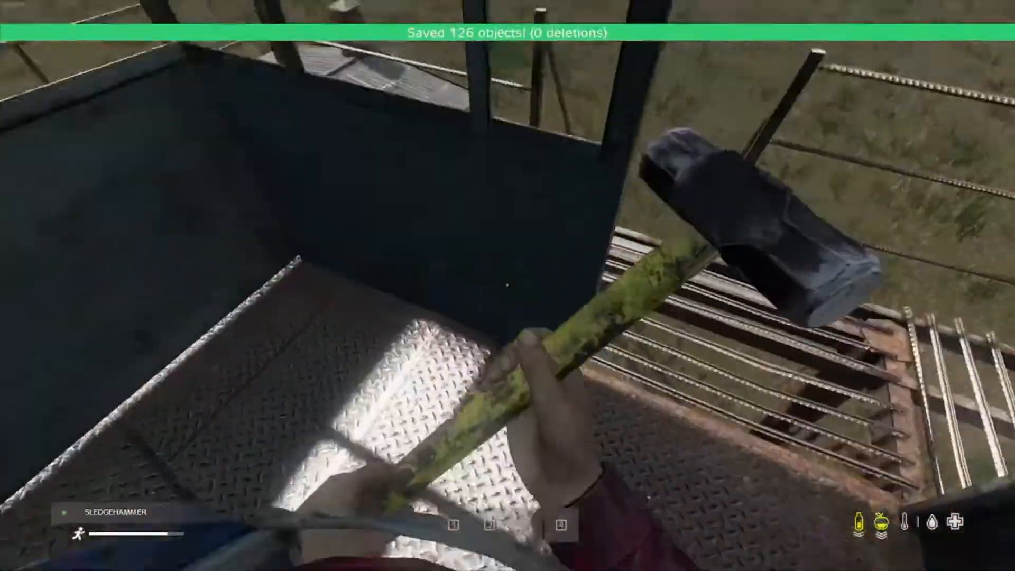
{"action": "key", "text": "w"}
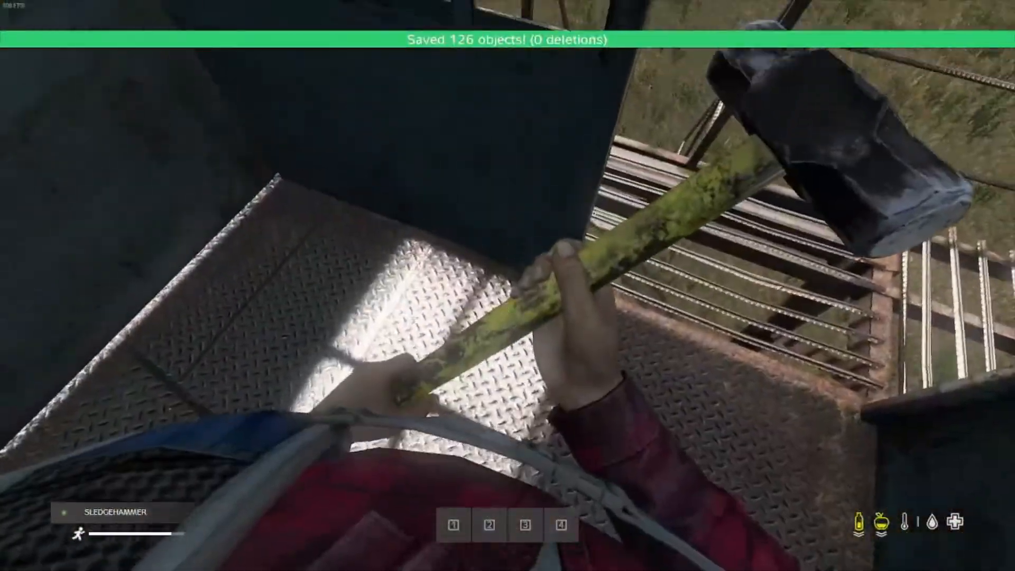
{"action": "key", "text": "s"}
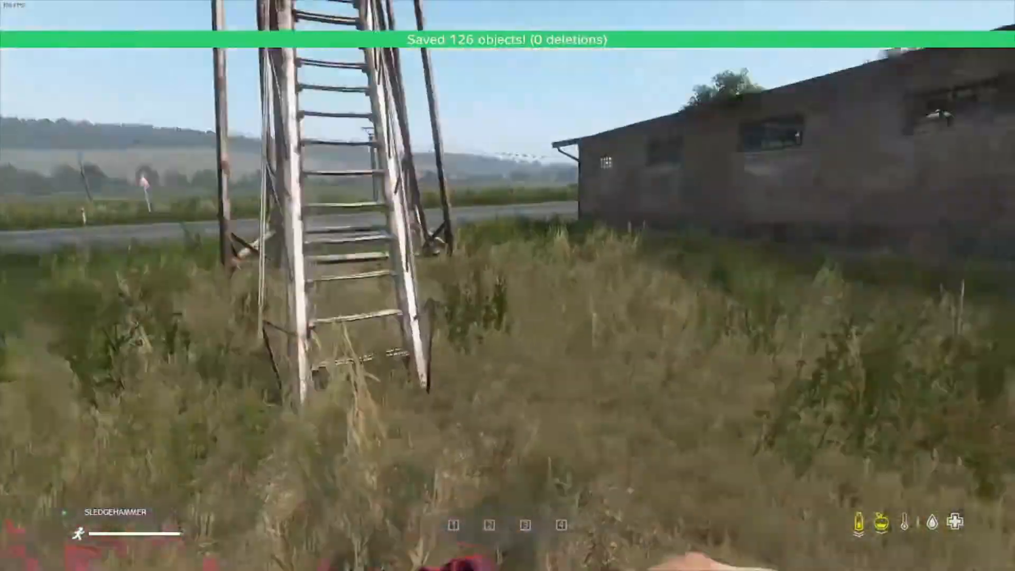
{"action": "key", "text": "z"}
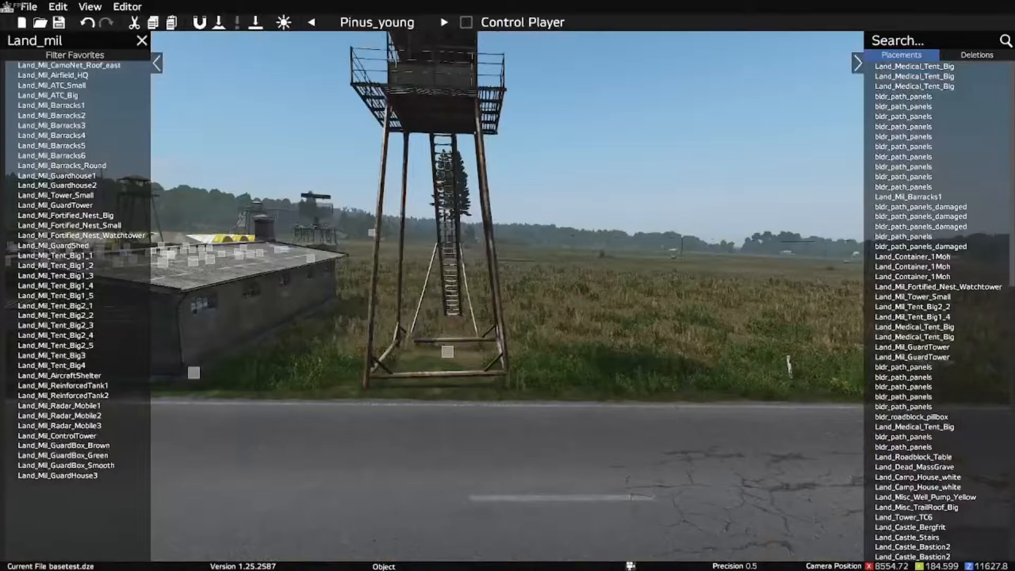
{"action": "key", "text": "s"}
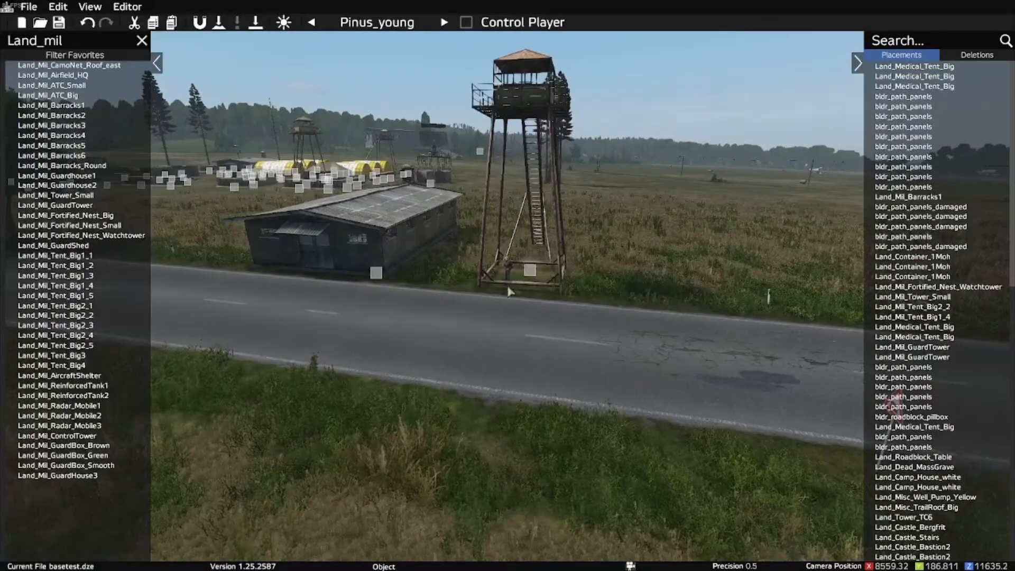
Step: Filter the object list by "wreck" and place a Land_Wreck_C130J in the field across the road from the barracks
{"action": "key", "text": "BackSpace"}
{"action": "key", "text": "BackSpace"}
{"action": "key", "text": "BackSpace"}
{"action": "key", "text": "BackSpace"}
{"action": "key", "text": "BackSpace"}
{"action": "key", "text": "BackSpace"}
{"action": "key", "text": "BackSpace"}
{"action": "key", "text": "BackSpace"}
{"action": "key", "text": "BackSpace"}
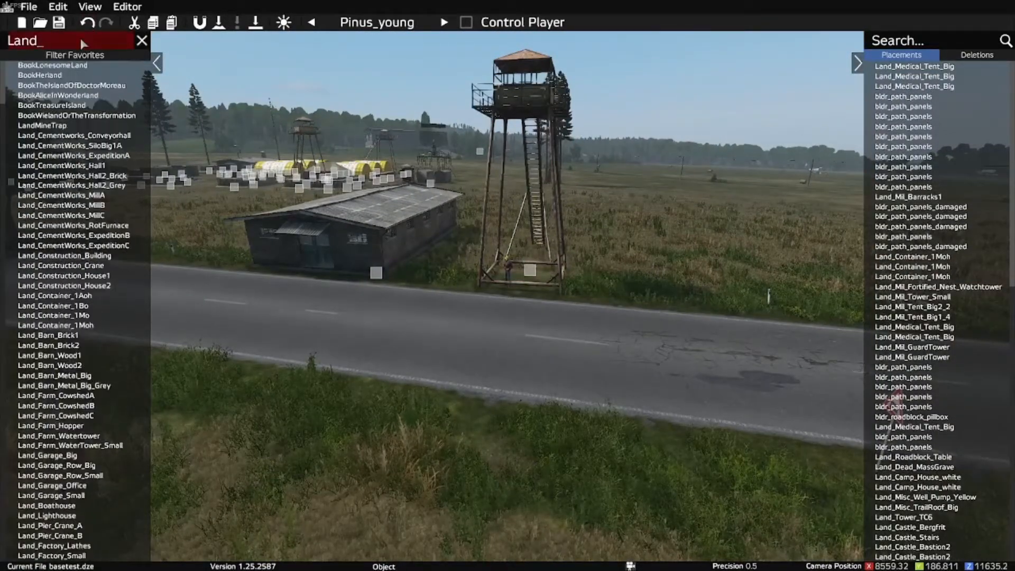
{"action": "type", "text": "wreck_"}
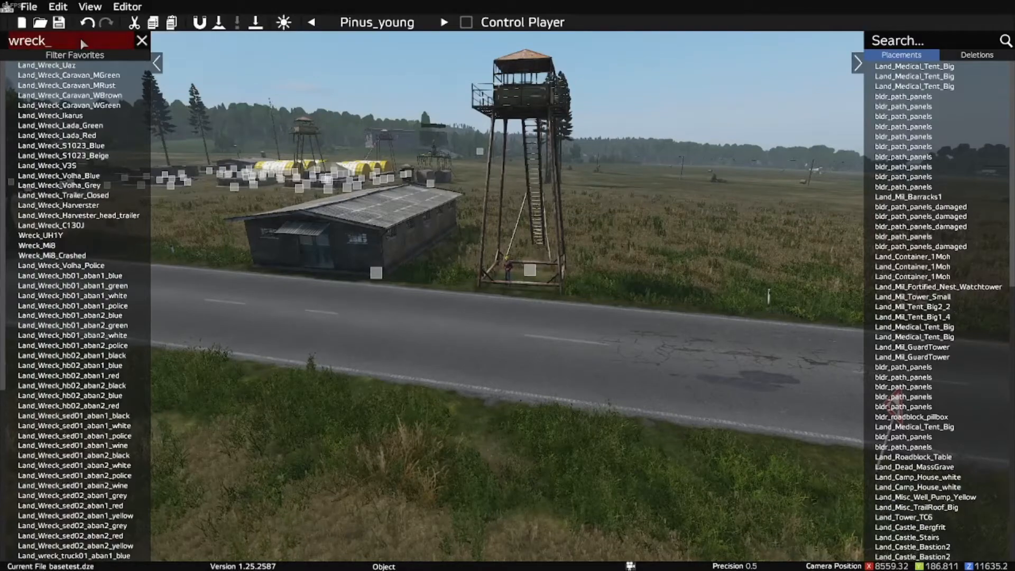
{"action": "left_click", "coordinate": [67, 227]}
{"action": "key", "text": "s"}
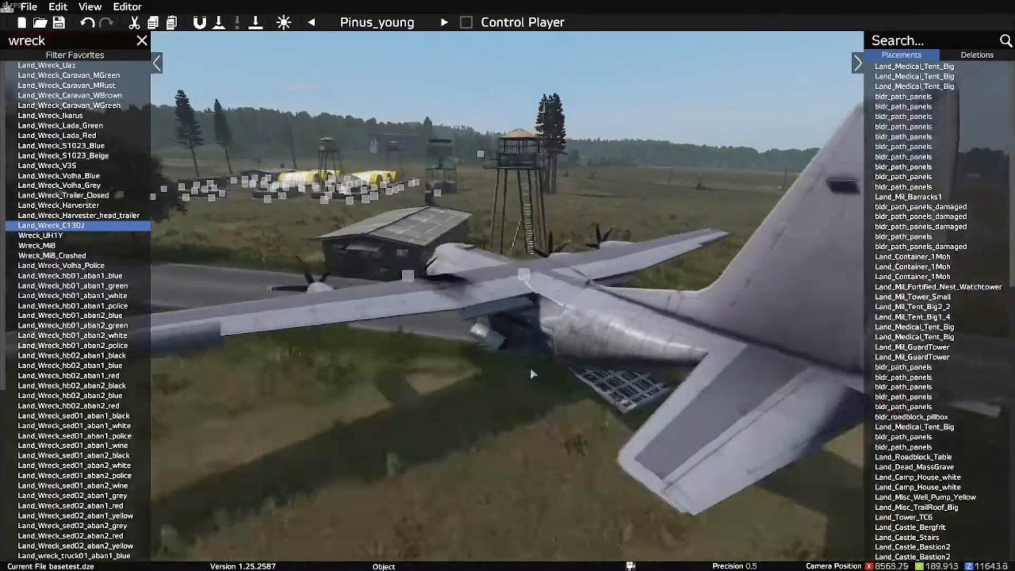
{"action": "key", "text": "d"}
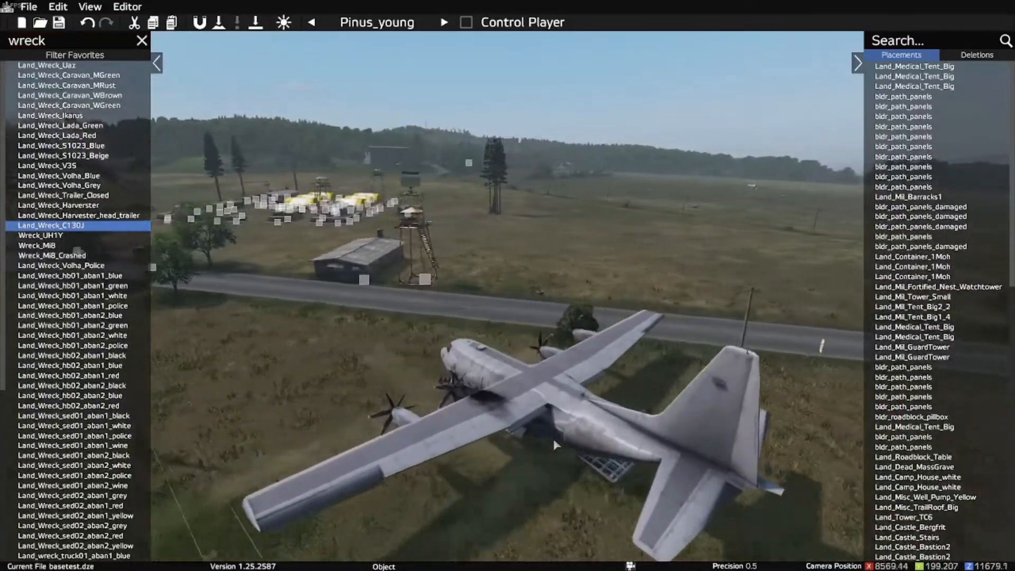
{"action": "left_click", "coordinate": [550, 437]}
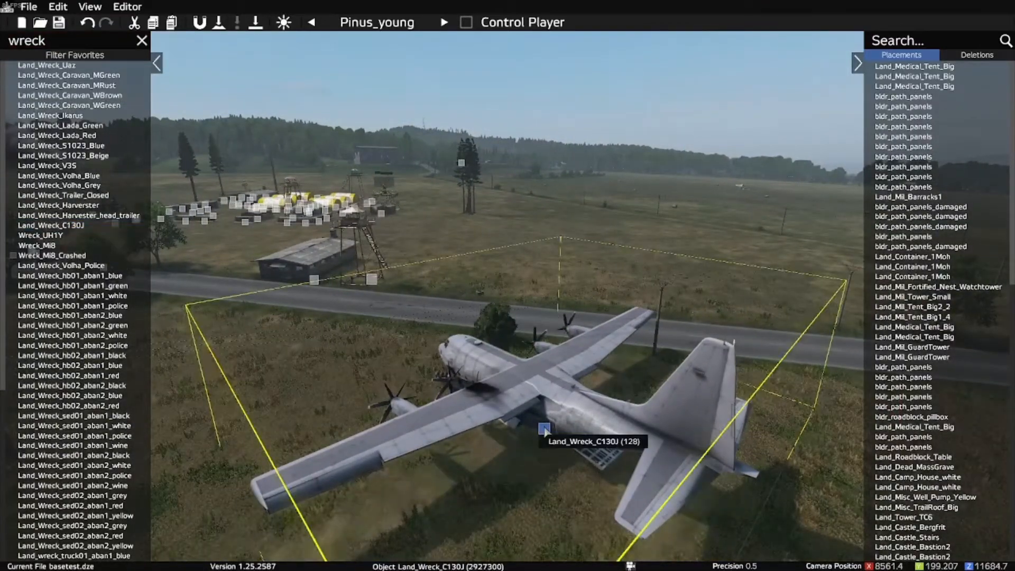
Step: Select the C130J wreck and lower it slightly into the grass
{"action": "right_click", "coordinate": [544, 430]}
{"action": "left_click", "coordinate": [547, 445]}
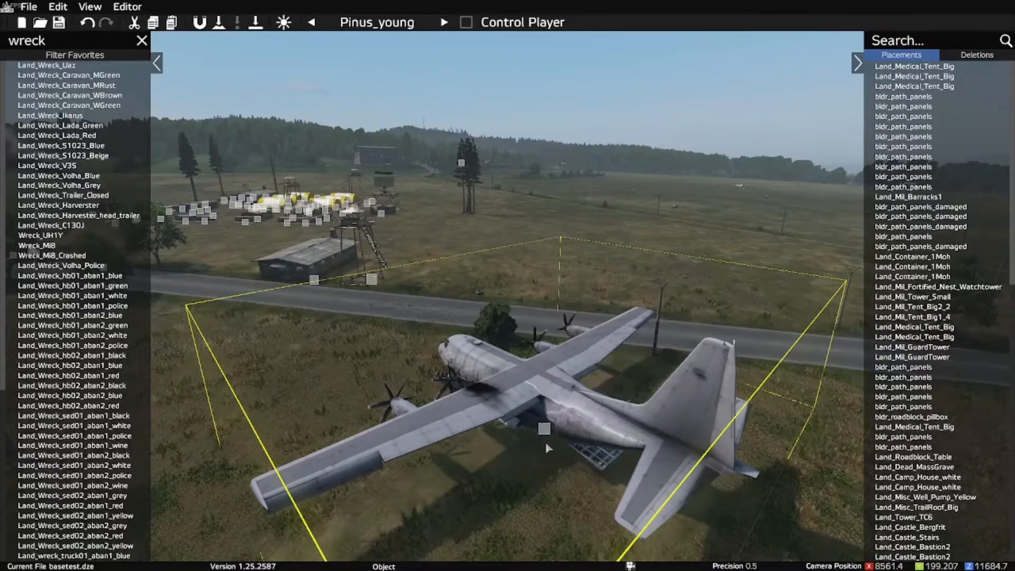
{"action": "left_click_drag", "start_coordinate": [545, 430], "coordinate": [545, 441]}
{"action": "left_click", "coordinate": [503, 490]}
Step: Inspect the C130J wreck's ground contact from the side and nose, and bring the player character to the field in front of it
{"action": "key", "text": "w"}
{"action": "key", "text": "w"}
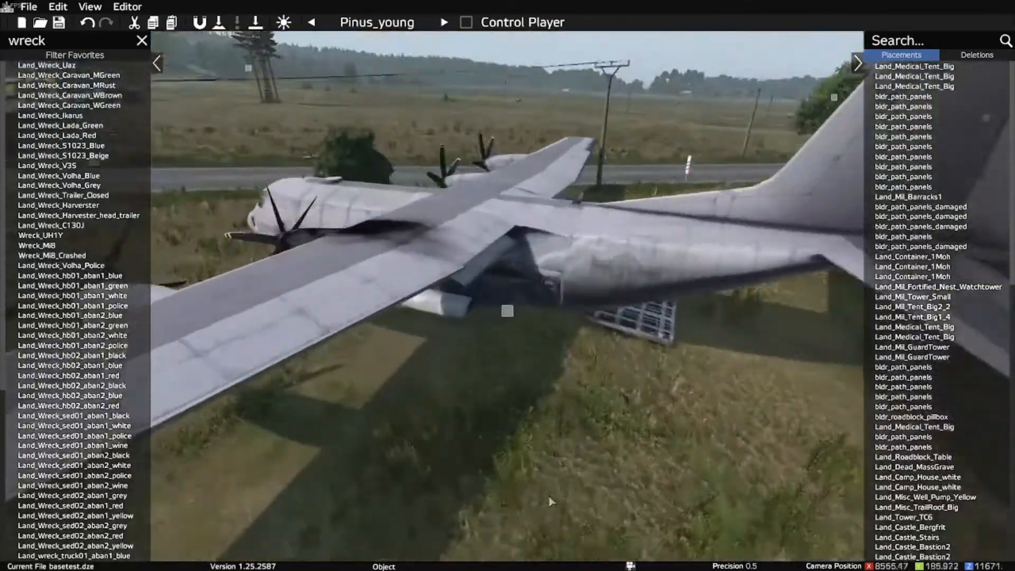
{"action": "key", "text": "a"}
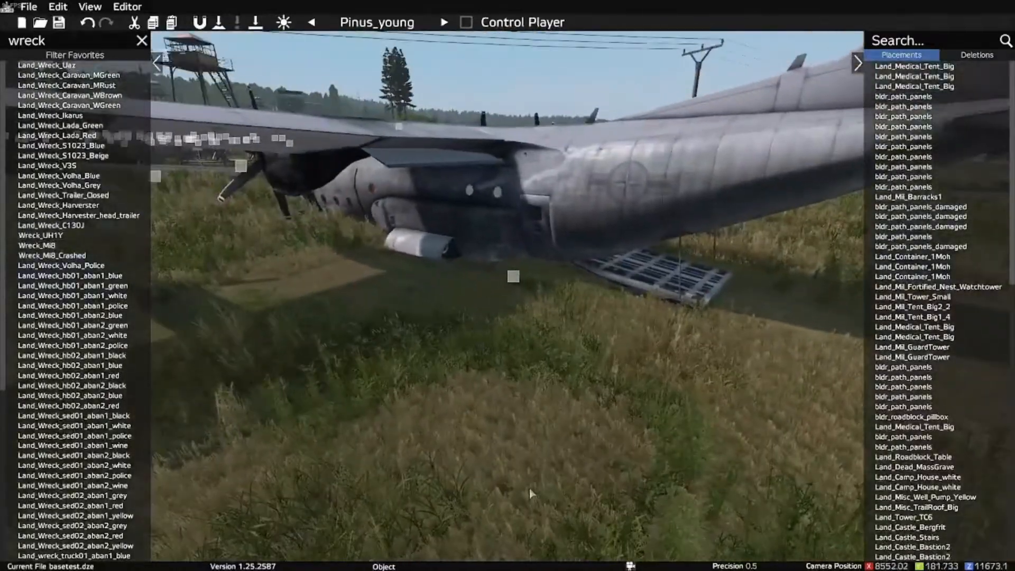
{"action": "key", "text": "a"}
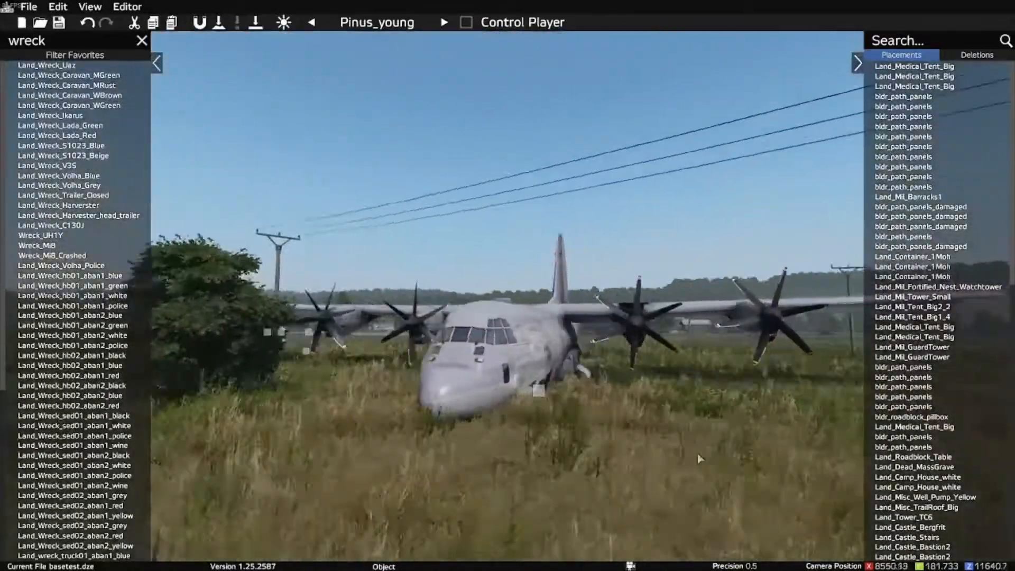
{"action": "key", "text": "d"}
{"action": "key", "text": "t"}
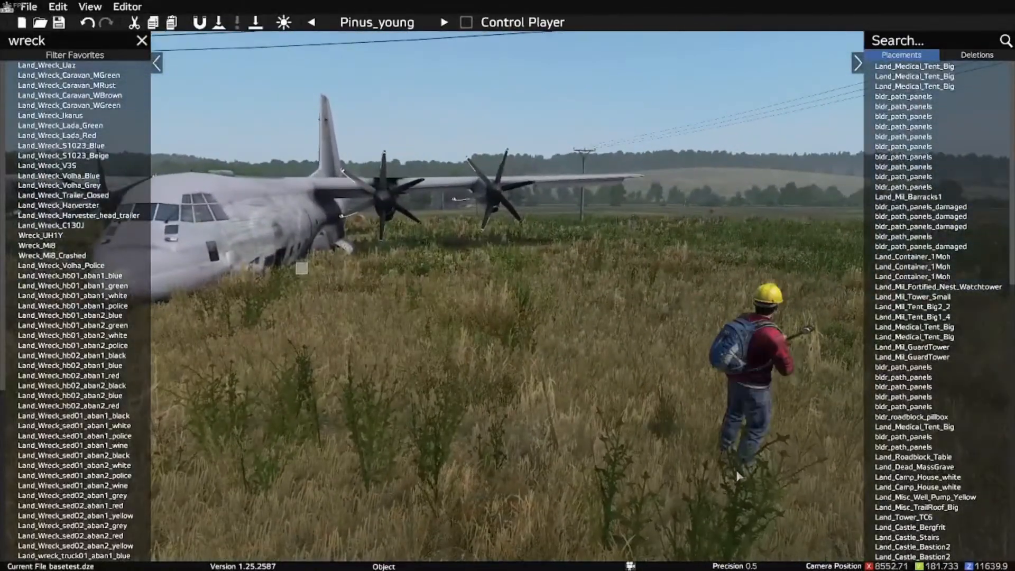
Step: Walk the player character around the C130J and through its cargo hold, view the barracks and tower, and return to the editor
{"action": "key", "text": "p"}
{"action": "key", "text": "shift+w"}
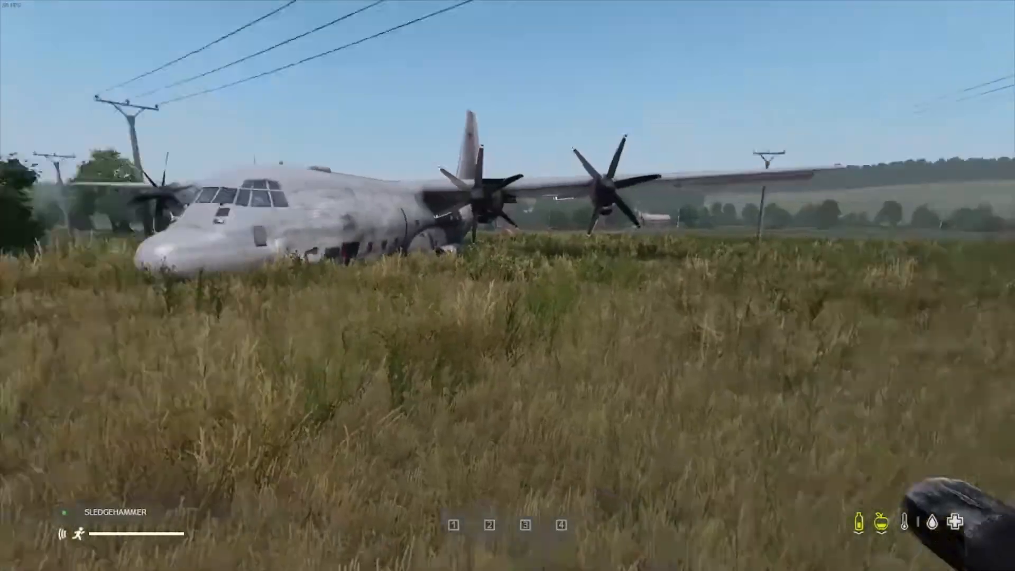
{"action": "key", "text": "shift+w"}
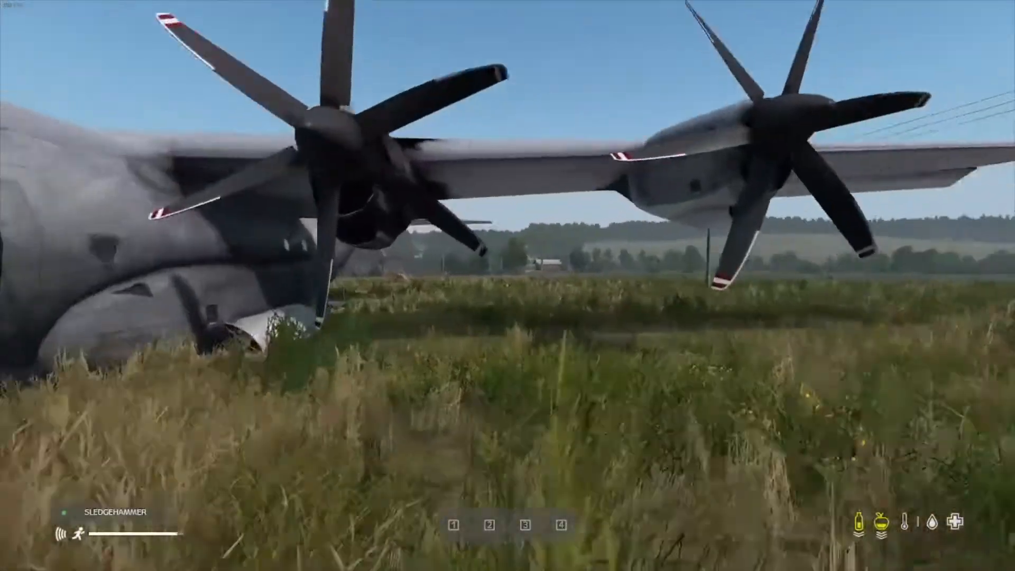
{"action": "key", "text": "shift+w"}
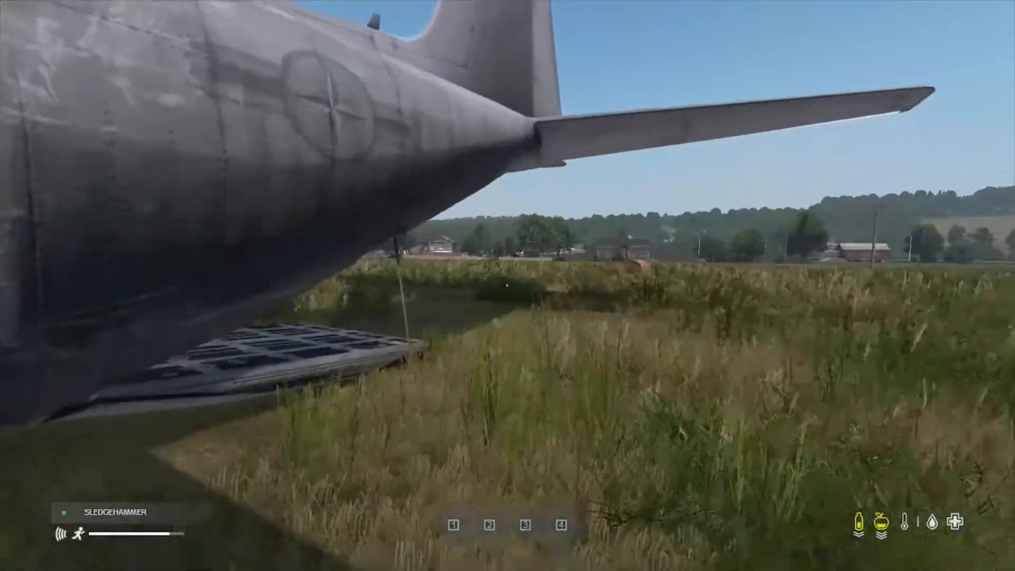
{"action": "key", "text": "shift+w"}
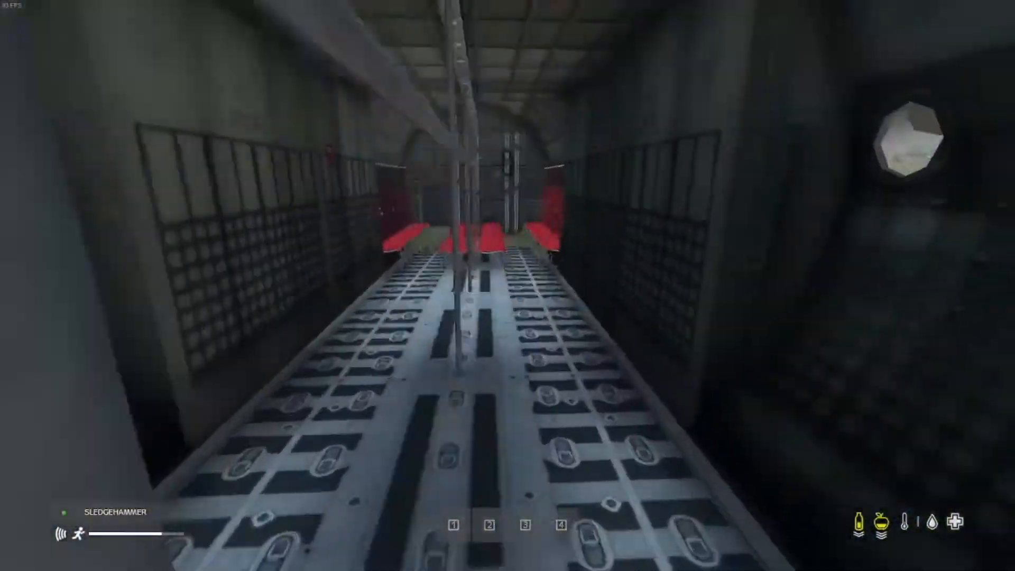
{"action": "key", "text": "shift+w"}
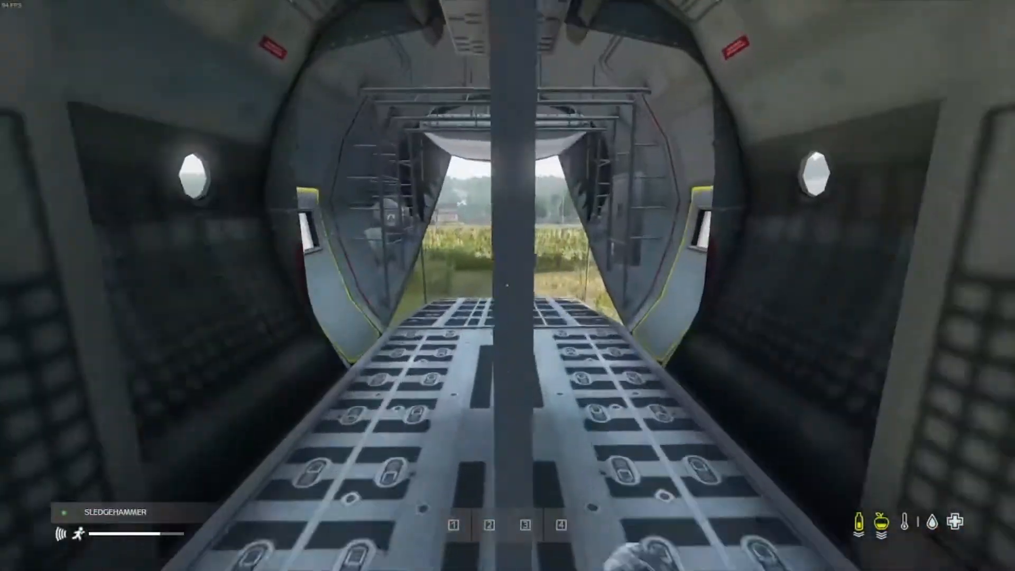
{"action": "key", "text": "shift+w"}
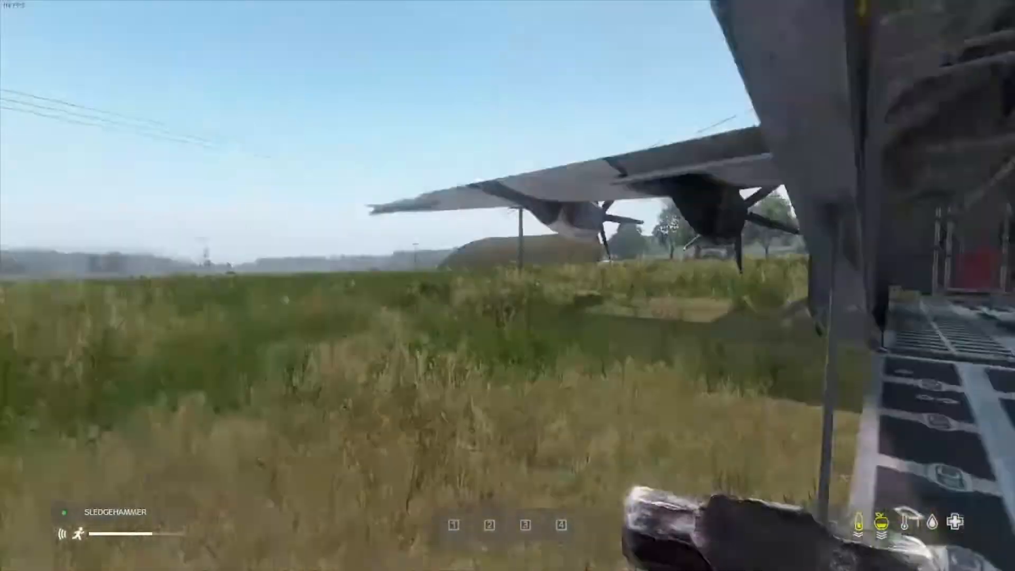
{"action": "key", "text": "shift+w"}
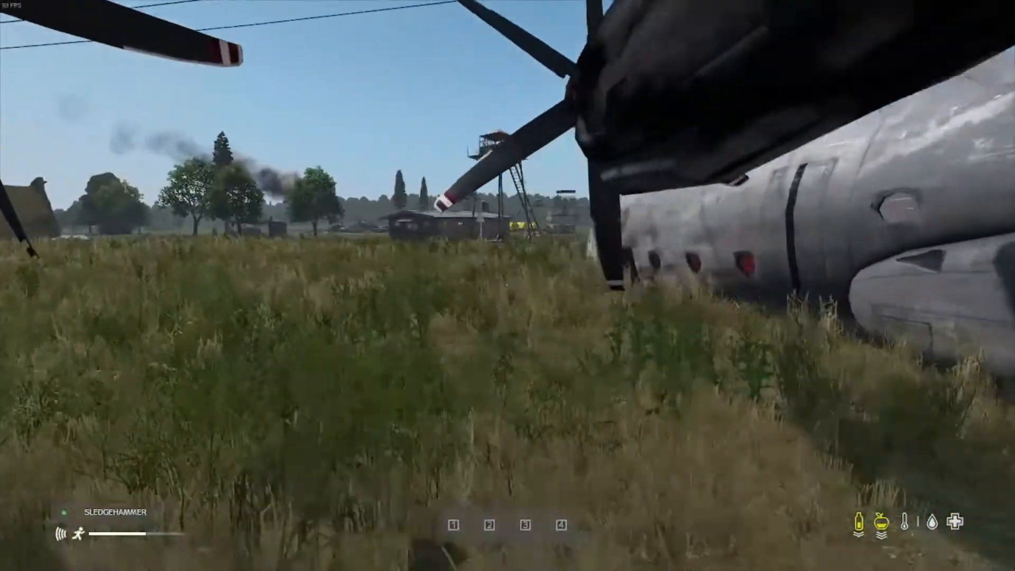
{"action": "key", "text": "shift+w"}
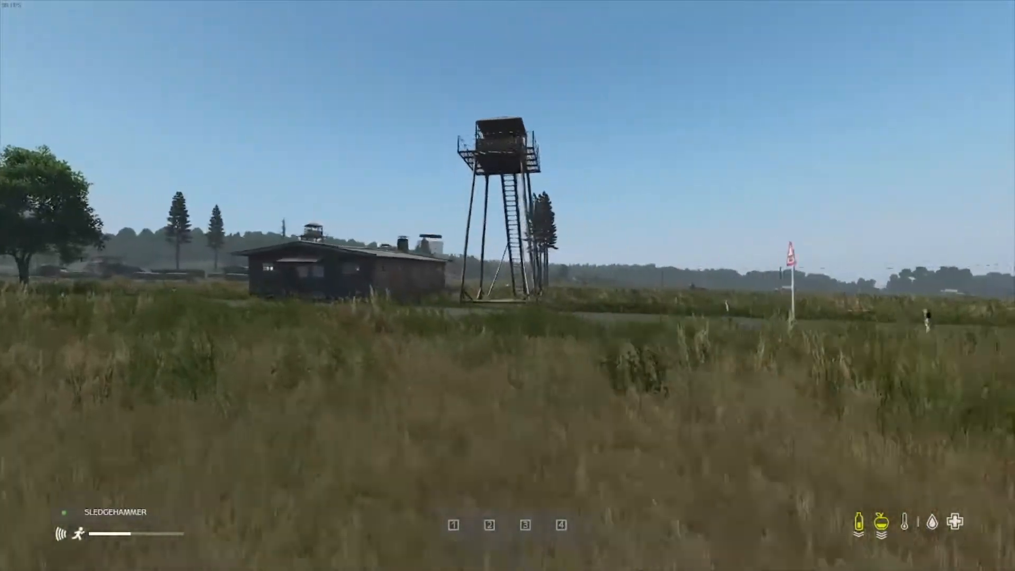
{"action": "key", "text": "w"}
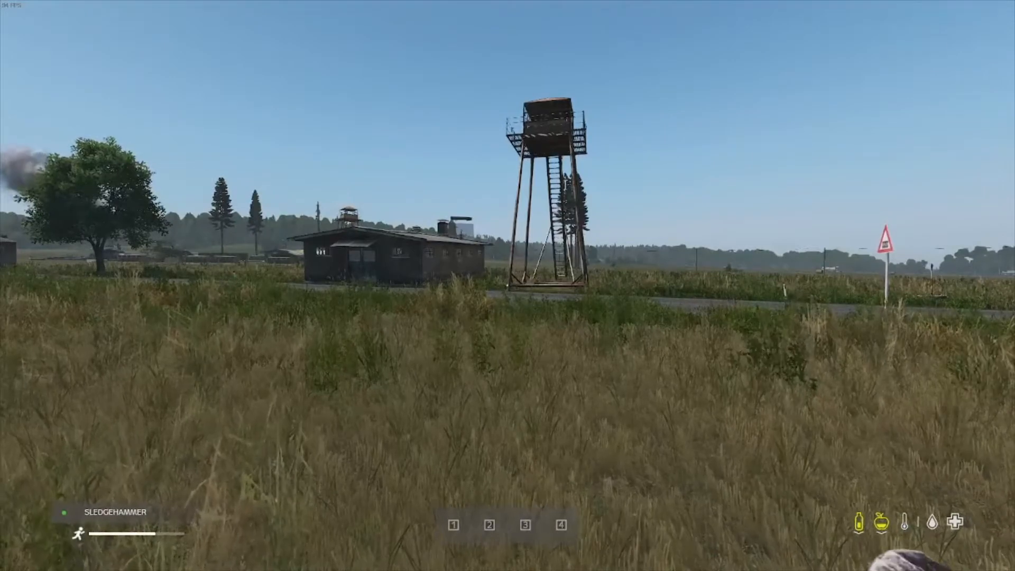
{"action": "key", "text": "y"}
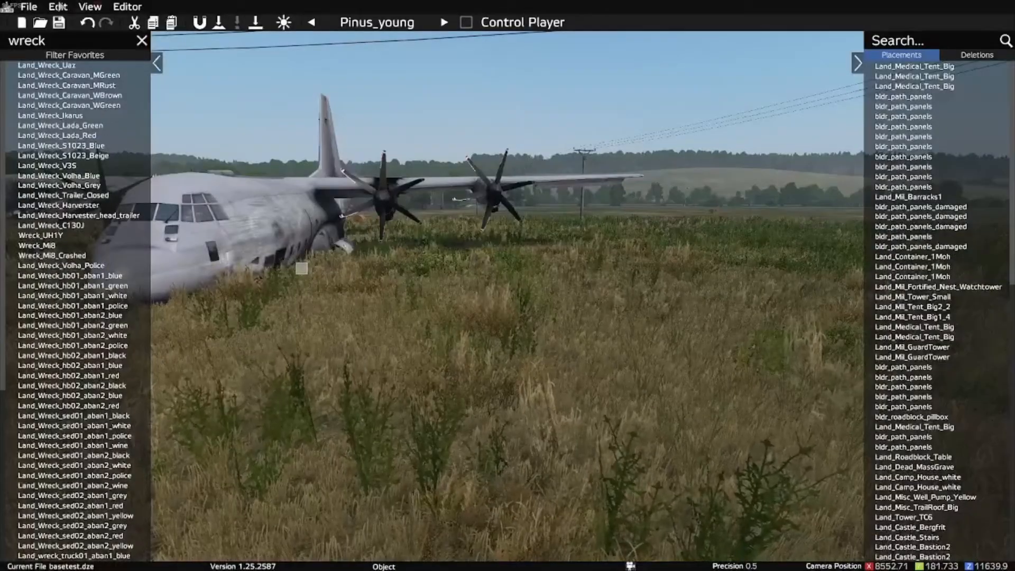
Step: Export the map to COM (*.json) as youtubetest, overwriting the existing file
{"action": "left_click", "coordinate": [27, 6]}
{"action": "mouse_move", "coordinate": [100, 132]}
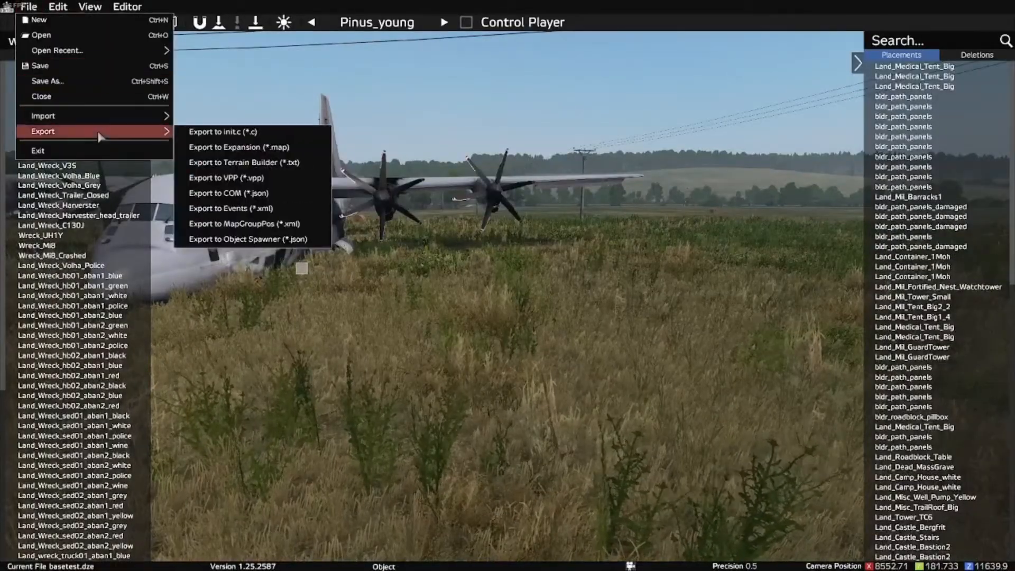
{"action": "left_click", "coordinate": [290, 197]}
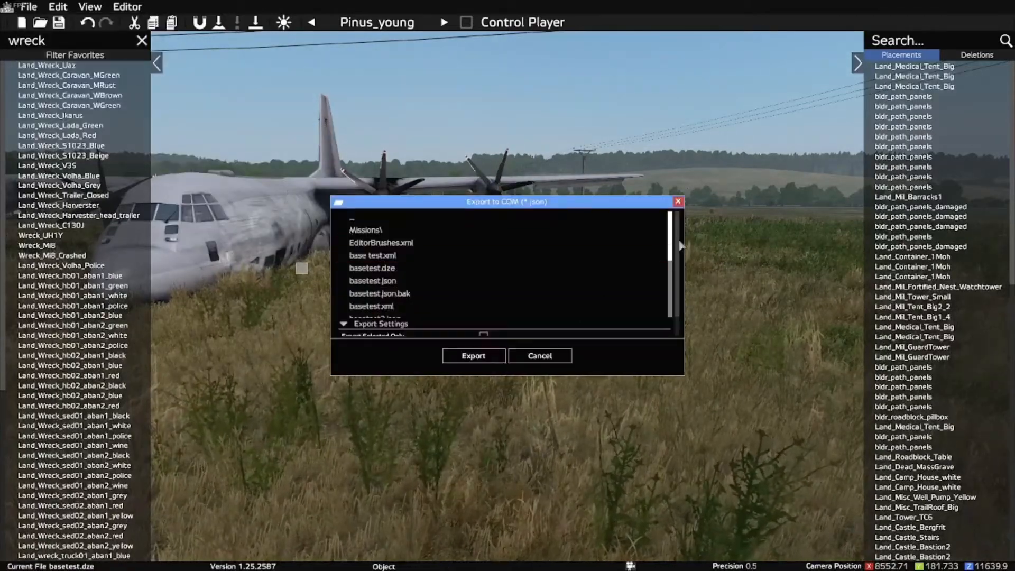
{"action": "scroll", "coordinate": [543, 316], "scroll_direction": "down", "scroll_amount": 2}
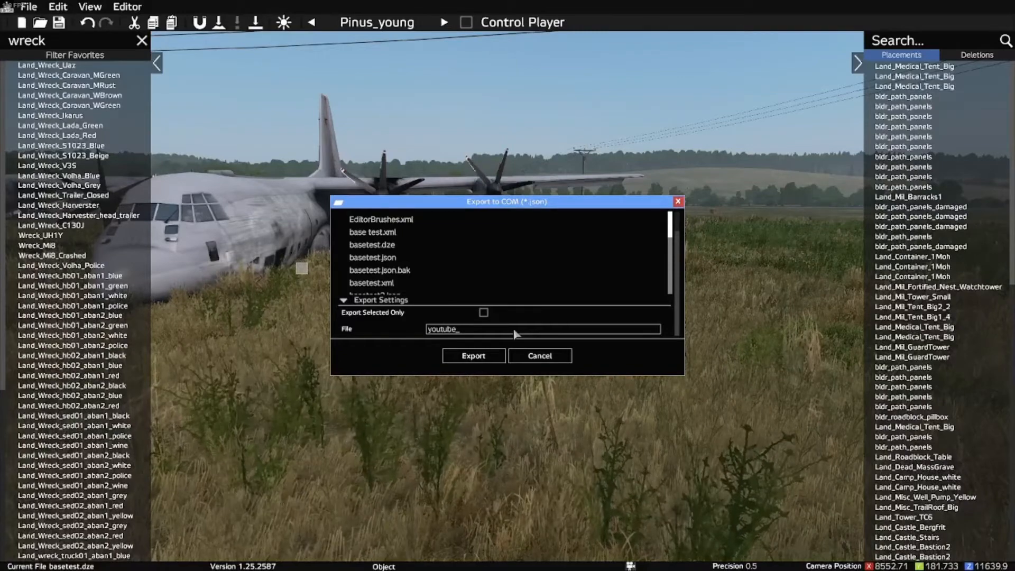
{"action": "left_click", "coordinate": [491, 363]}
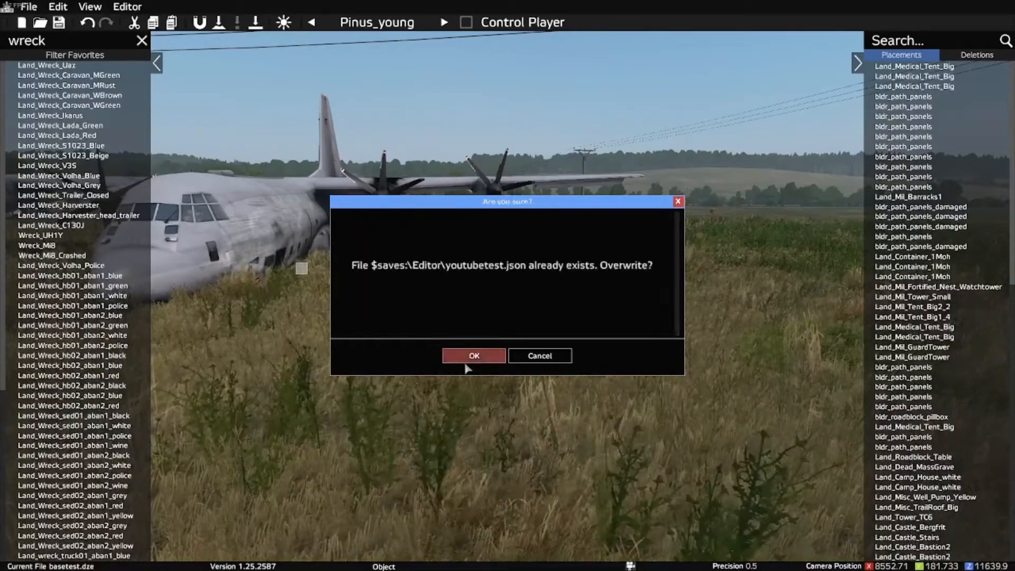
{"action": "left_click", "coordinate": [466, 362]}
Step: Export the map to MapGroupPos (*.xml) as youtubetest, overwriting the existing file
{"action": "left_click", "coordinate": [29, 7]}
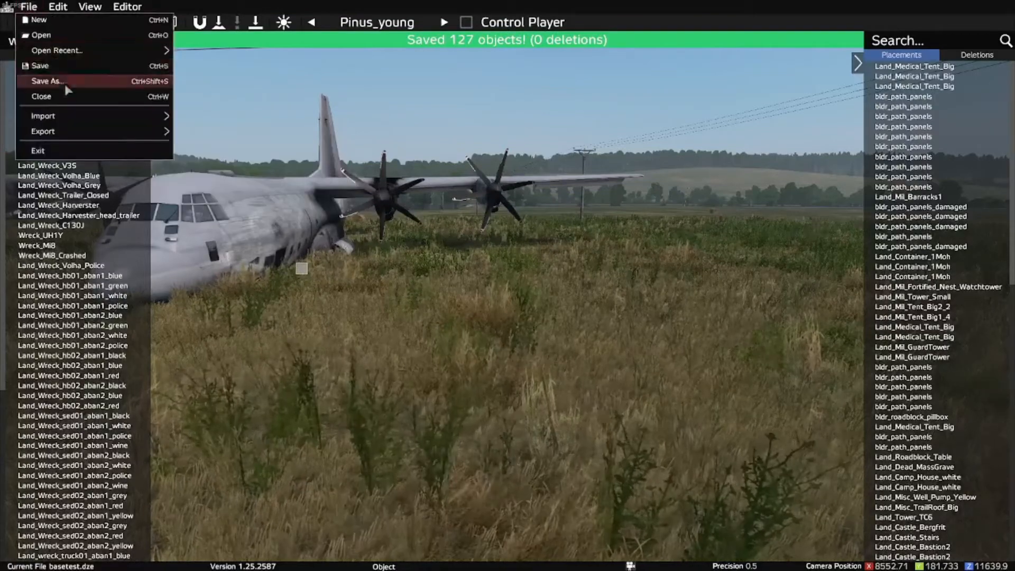
{"action": "mouse_move", "coordinate": [69, 132]}
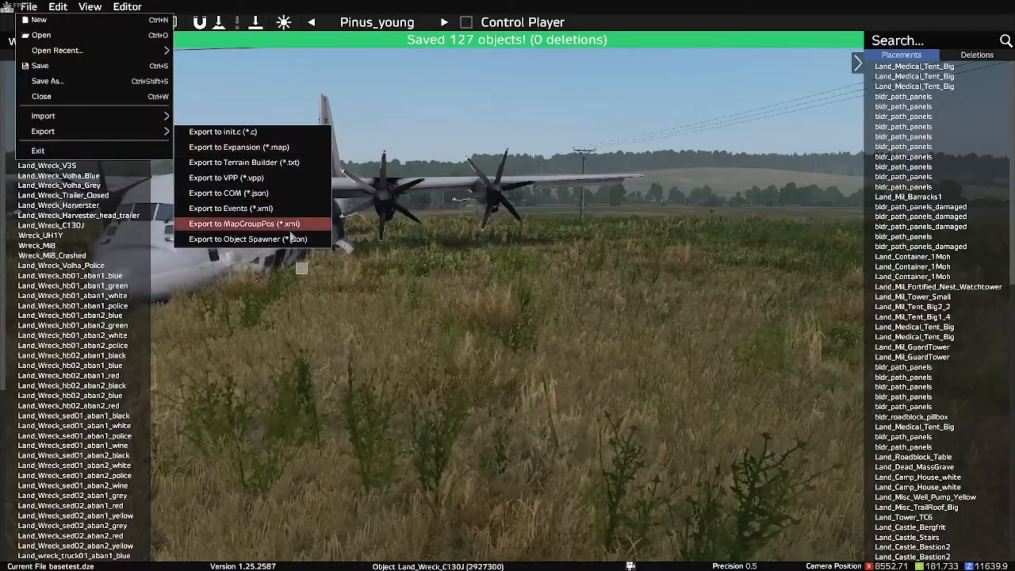
{"action": "left_click", "coordinate": [273, 224]}
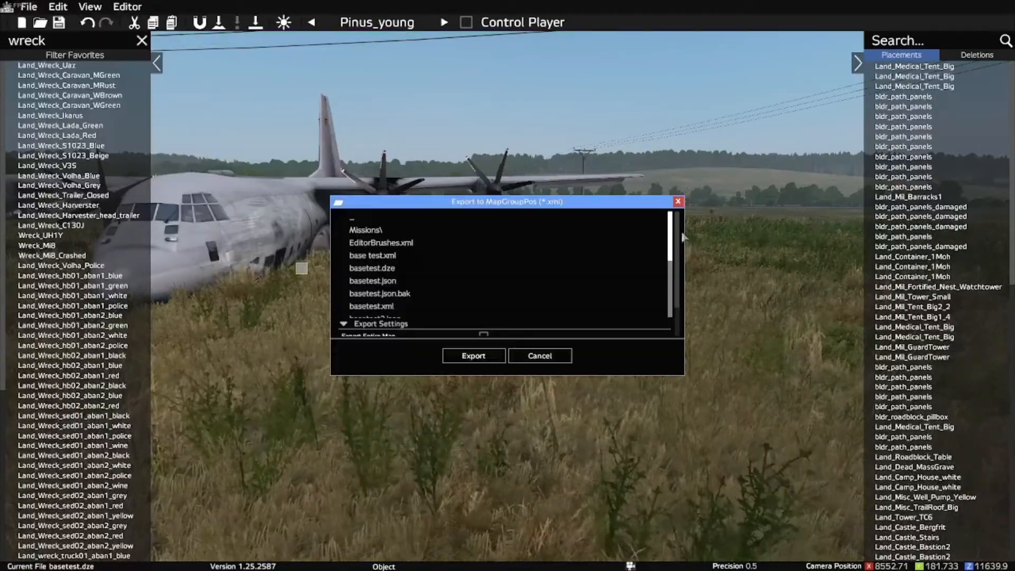
{"action": "scroll", "coordinate": [539, 333], "scroll_direction": "down", "scroll_amount": 2}
{"action": "left_click", "coordinate": [539, 331]}
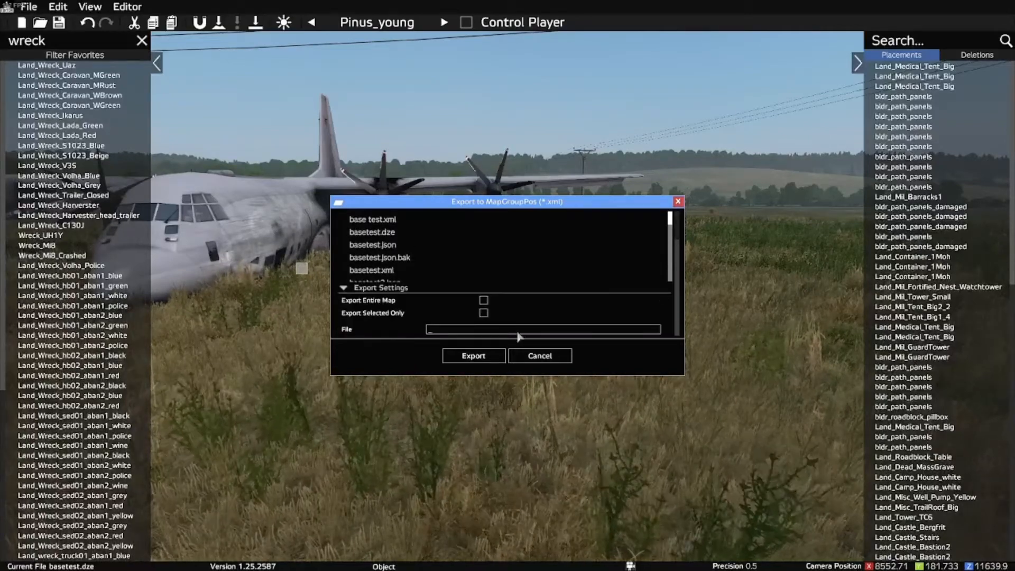
{"action": "type", "text": "youtube"}
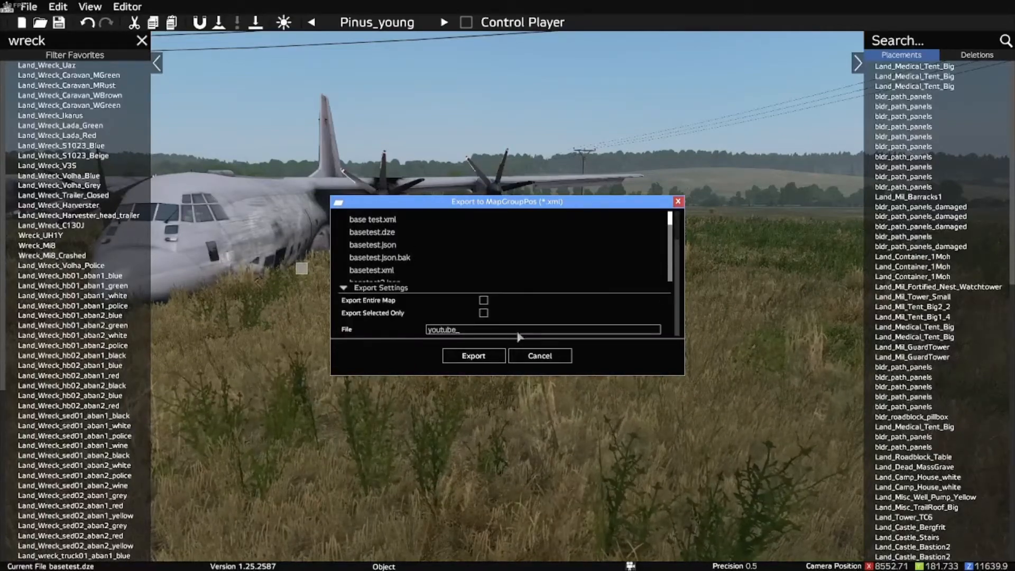
{"action": "type", "text": "test"}
{"action": "left_click", "coordinate": [473, 355]}
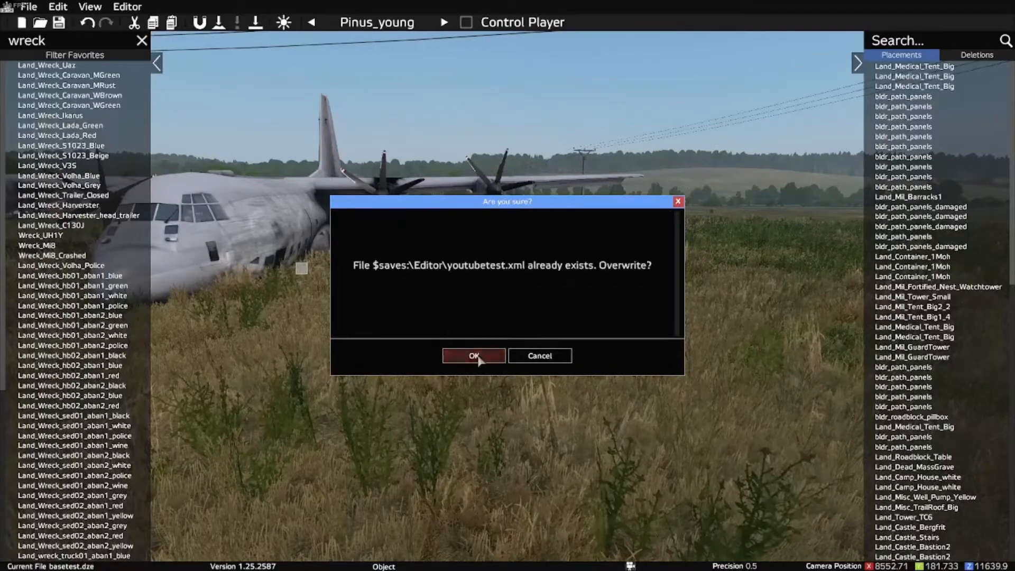
{"action": "left_click", "coordinate": [471, 355]}
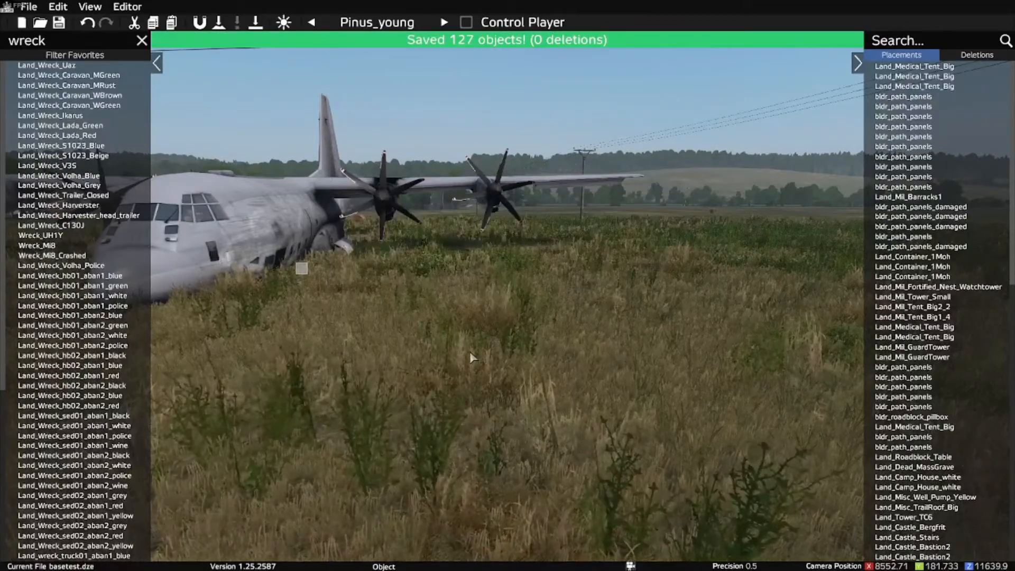
Step: Exit the map editing session and quit the game to the desktop, confirming both exits
{"action": "key", "text": "Escape"}
{"action": "left_click", "coordinate": [903, 356]}
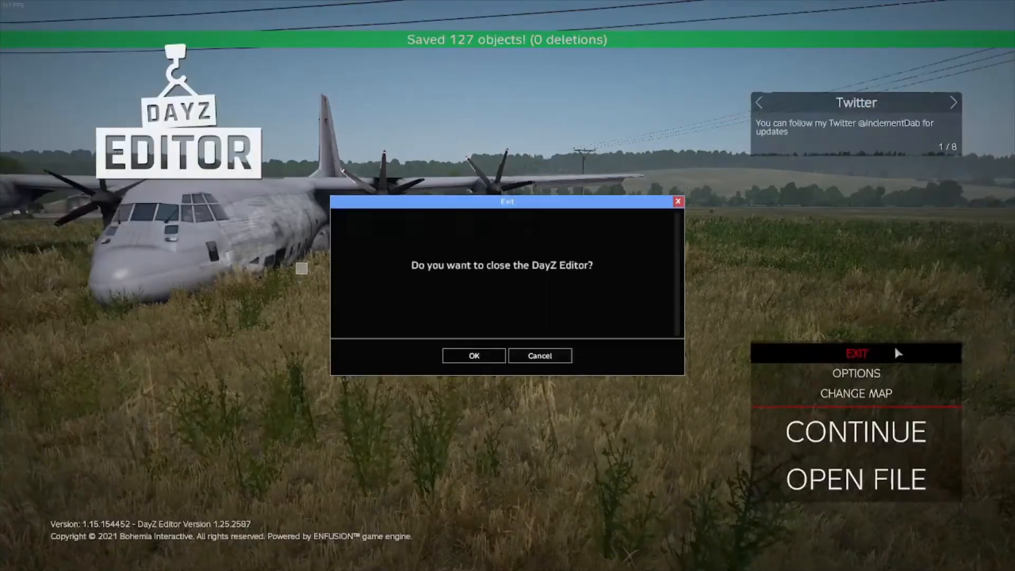
{"action": "left_click", "coordinate": [478, 359]}
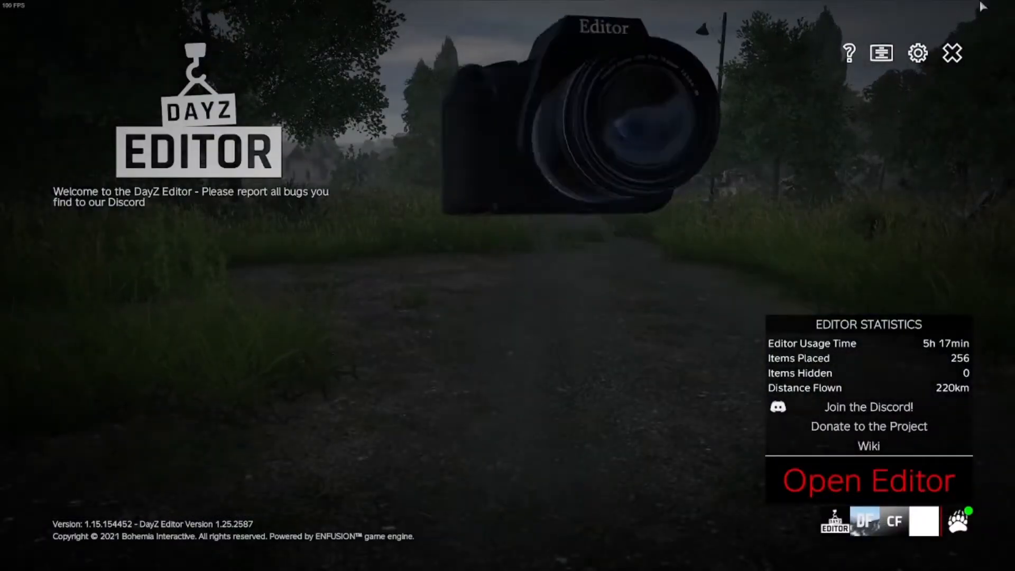
{"action": "left_click", "coordinate": [952, 53]}
{"action": "left_click", "coordinate": [450, 319]}
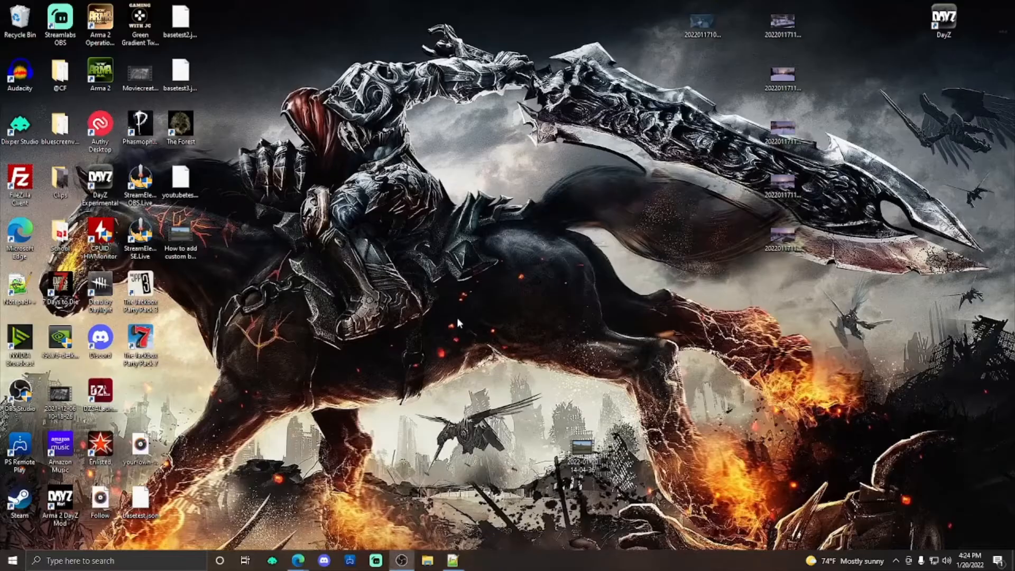
Step: Switch to the Nitrado web interface in the browser and go to the root directory of the server's File Browser
{"action": "mouse_move", "coordinate": [310, 559]}
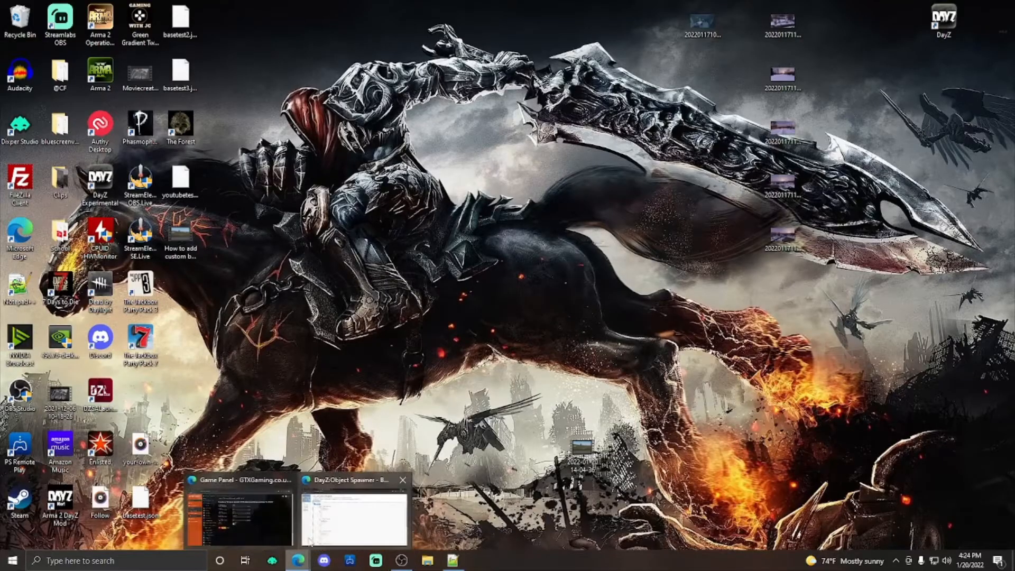
{"action": "left_click", "coordinate": [328, 515]}
{"action": "left_click", "coordinate": [58, 6]}
{"action": "scroll", "coordinate": [188, 334], "scroll_direction": "up", "scroll_amount": 12}
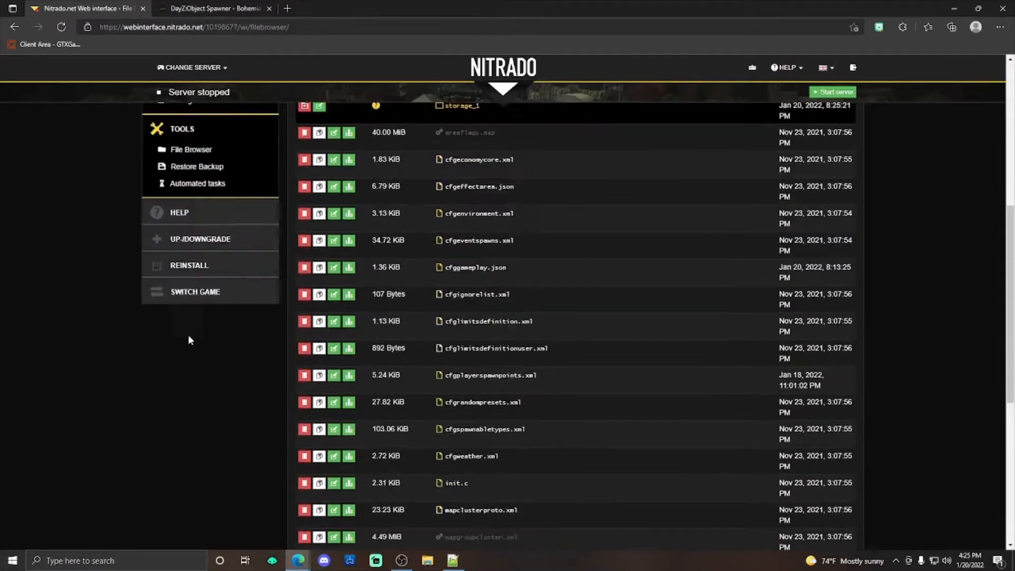
{"action": "left_click", "coordinate": [302, 251]}
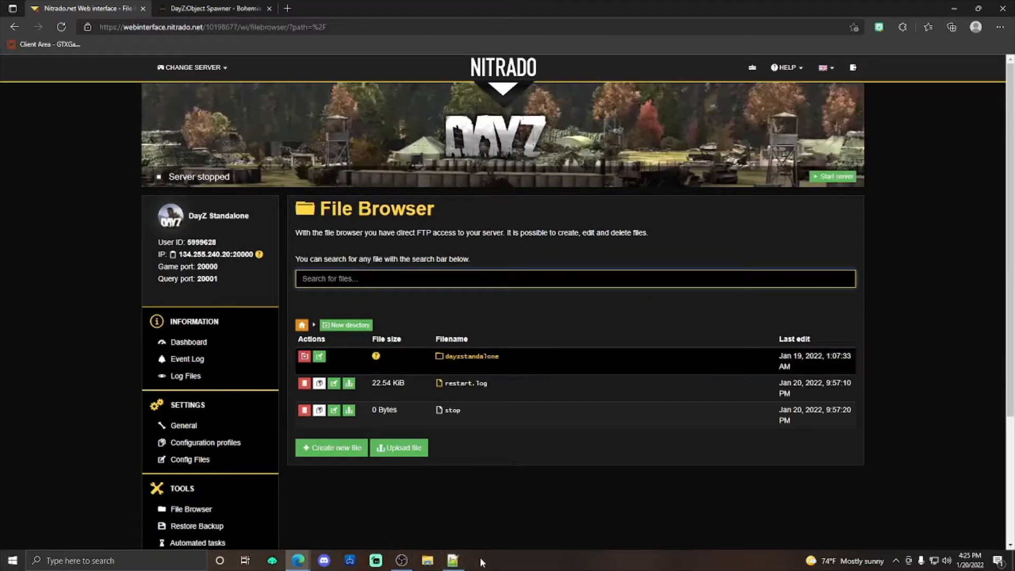
Step: Switch to Notepad++ and, over it, open the OneDrive Documents\DayZ\Editor folder in File Explorer
{"action": "left_click", "coordinate": [453, 561]}
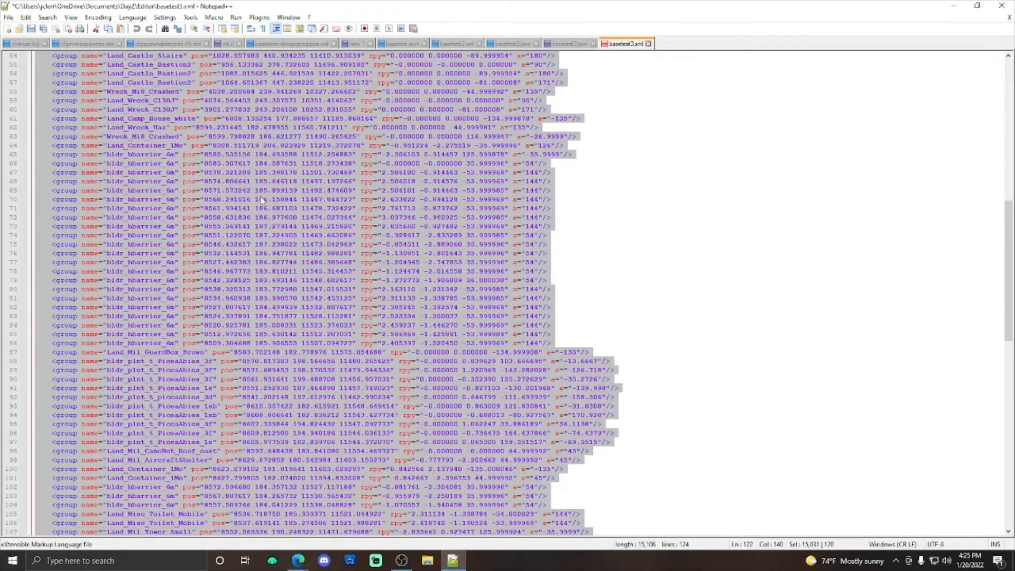
{"action": "scroll", "coordinate": [261, 200], "scroll_direction": "down", "scroll_amount": 2}
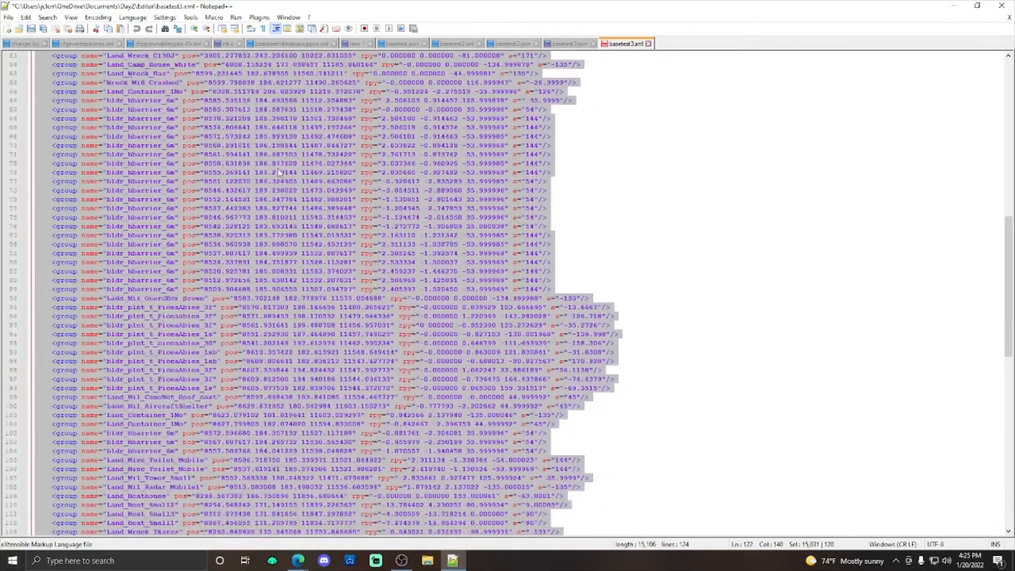
{"action": "scroll", "coordinate": [278, 172], "scroll_direction": "down", "scroll_amount": 1}
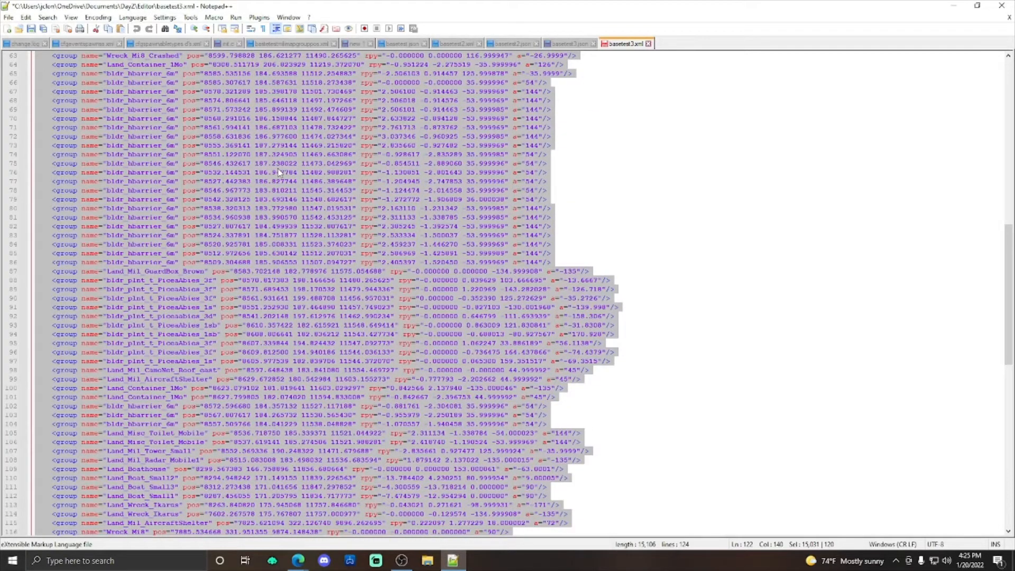
{"action": "scroll", "coordinate": [279, 172], "scroll_direction": "up", "scroll_amount": 1}
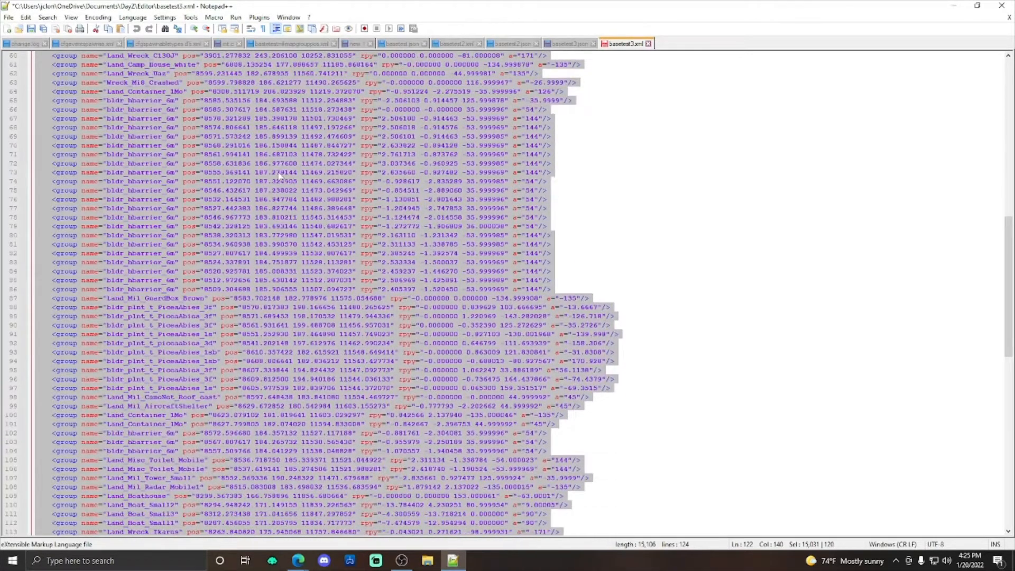
{"action": "left_click", "coordinate": [427, 560]}
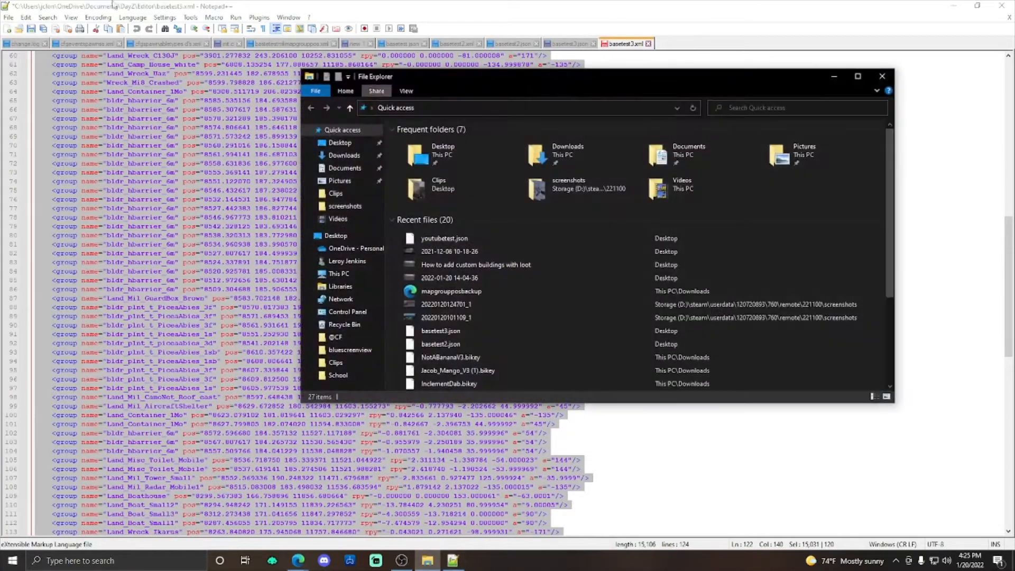
{"action": "left_click", "coordinate": [368, 252]}
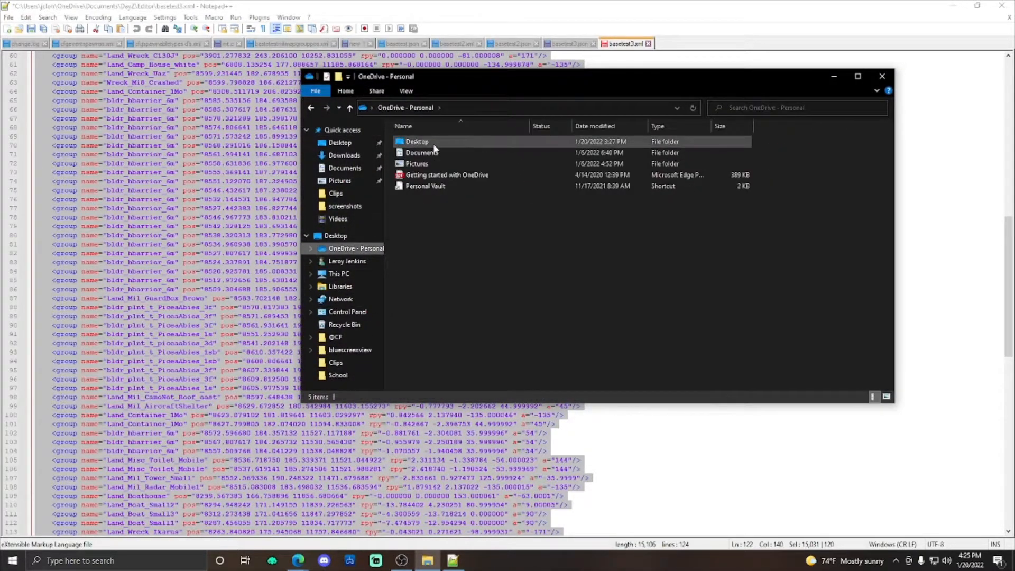
{"action": "left_click", "coordinate": [423, 154]}
{"action": "double_click", "coordinate": [423, 153]}
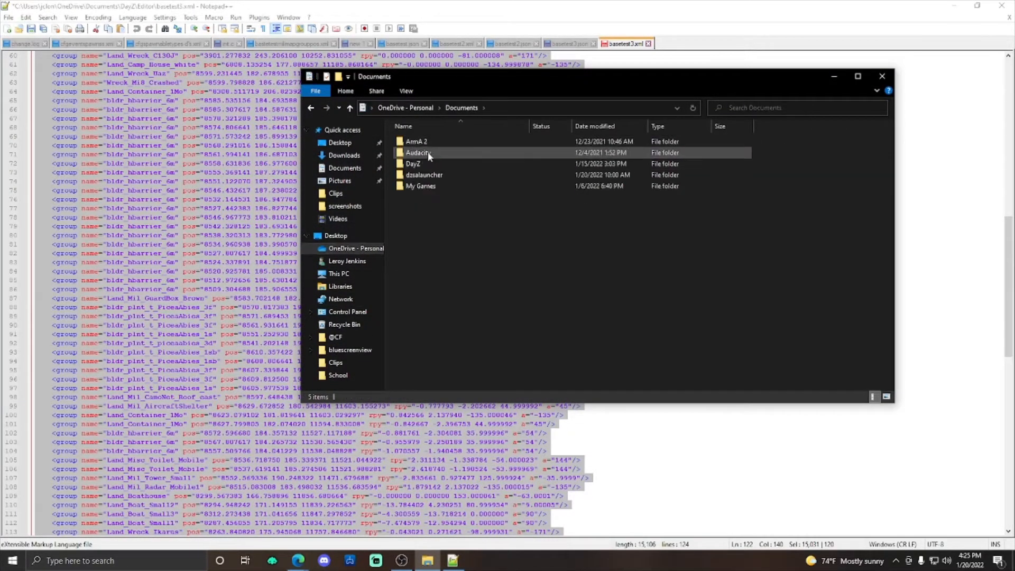
{"action": "double_click", "coordinate": [424, 161]}
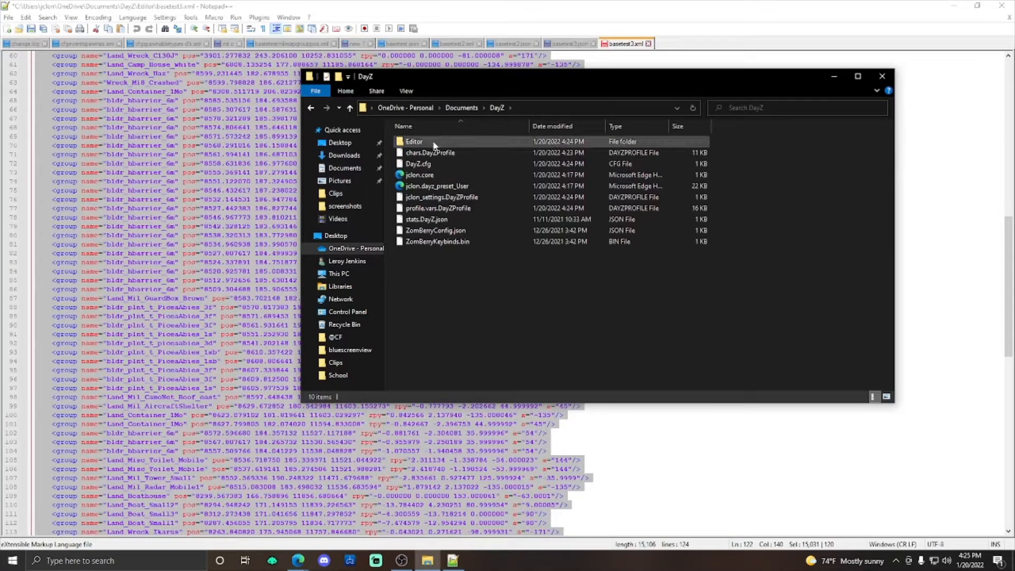
{"action": "double_click", "coordinate": [432, 142]}
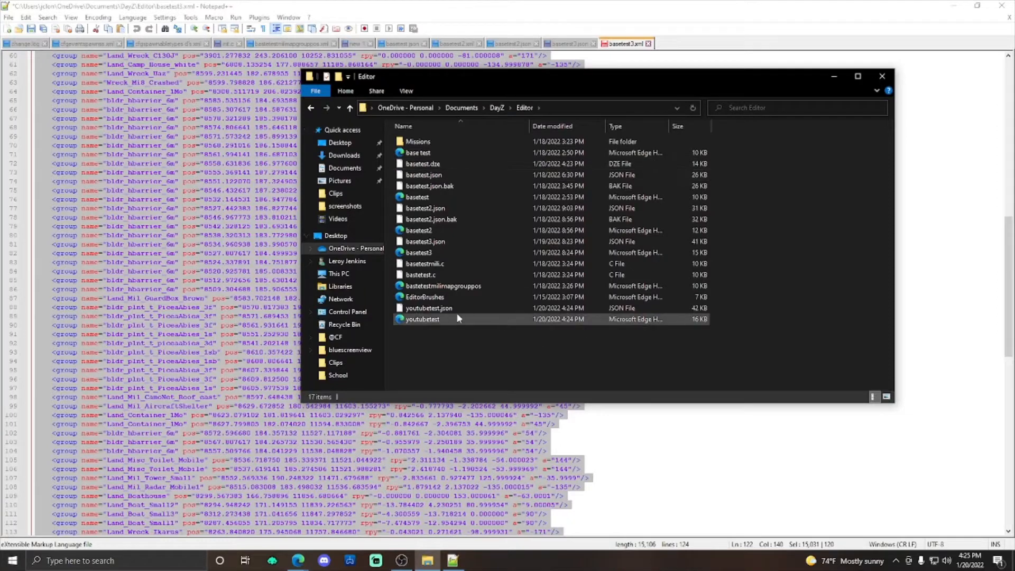
Step: Open the exported youtubetest XML and youtubetest.json files in Notepad++, and close the folder window
{"action": "left_click_drag", "start_coordinate": [427, 321], "coordinate": [692, 55]}
{"action": "left_click", "coordinate": [427, 560]}
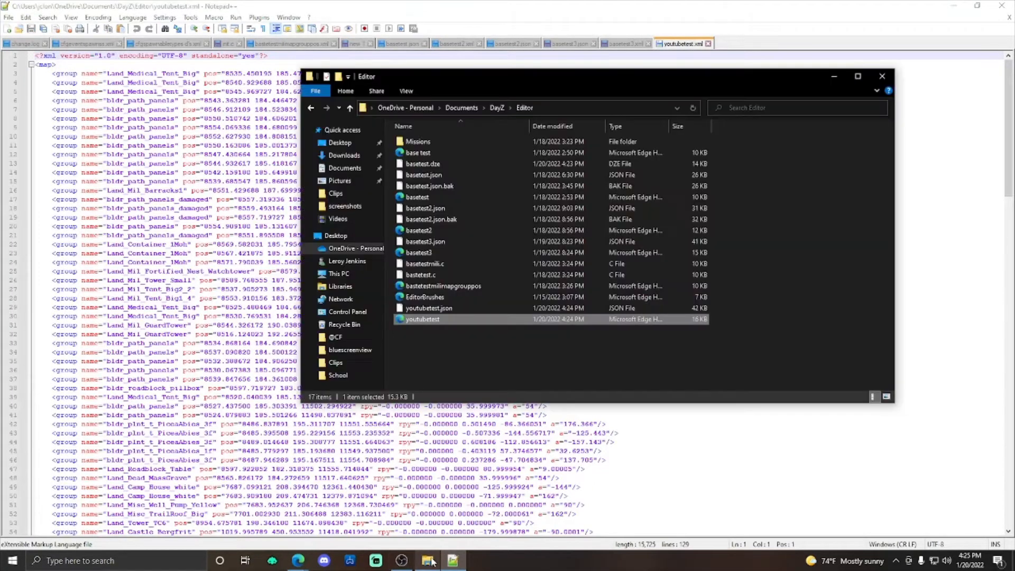
{"action": "left_click_drag", "start_coordinate": [416, 308], "coordinate": [744, 47]}
{"action": "left_click", "coordinate": [427, 560]}
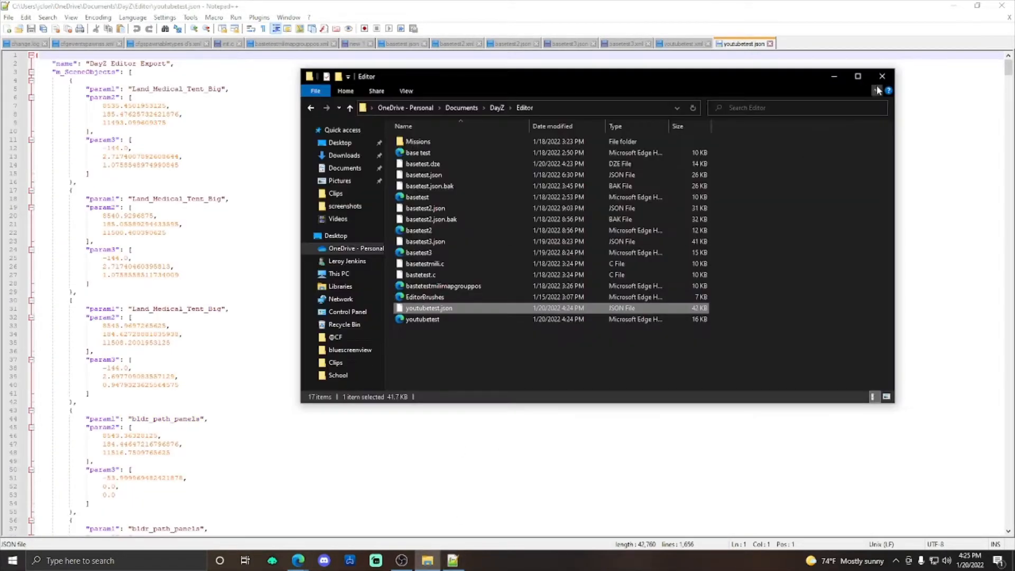
{"action": "left_click", "coordinate": [881, 78]}
Step: Examine the group entries in youtubetest.xml, from the medical tents through the barriers to the C130J wreck near the closing map tag
{"action": "key", "text": "ctrl+Tab"}
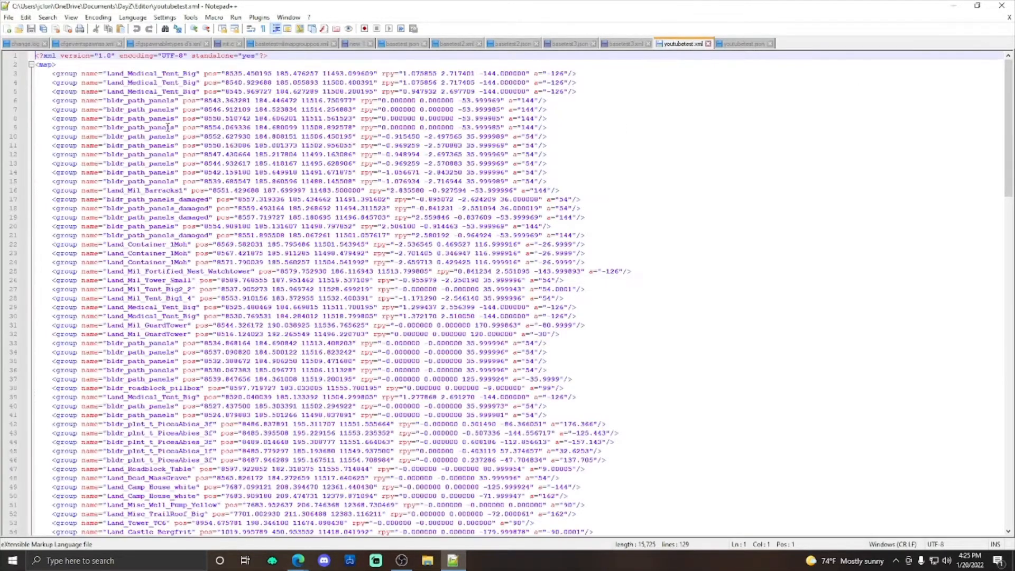
{"action": "scroll", "coordinate": [218, 157], "scroll_direction": "down", "scroll_amount": 20}
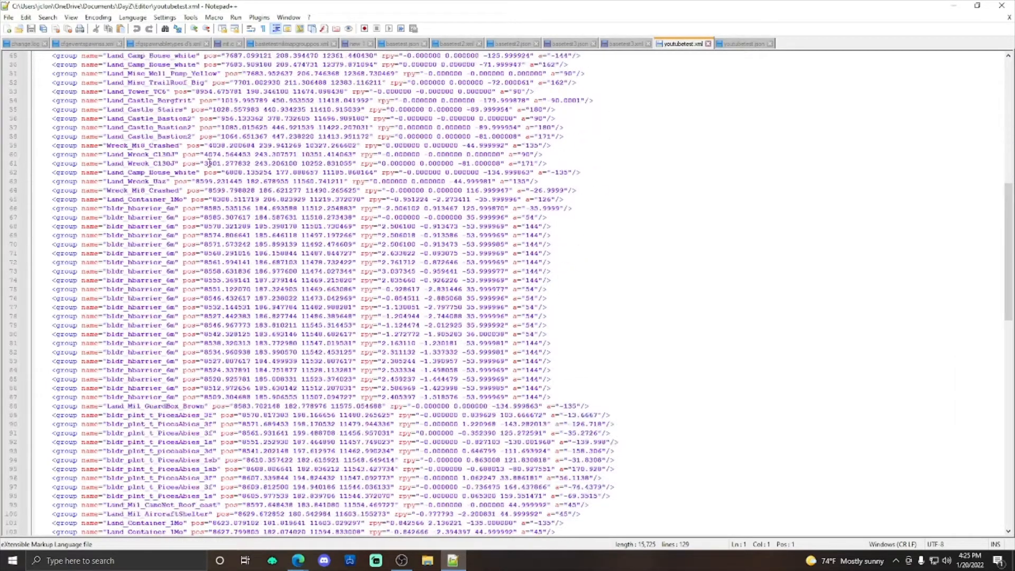
{"action": "scroll", "coordinate": [211, 225], "scroll_direction": "up", "scroll_amount": 20}
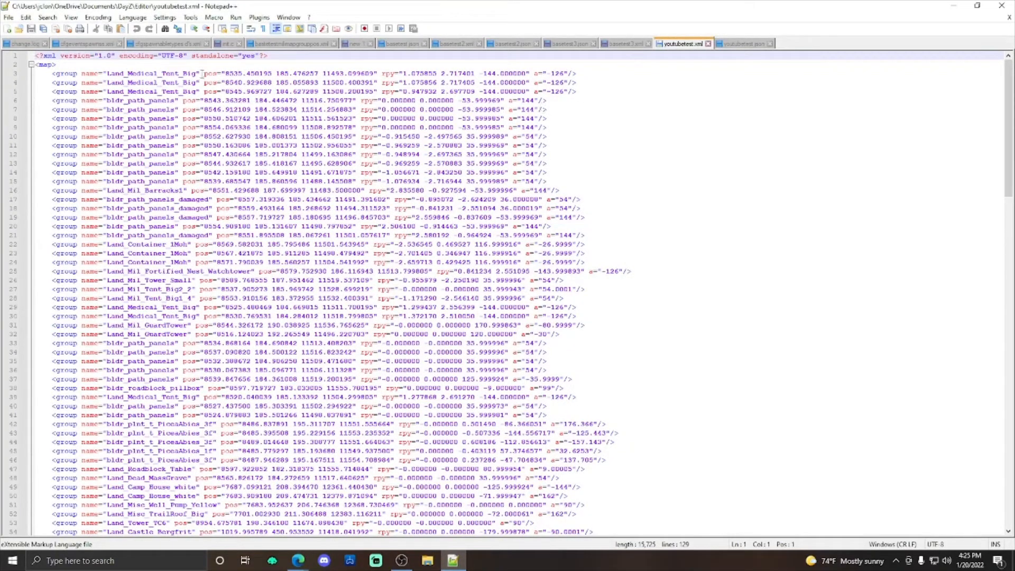
{"action": "scroll", "coordinate": [180, 148], "scroll_direction": "down", "scroll_amount": 6}
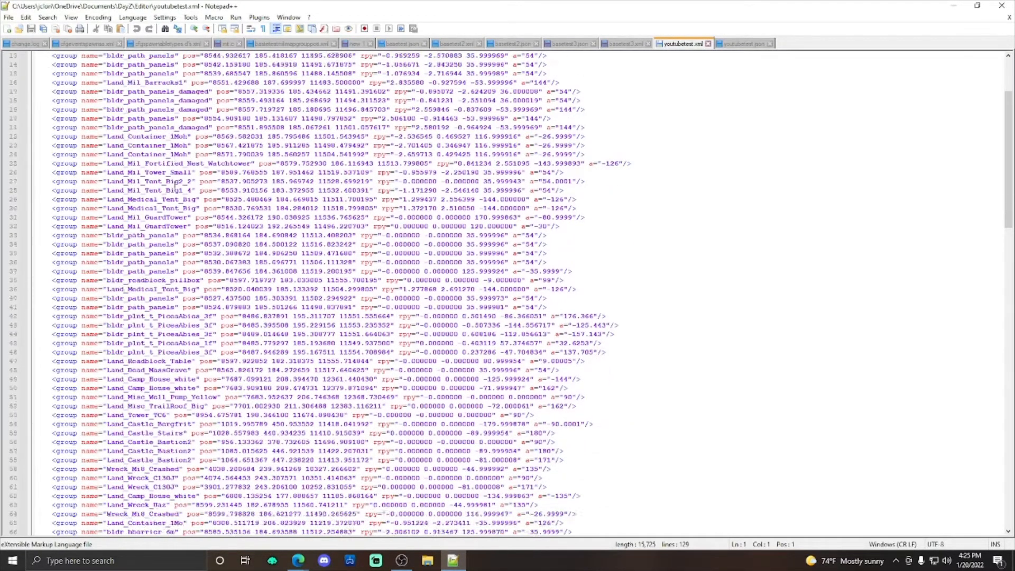
{"action": "scroll", "coordinate": [249, 188], "scroll_direction": "up", "scroll_amount": 6}
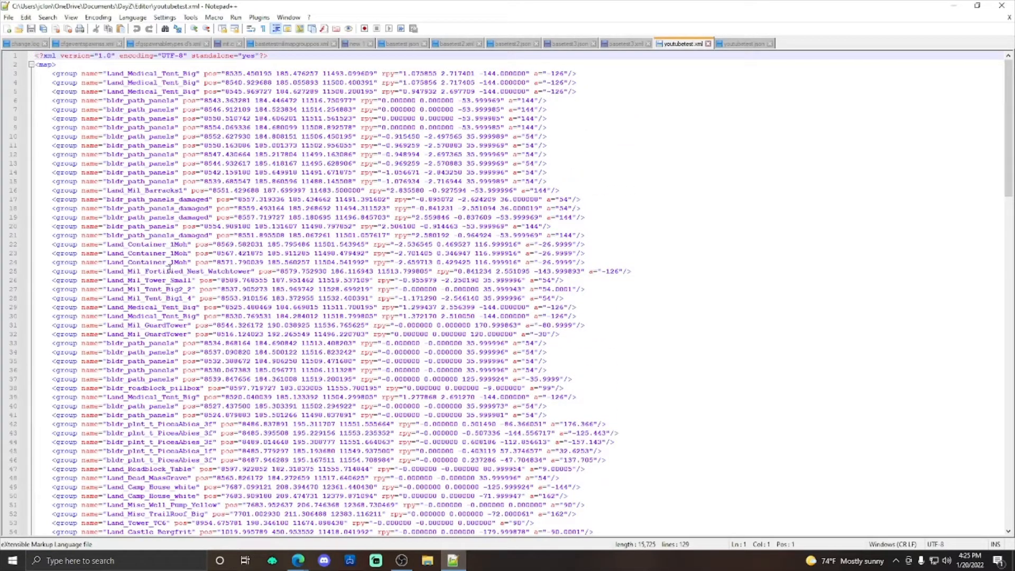
{"action": "scroll", "coordinate": [236, 271], "scroll_direction": "down", "scroll_amount": 20}
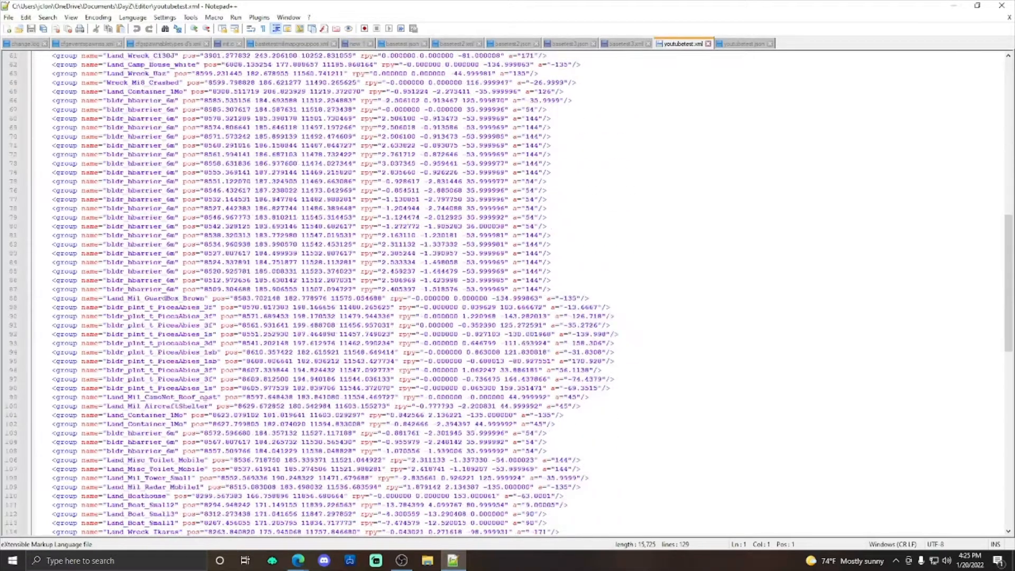
{"action": "scroll", "coordinate": [105, 351], "scroll_direction": "down", "scroll_amount": 5}
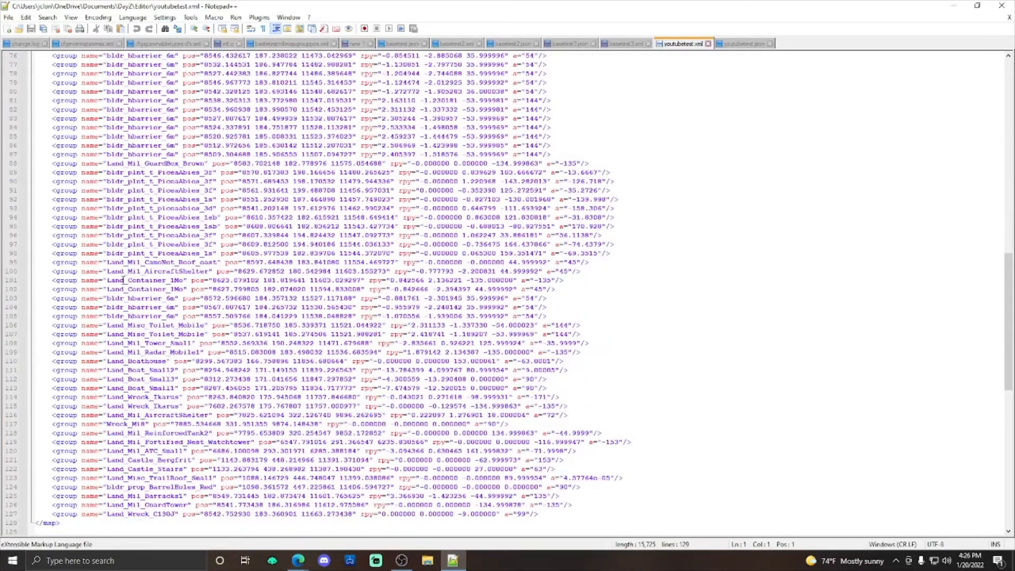
{"action": "scroll", "coordinate": [191, 296], "scroll_direction": "down", "scroll_amount": 1}
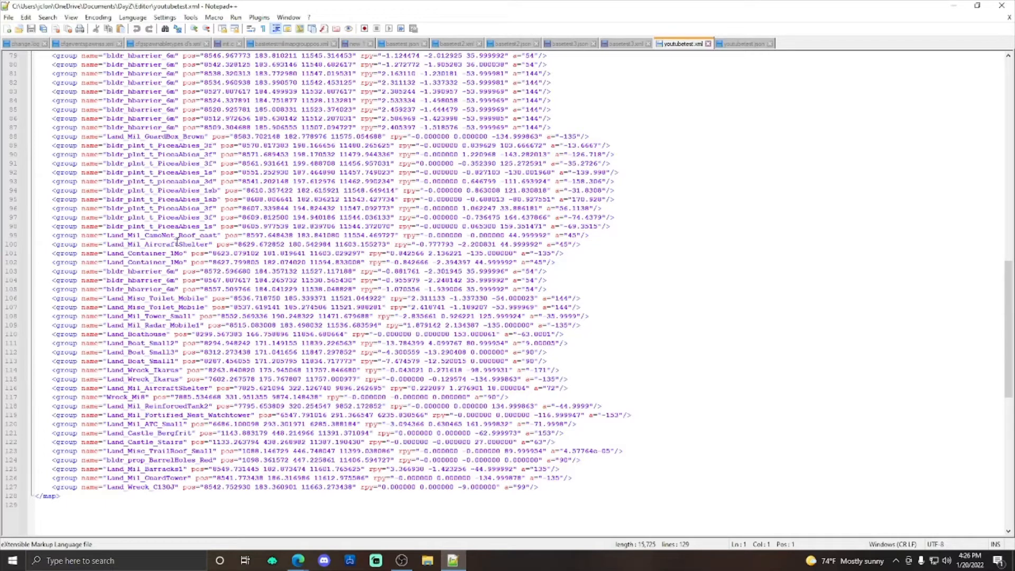
{"action": "scroll", "coordinate": [245, 194], "scroll_direction": "up", "scroll_amount": 4}
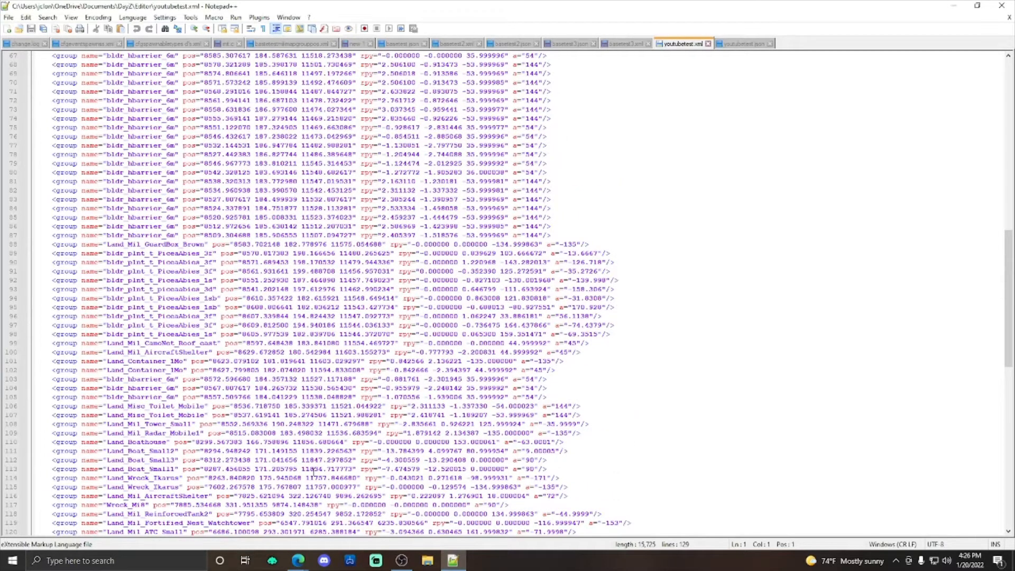
{"action": "scroll", "coordinate": [313, 470], "scroll_direction": "down", "scroll_amount": 1}
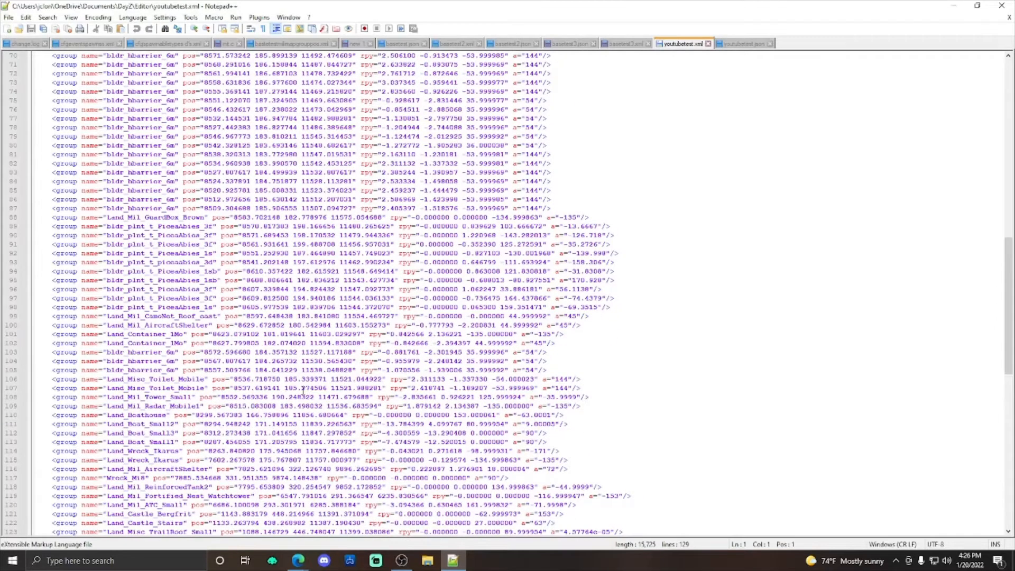
{"action": "scroll", "coordinate": [303, 390], "scroll_direction": "up", "scroll_amount": 6}
{"action": "scroll", "coordinate": [336, 294], "scroll_direction": "down", "scroll_amount": 12}
{"action": "scroll", "coordinate": [295, 281], "scroll_direction": "up", "scroll_amount": 15}
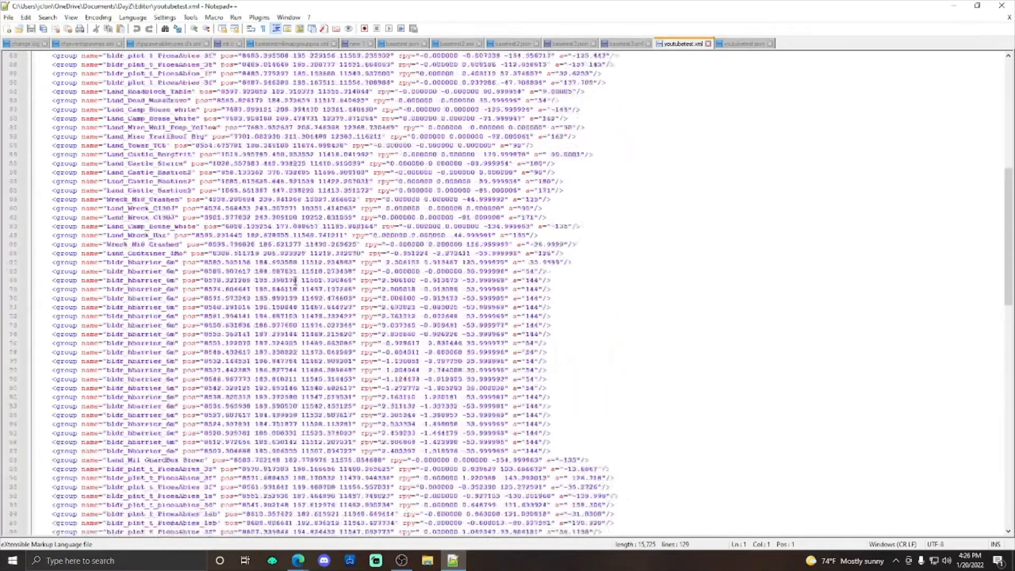
Step: Switch to youtubetest.json and examine how its m_SceneObjects entries are structured with param1, param2 and param3
{"action": "scroll", "coordinate": [296, 281], "scroll_direction": "up", "scroll_amount": 14}
{"action": "scroll", "coordinate": [413, 234], "scroll_direction": "down", "scroll_amount": 20}
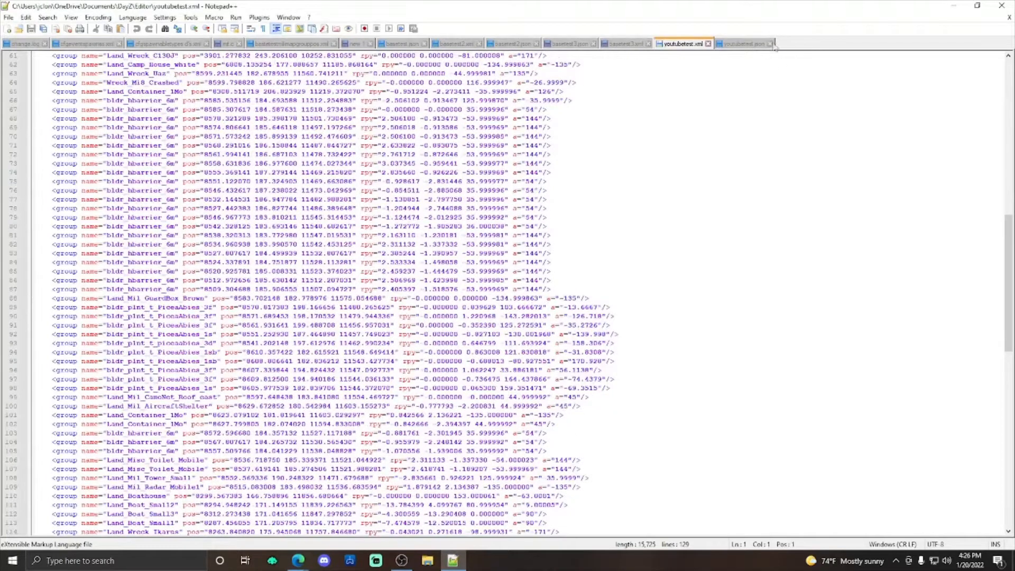
{"action": "left_click", "coordinate": [746, 44]}
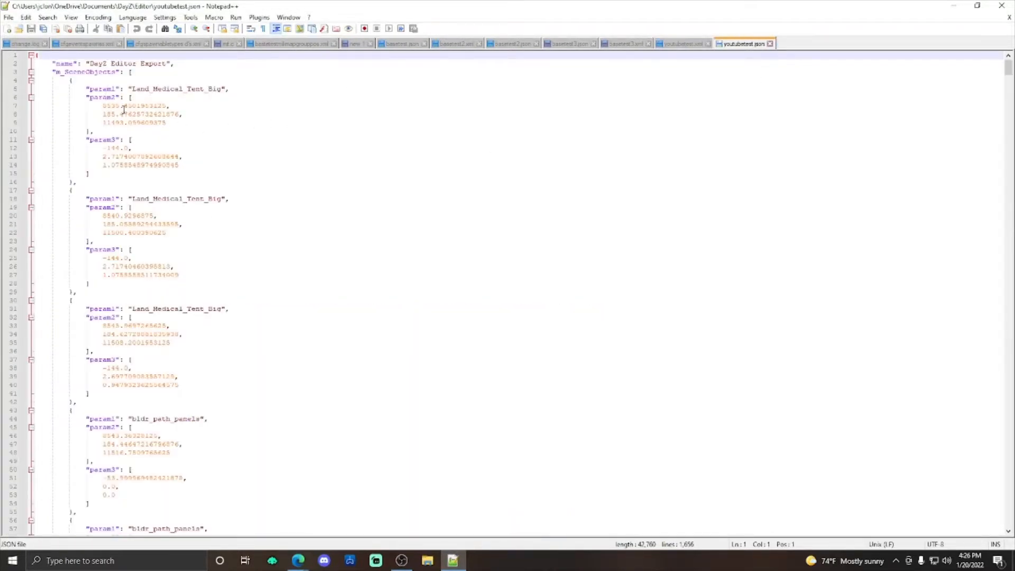
{"action": "scroll", "coordinate": [169, 159], "scroll_direction": "down", "scroll_amount": 20}
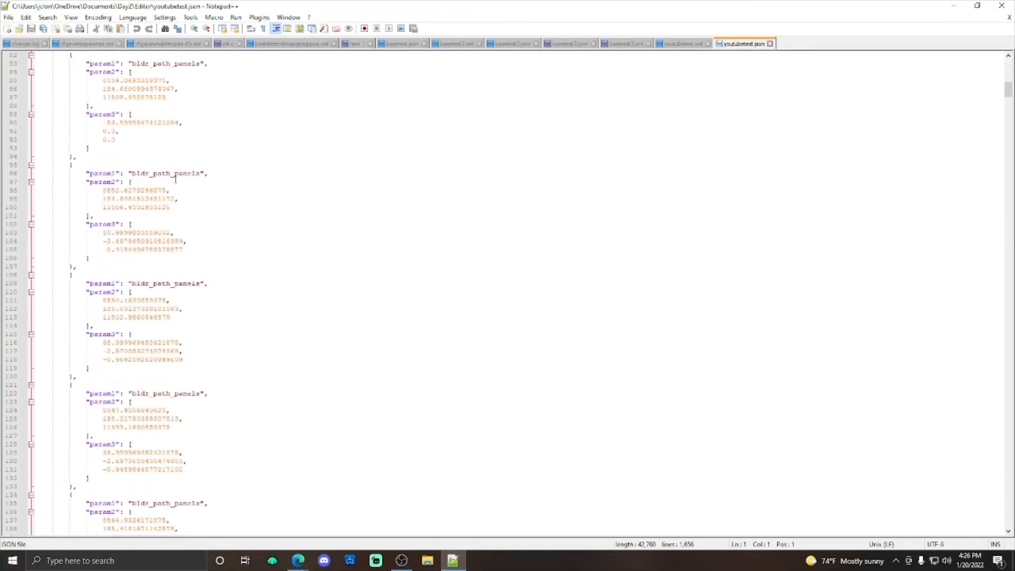
{"action": "scroll", "coordinate": [180, 177], "scroll_direction": "down", "scroll_amount": 14}
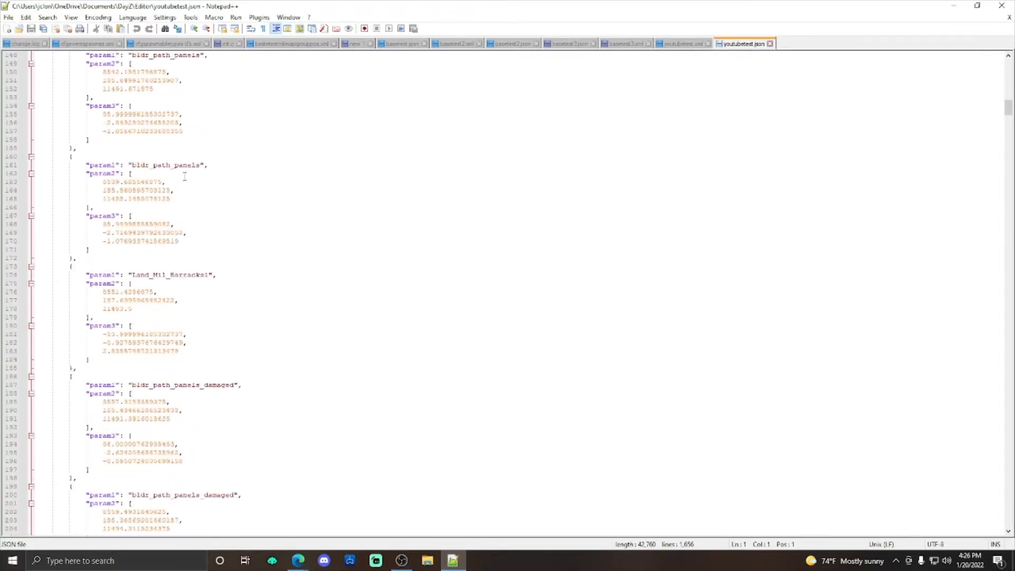
{"action": "scroll", "coordinate": [185, 176], "scroll_direction": "up", "scroll_amount": 20}
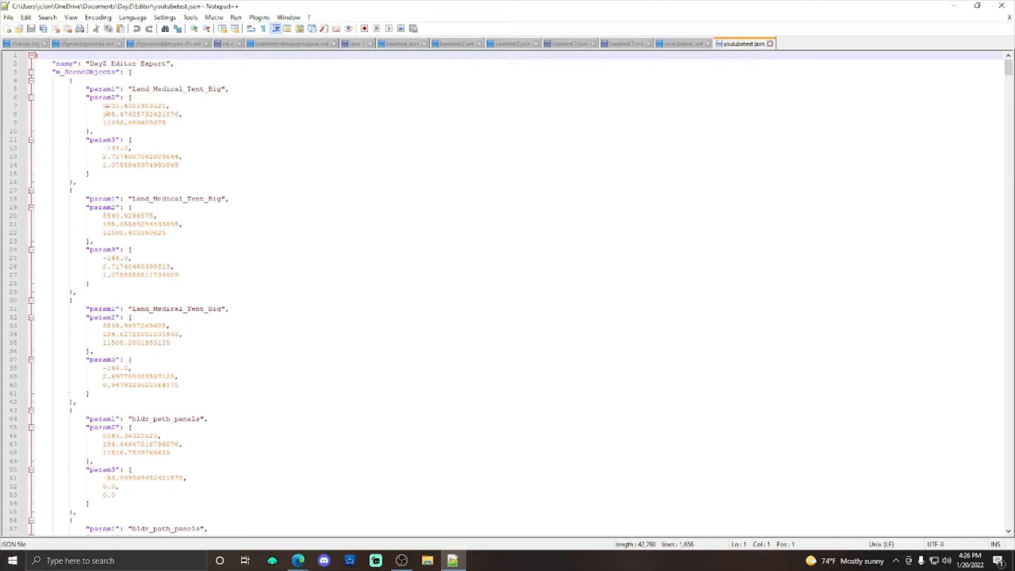
Step: Switch to the DayZ:Object Spawner wiki page in the browser and review the custom spawn list instructions and JSON template
{"action": "mouse_move", "coordinate": [298, 560]}
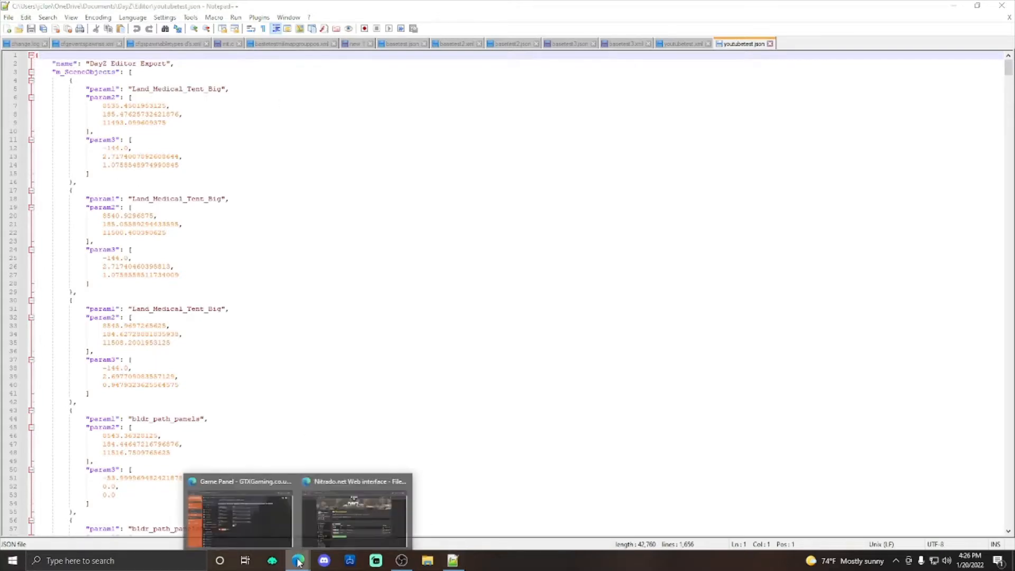
{"action": "left_click", "coordinate": [343, 509]}
{"action": "left_click", "coordinate": [217, 9]}
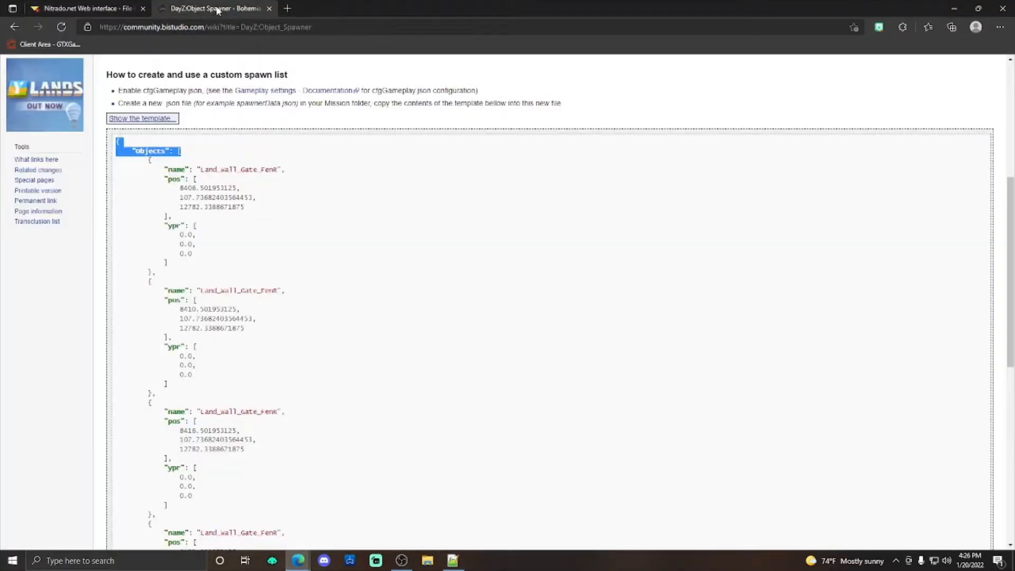
{"action": "left_click", "coordinate": [318, 197]}
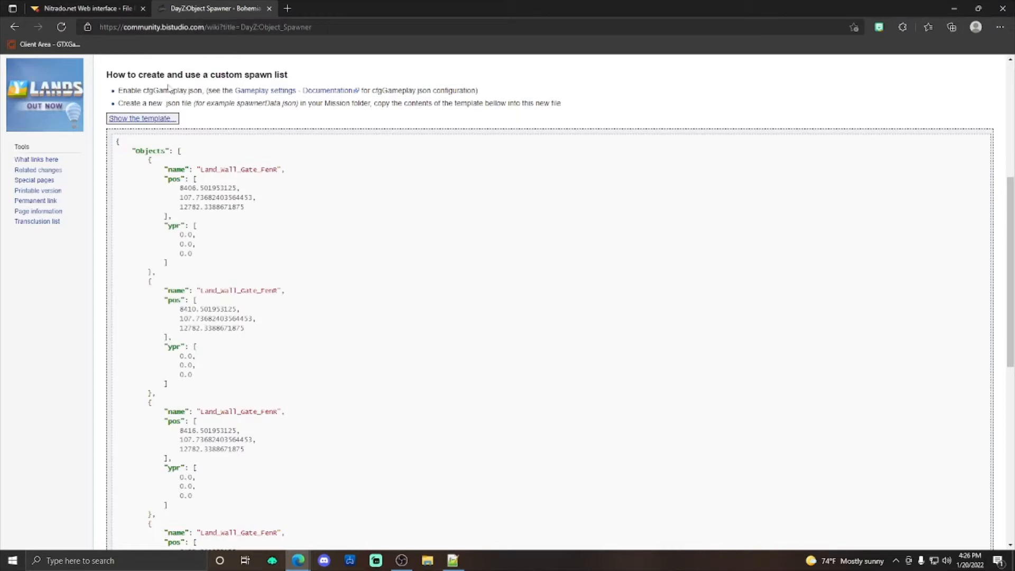
{"action": "scroll", "coordinate": [333, 172], "scroll_direction": "down", "scroll_amount": 10}
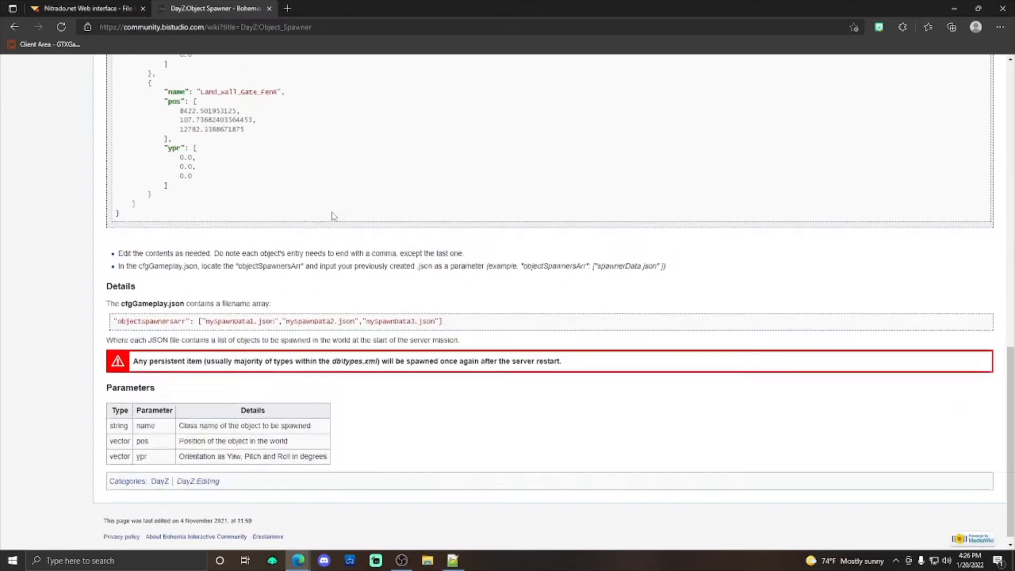
{"action": "scroll", "coordinate": [268, 351], "scroll_direction": "up", "scroll_amount": 12}
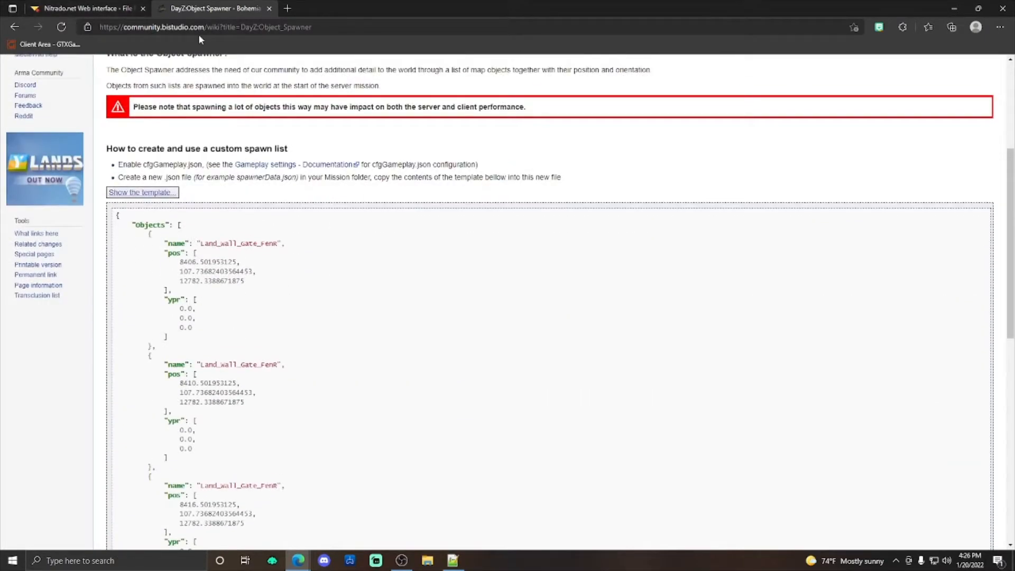
{"action": "scroll", "coordinate": [207, 115], "scroll_direction": "up", "scroll_amount": 5}
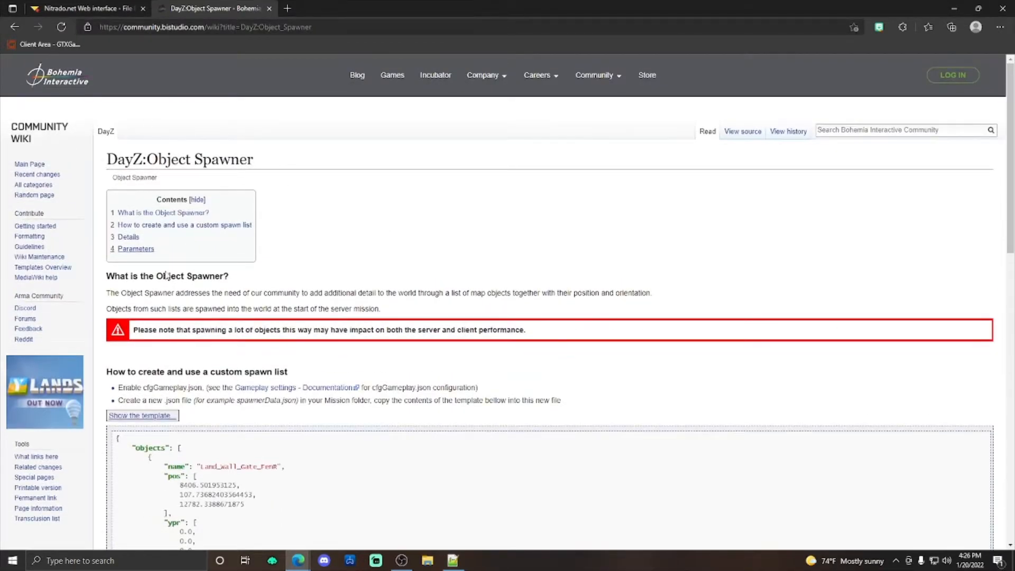
{"action": "scroll", "coordinate": [168, 274], "scroll_direction": "down", "scroll_amount": 5}
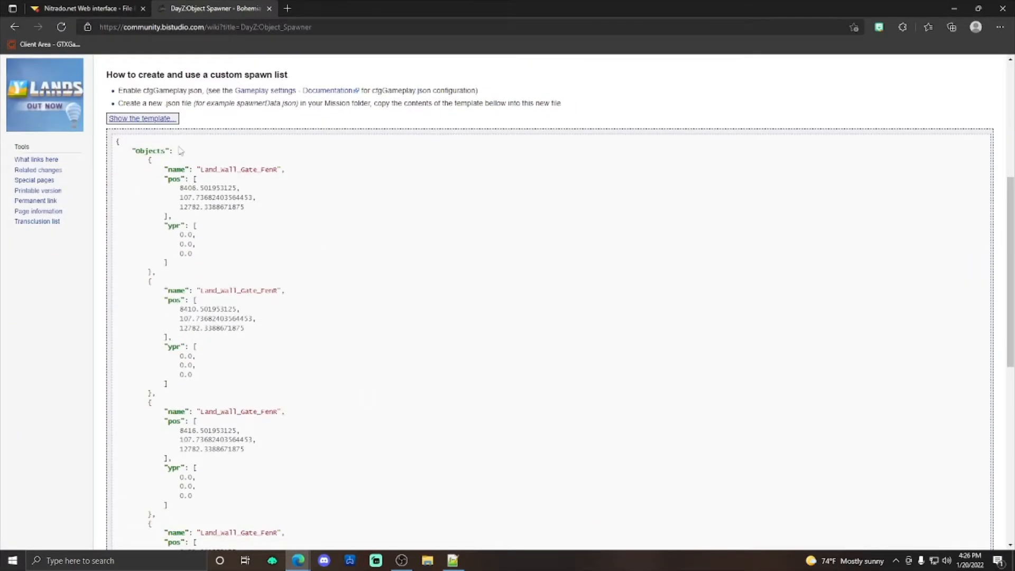
{"action": "scroll", "coordinate": [216, 166], "scroll_direction": "down", "scroll_amount": 4}
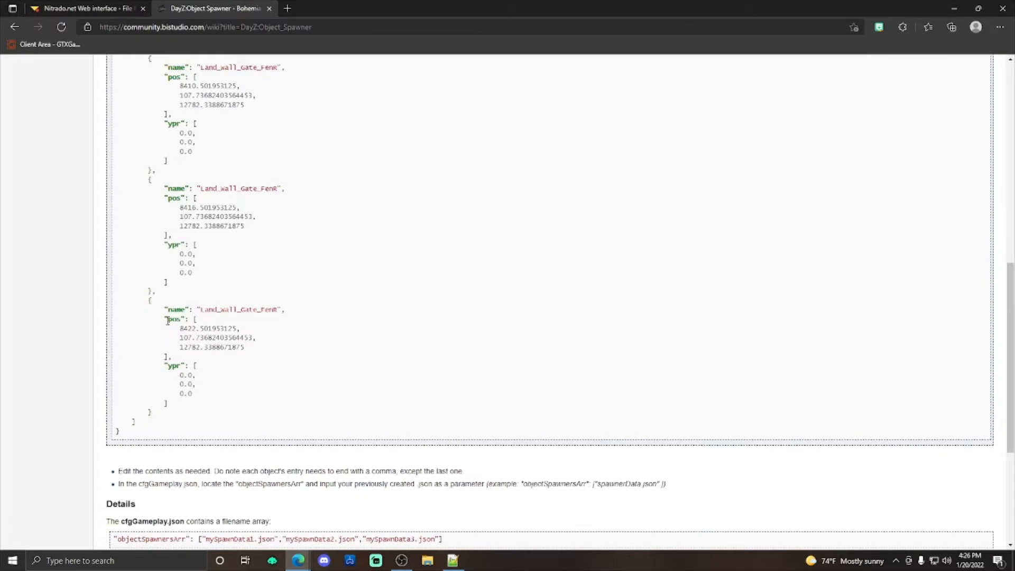
{"action": "scroll", "coordinate": [263, 321], "scroll_direction": "up", "scroll_amount": 9}
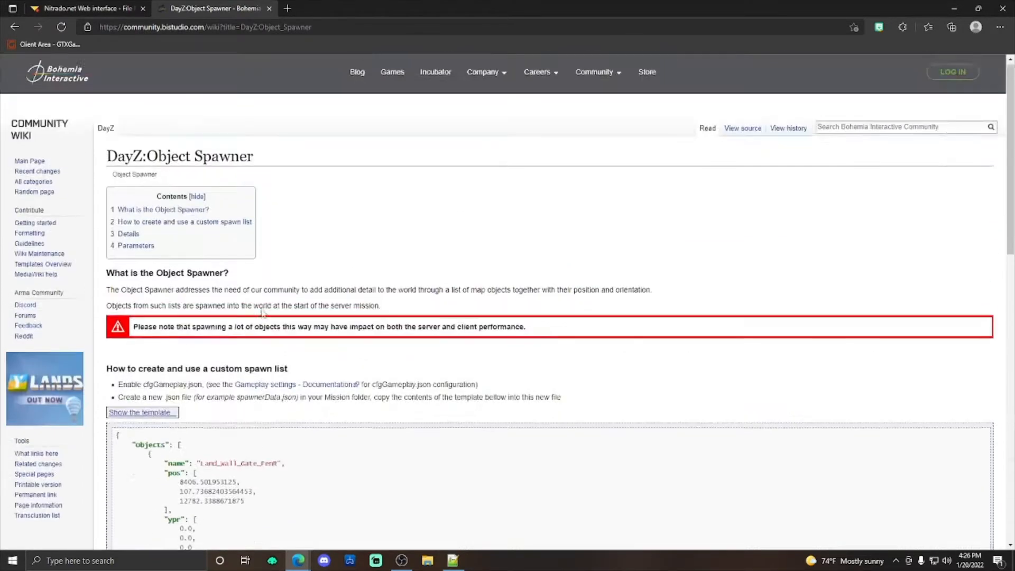
{"action": "scroll", "coordinate": [189, 305], "scroll_direction": "down", "scroll_amount": 3}
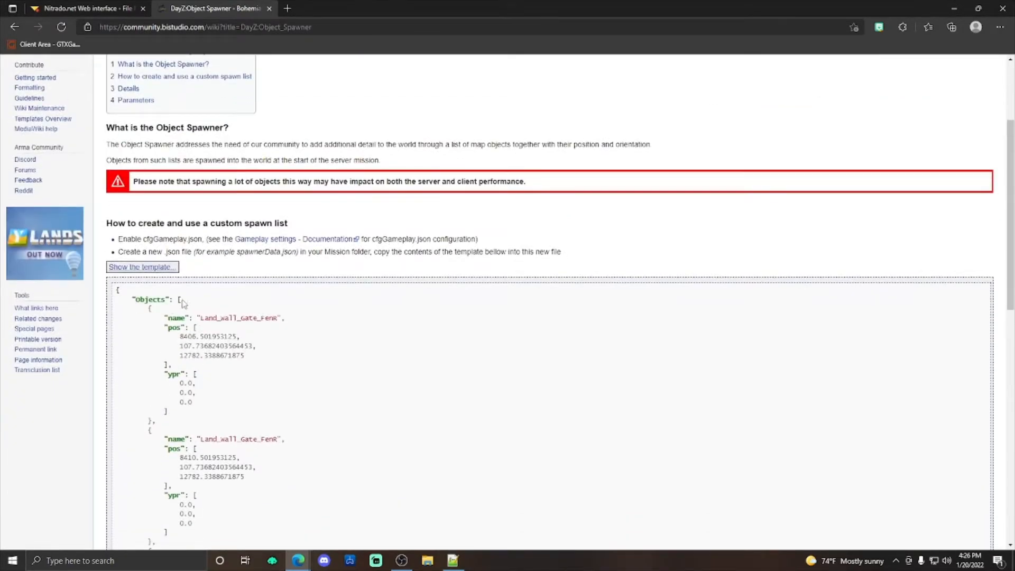
Step: Copy the opening brace and the "Objects": [ line from the start of the wiki's JSON template
{"action": "left_click_drag", "start_coordinate": [182, 302], "coordinate": [117, 289]}
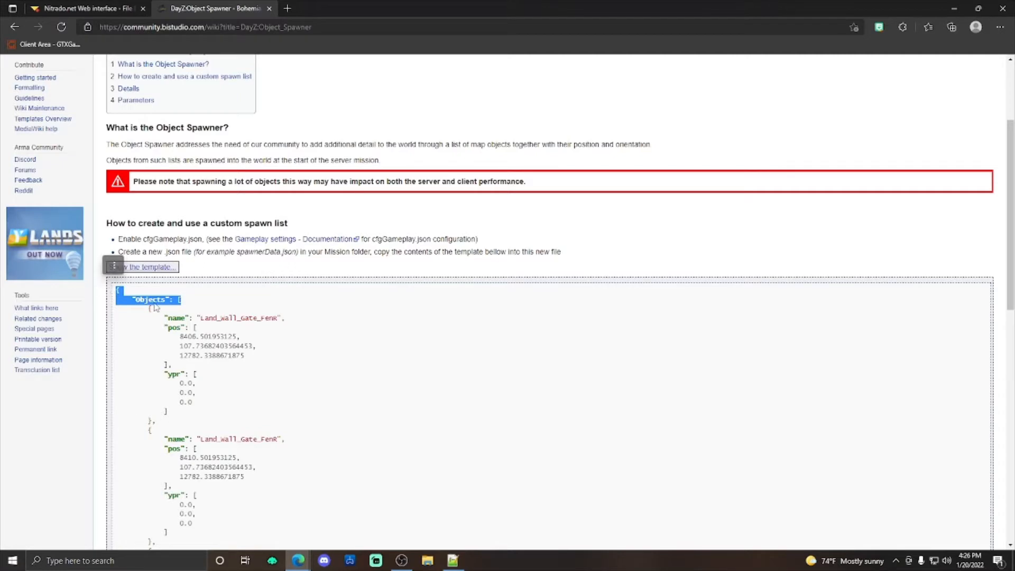
{"action": "right_click", "coordinate": [154, 306]}
{"action": "left_click", "coordinate": [195, 62]}
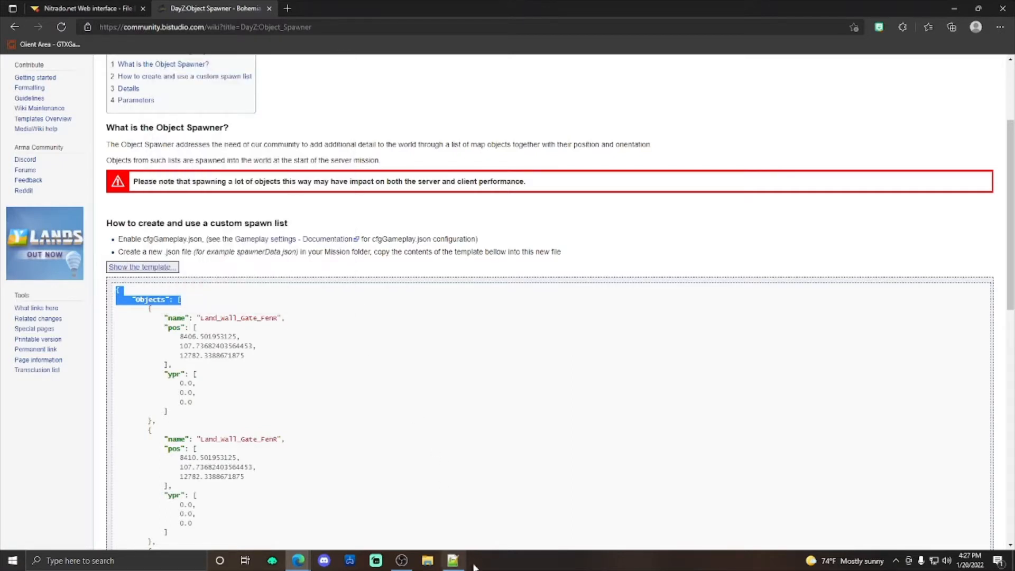
Step: Switch to Notepad++ and replace the first three lines of youtubetest.json, through "m_SceneObjects": [, with the copied template opening
{"action": "left_click", "coordinate": [453, 562]}
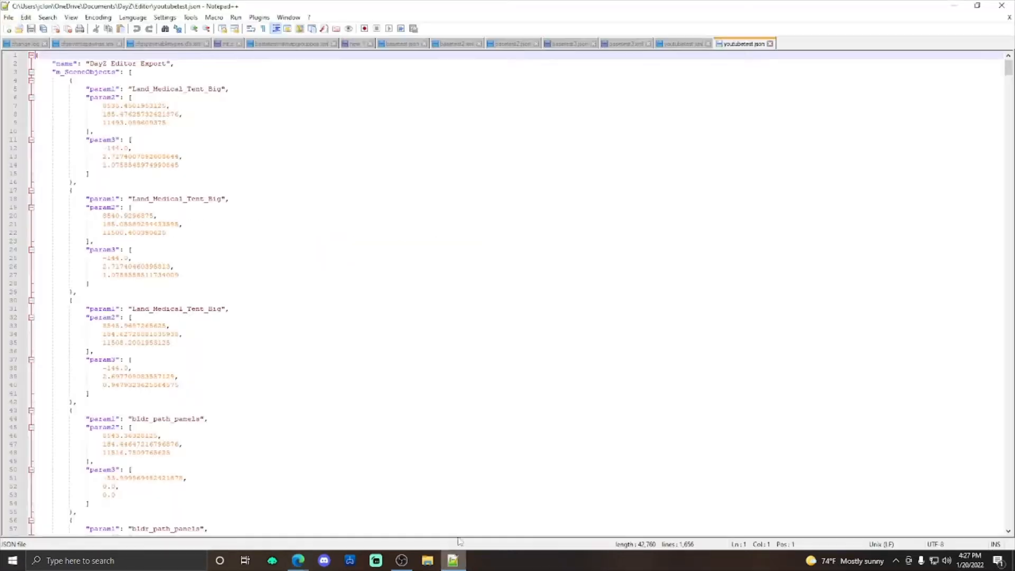
{"action": "left_click_drag", "start_coordinate": [133, 75], "coordinate": [47, 56]}
{"action": "right_click", "coordinate": [90, 68]}
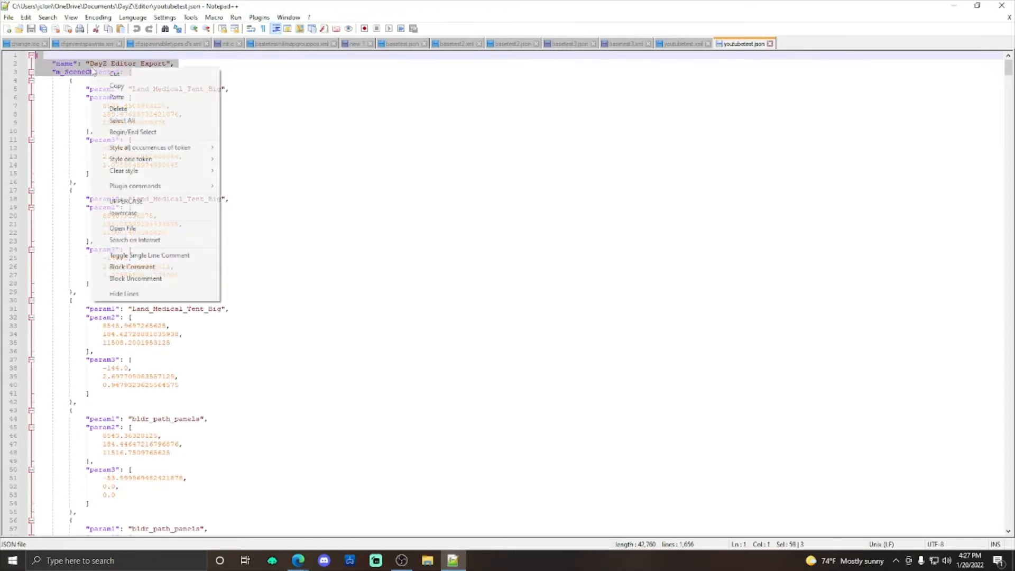
{"action": "left_click", "coordinate": [140, 96]}
{"action": "left_click", "coordinate": [387, 200]}
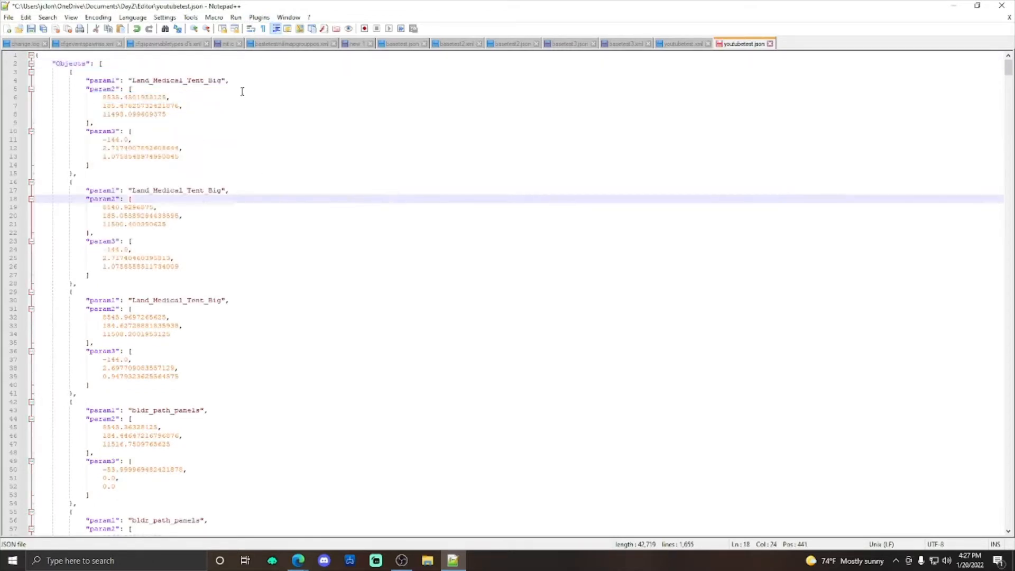
Step: Compare the param1, param2 and param3 keys of the first JSON object with the keys in the browser's Object Spawner template
{"action": "left_click", "coordinate": [112, 89]}
{"action": "left_click", "coordinate": [111, 80]}
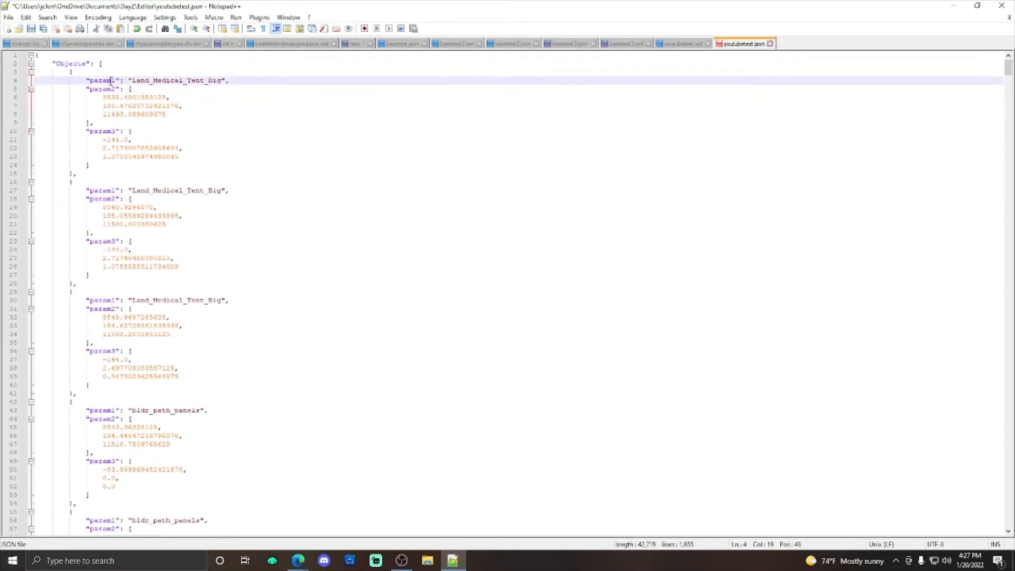
{"action": "left_click", "coordinate": [113, 130]}
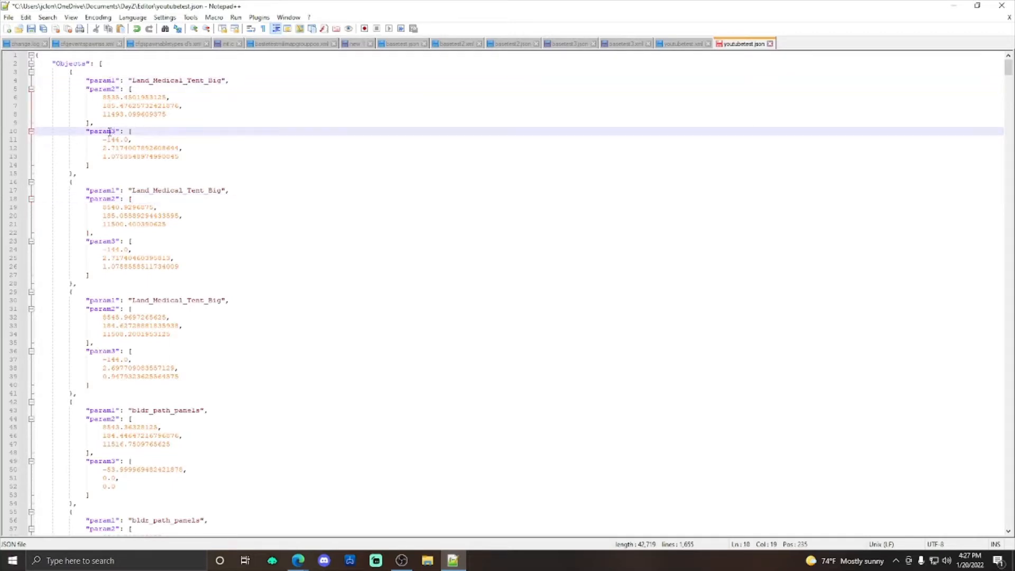
{"action": "mouse_move", "coordinate": [298, 561]}
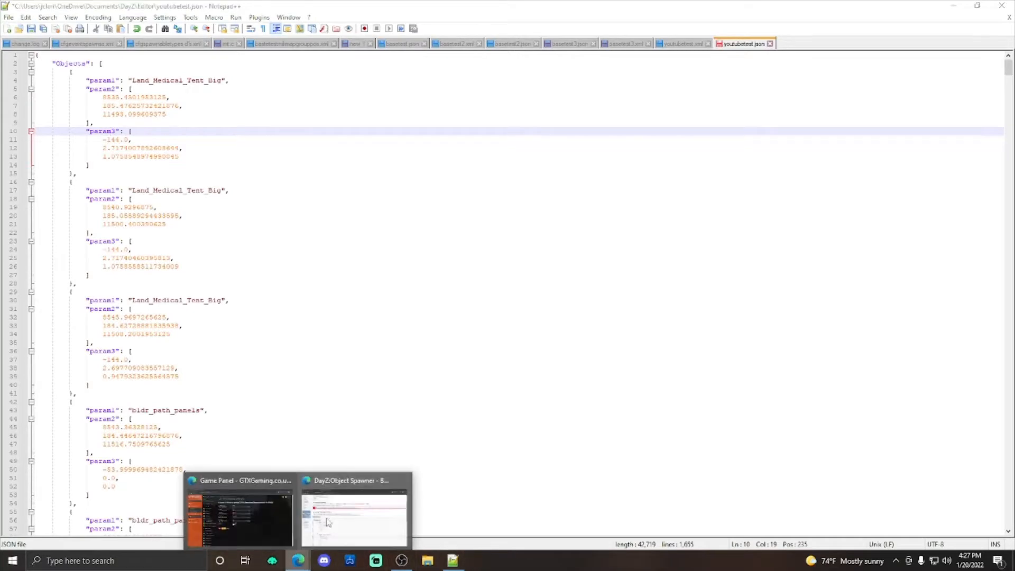
{"action": "left_click", "coordinate": [352, 505]}
{"action": "scroll", "coordinate": [139, 193], "scroll_direction": "up", "scroll_amount": 3}
{"action": "scroll", "coordinate": [151, 207], "scroll_direction": "down", "scroll_amount": 3}
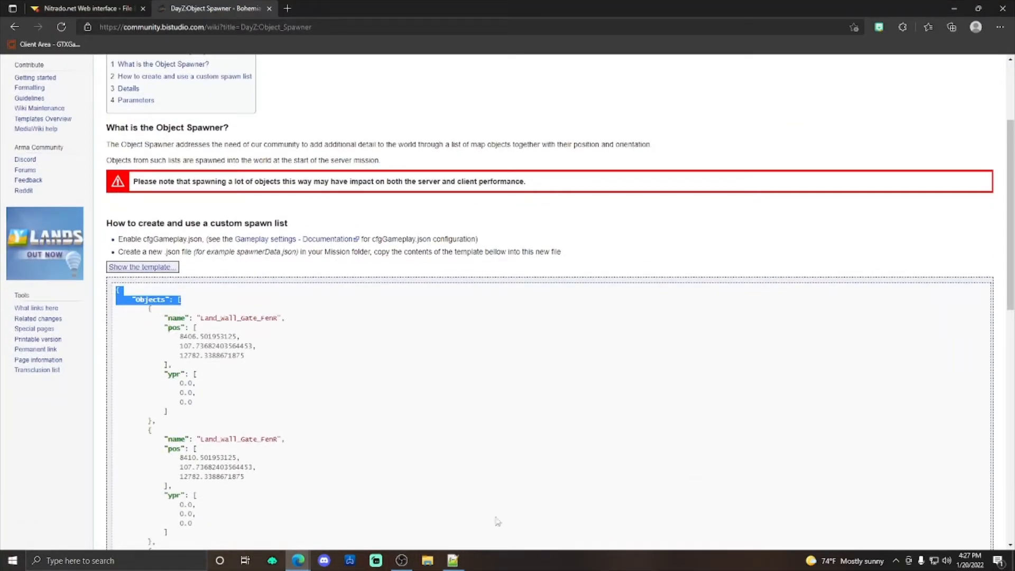
Step: Switch back to Notepad++ and replace all occurrences of param1 with name in youtubetest.json
{"action": "left_click", "coordinate": [453, 560]}
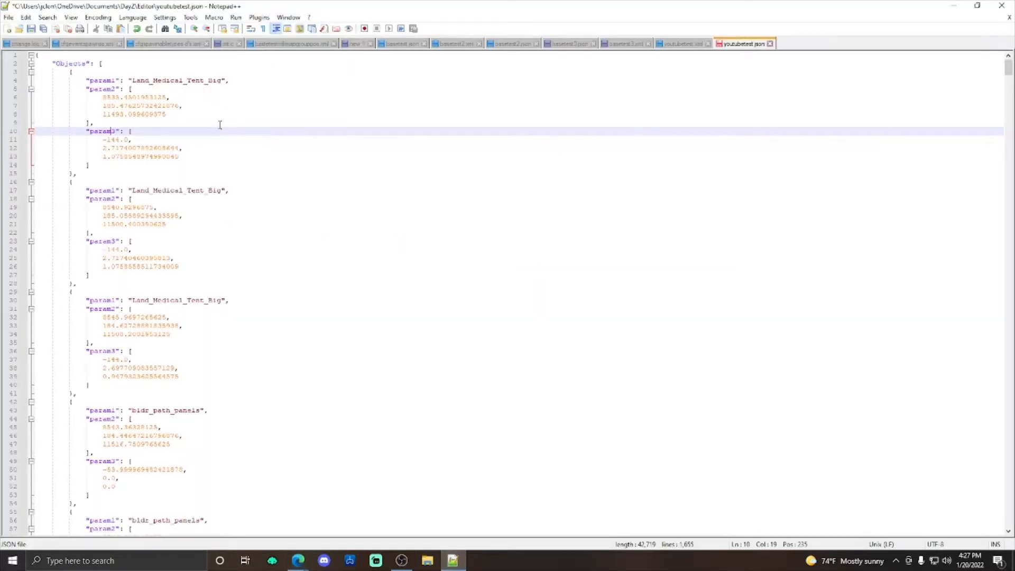
{"action": "left_click", "coordinate": [324, 113]}
{"action": "key", "text": "ctrl+f"}
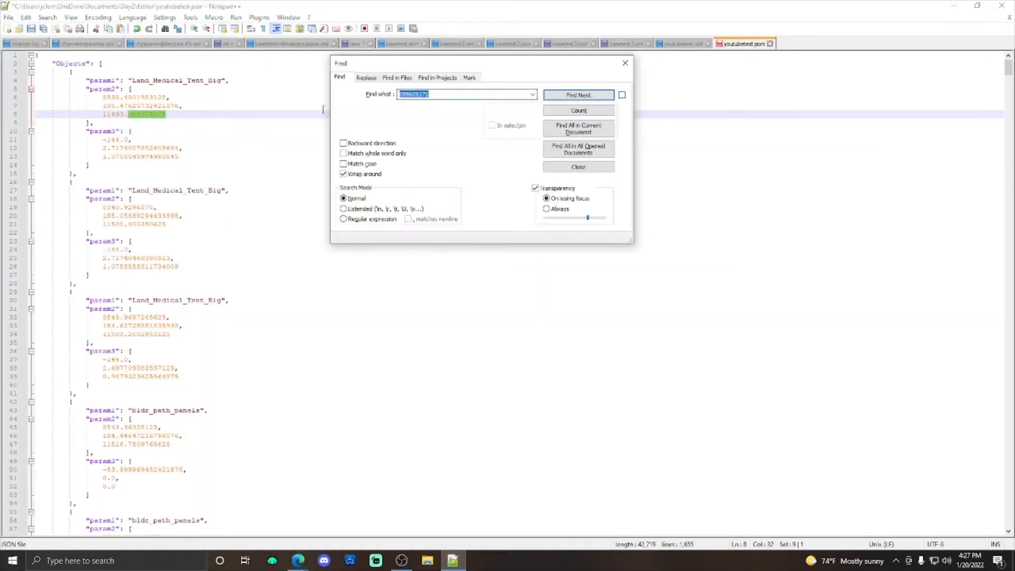
{"action": "left_click", "coordinate": [367, 78]}
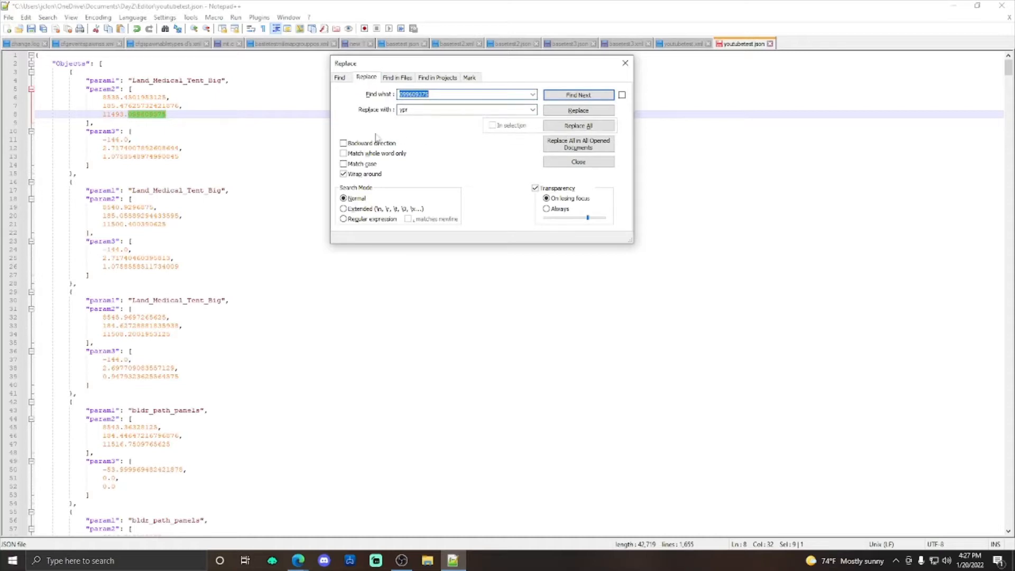
{"action": "left_click", "coordinate": [105, 79]}
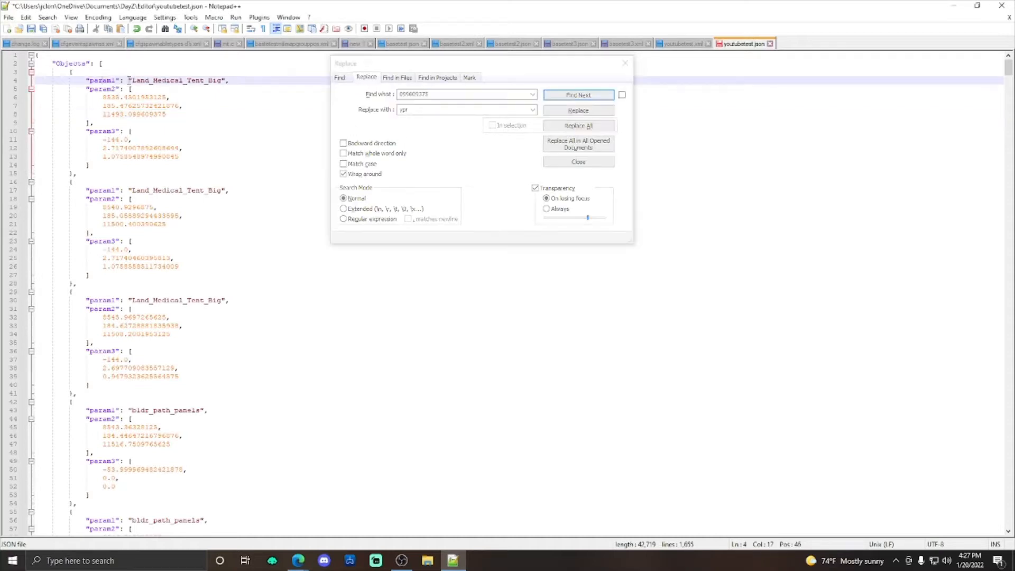
{"action": "left_click", "coordinate": [361, 90]}
{"action": "type", "text": "param1"}
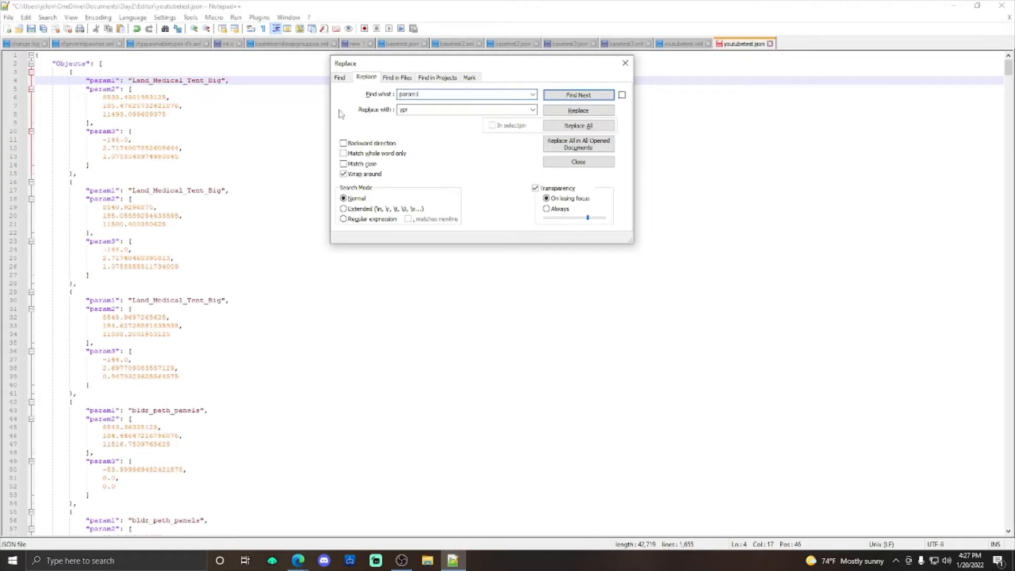
{"action": "double_click", "coordinate": [432, 110]}
{"action": "left_click", "coordinate": [578, 126]}
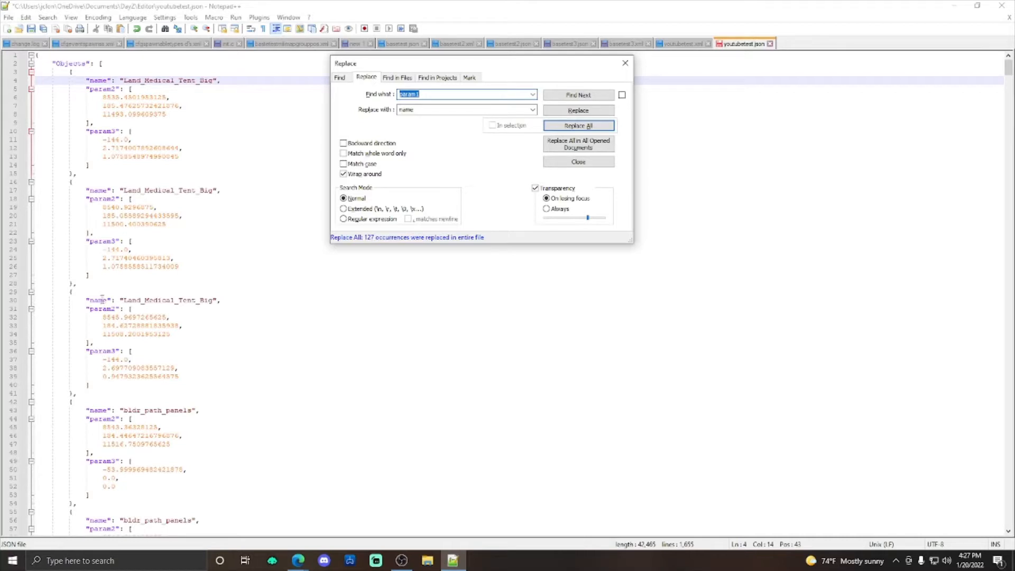
Step: Replace all occurrences of param2 with pos in youtubetest.json
{"action": "left_click", "coordinate": [433, 97]}
{"action": "double_click", "coordinate": [449, 110]}
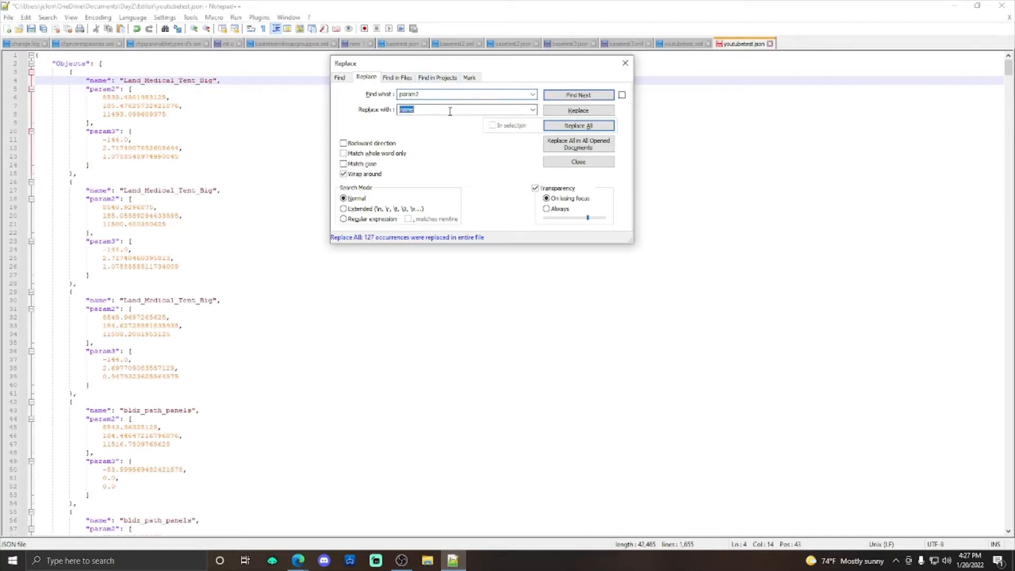
{"action": "type", "text": "pos"}
{"action": "left_click", "coordinate": [574, 127]}
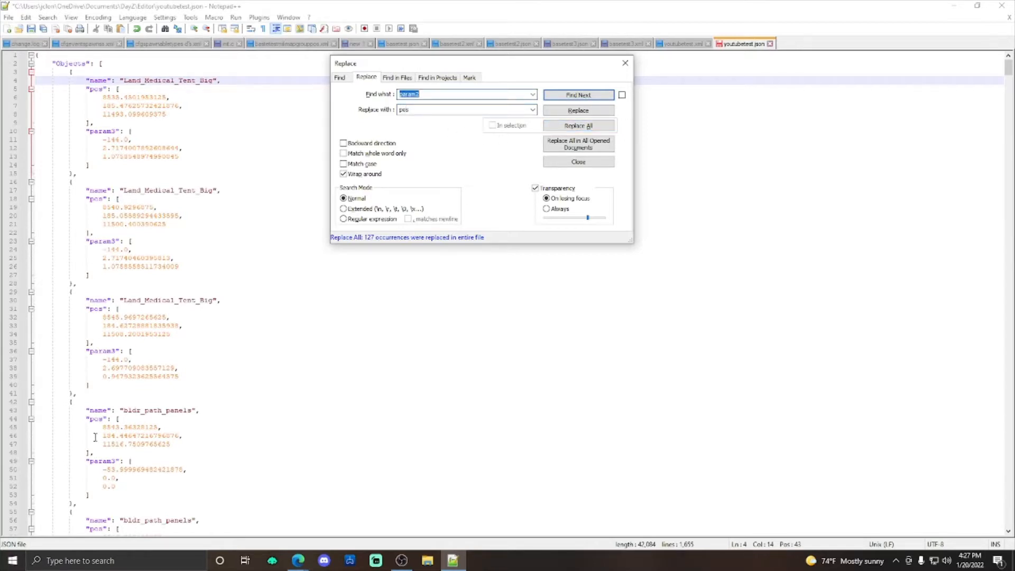
Step: Replace all occurrences of param3 with ypr in youtubetest.json and close the Replace dialog
{"action": "left_click", "coordinate": [435, 95]}
{"action": "double_click", "coordinate": [424, 111]}
{"action": "left_click", "coordinate": [578, 126]}
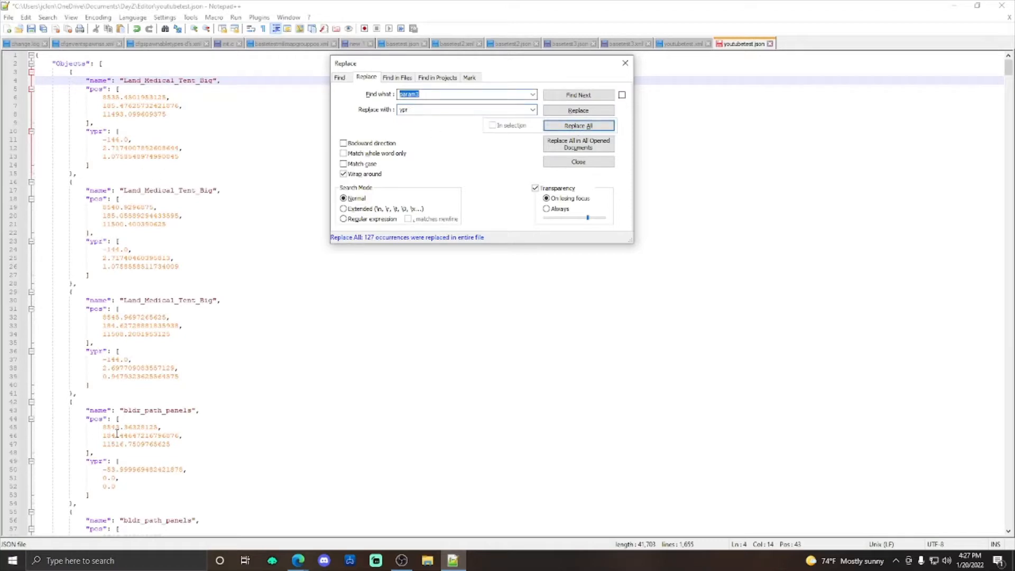
{"action": "left_click", "coordinate": [625, 63]}
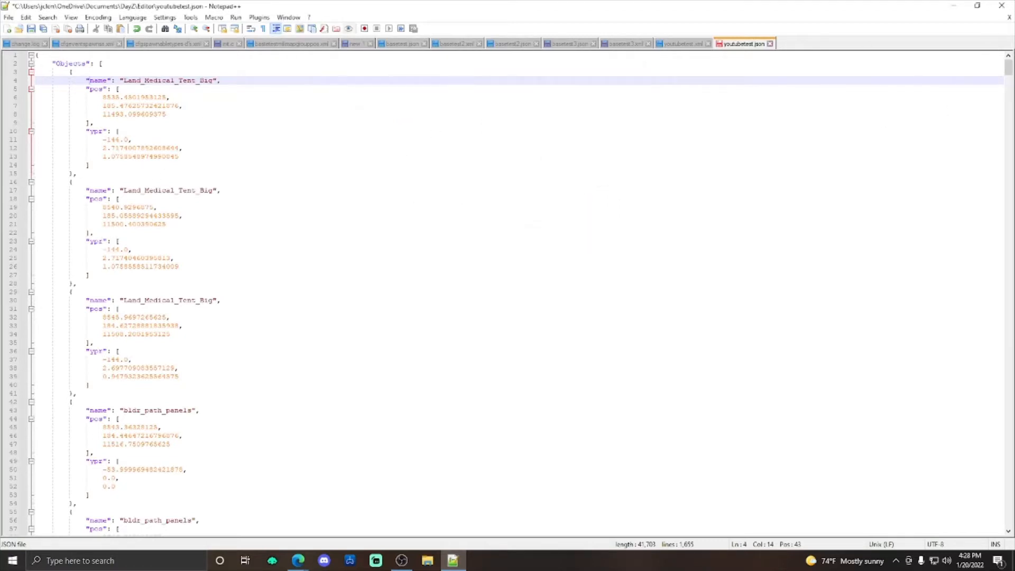
Step: Save the converted youtubetest.json to the Desktop, replacing the existing file of that name
{"action": "left_click", "coordinate": [9, 17]}
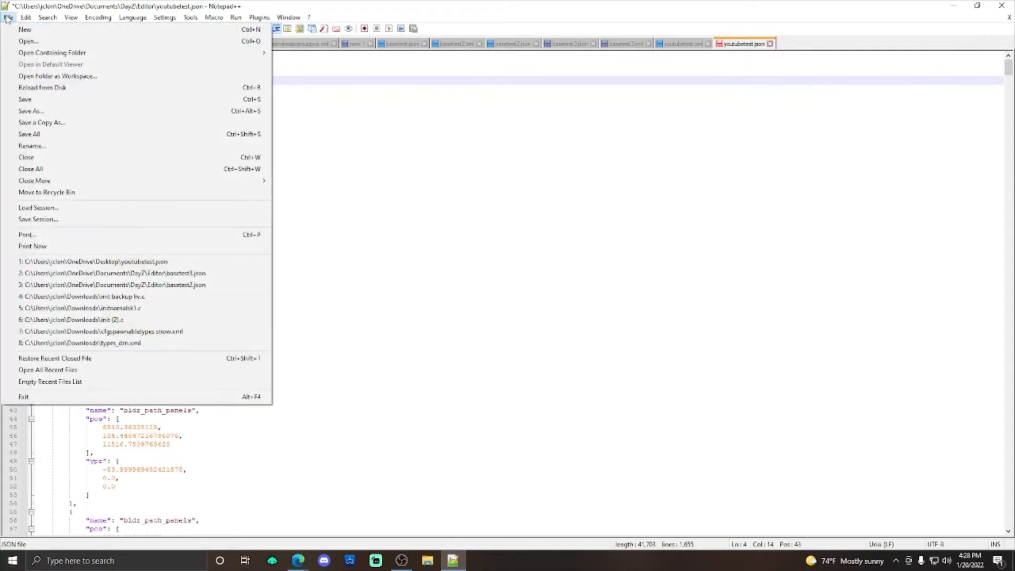
{"action": "left_click", "coordinate": [72, 112]}
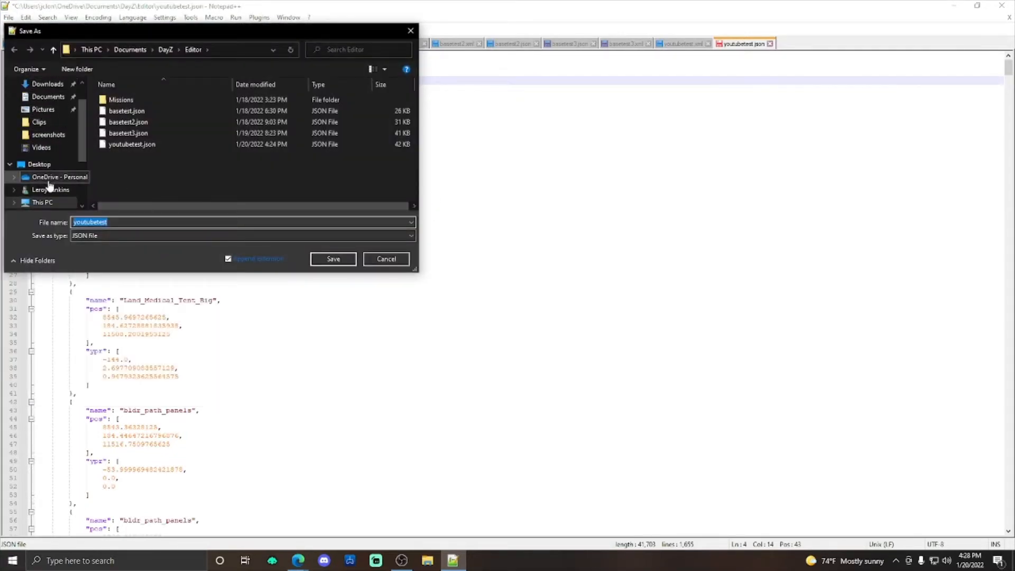
{"action": "scroll", "coordinate": [47, 151], "scroll_direction": "up", "scroll_amount": 3}
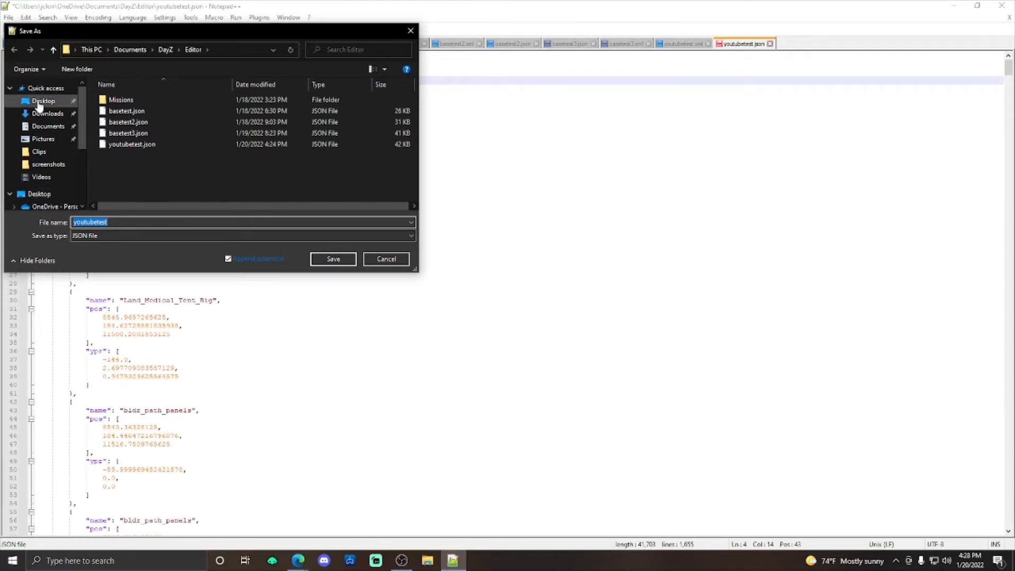
{"action": "left_click", "coordinate": [44, 101]}
{"action": "left_click", "coordinate": [333, 258]}
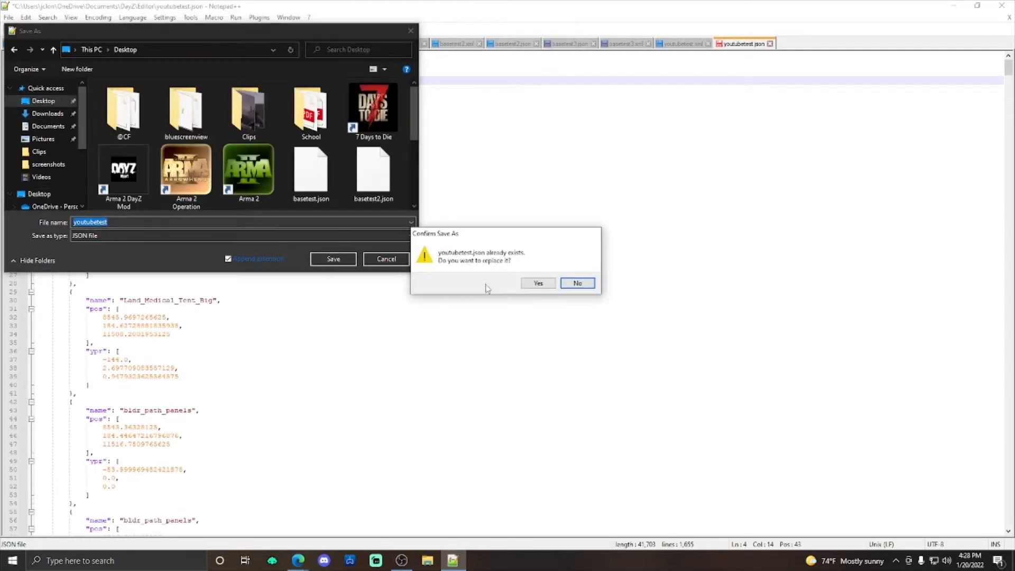
{"action": "left_click", "coordinate": [535, 283]}
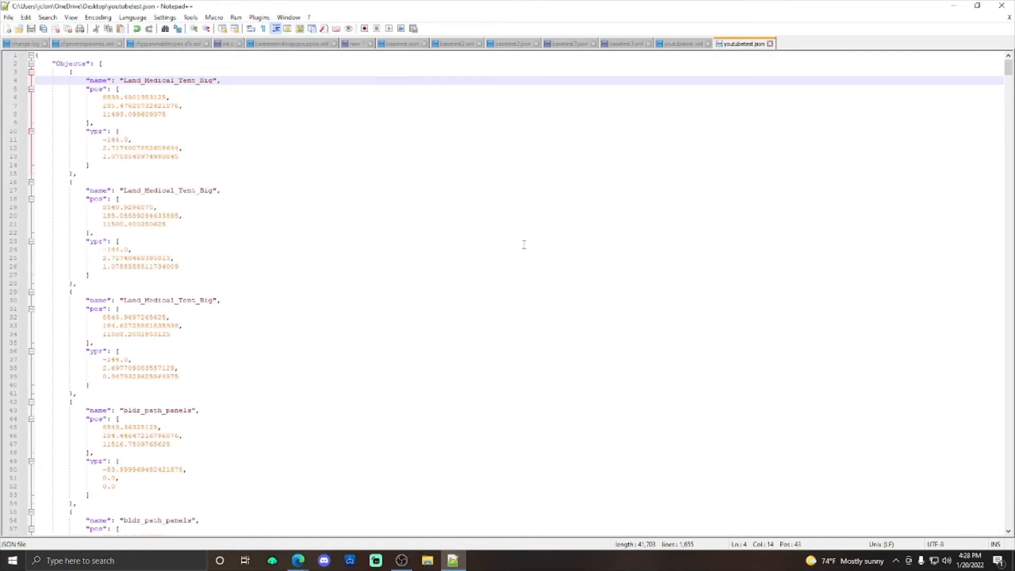
Step: Switch to the Nitrado web interface in the browser and open the server's general settings
{"action": "mouse_move", "coordinate": [299, 560]}
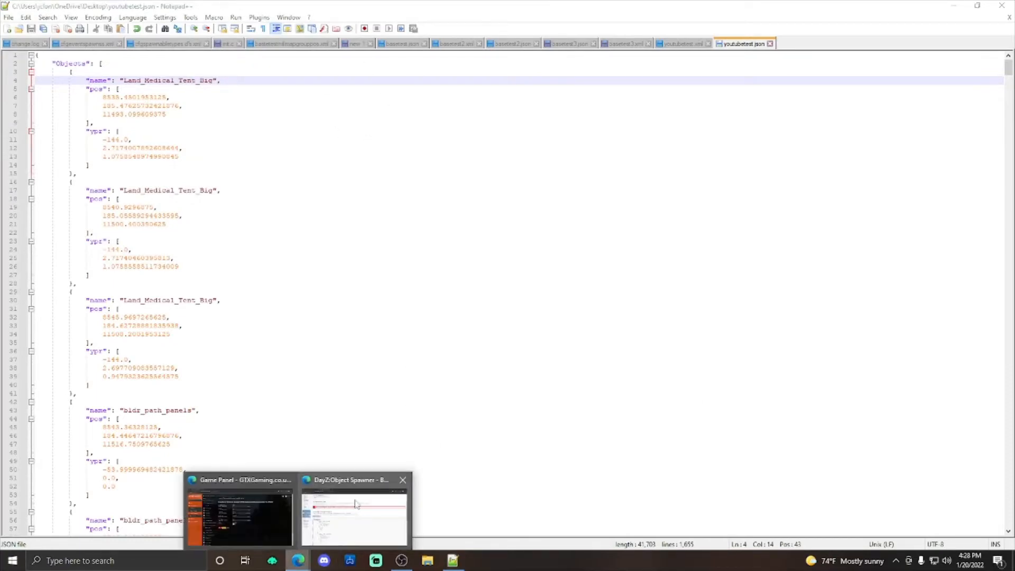
{"action": "left_click", "coordinate": [356, 503]}
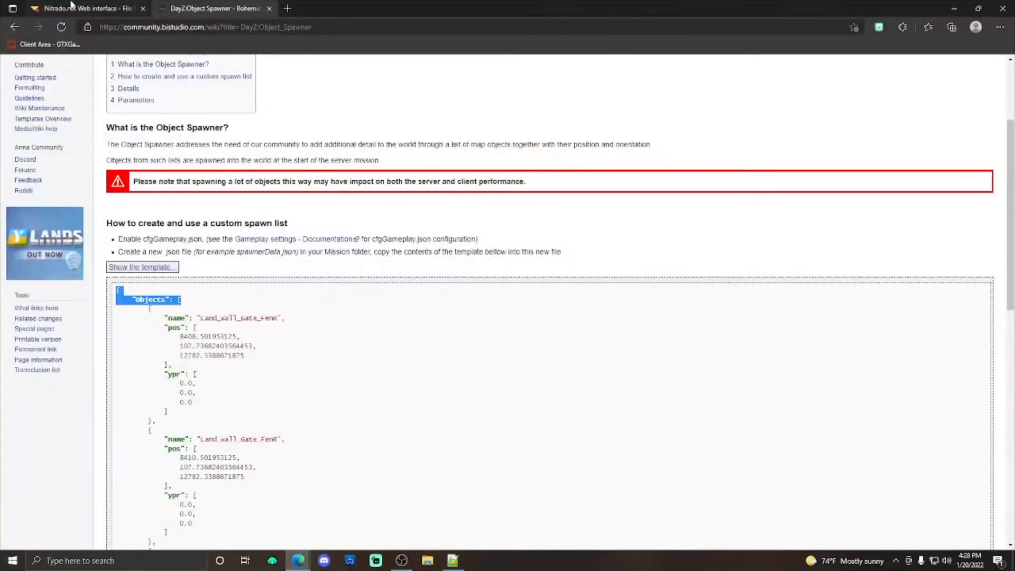
{"action": "left_click", "coordinate": [72, 5]}
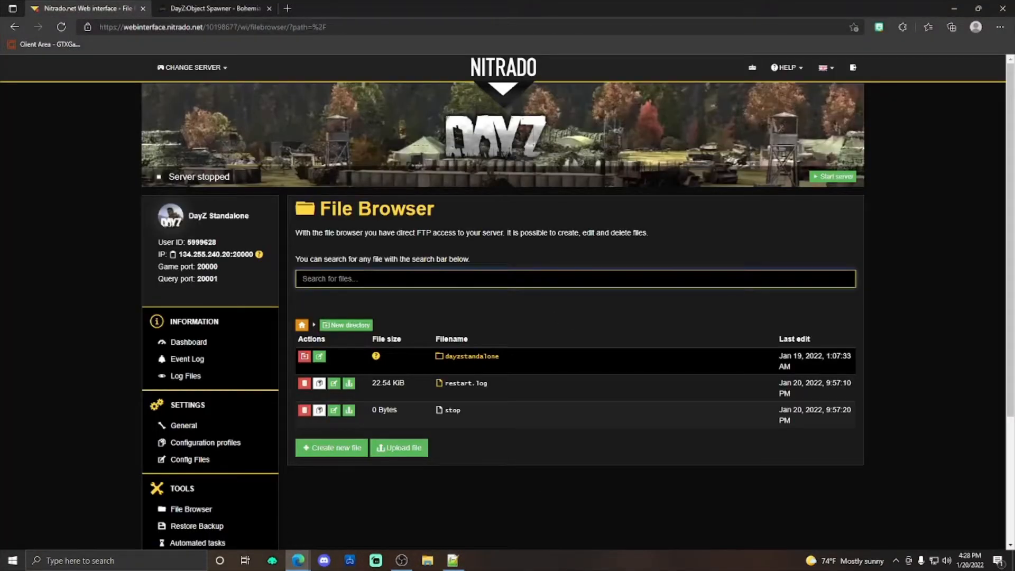
{"action": "scroll", "coordinate": [629, 318], "scroll_direction": "down", "scroll_amount": 3}
{"action": "scroll", "coordinate": [628, 265], "scroll_direction": "up", "scroll_amount": 3}
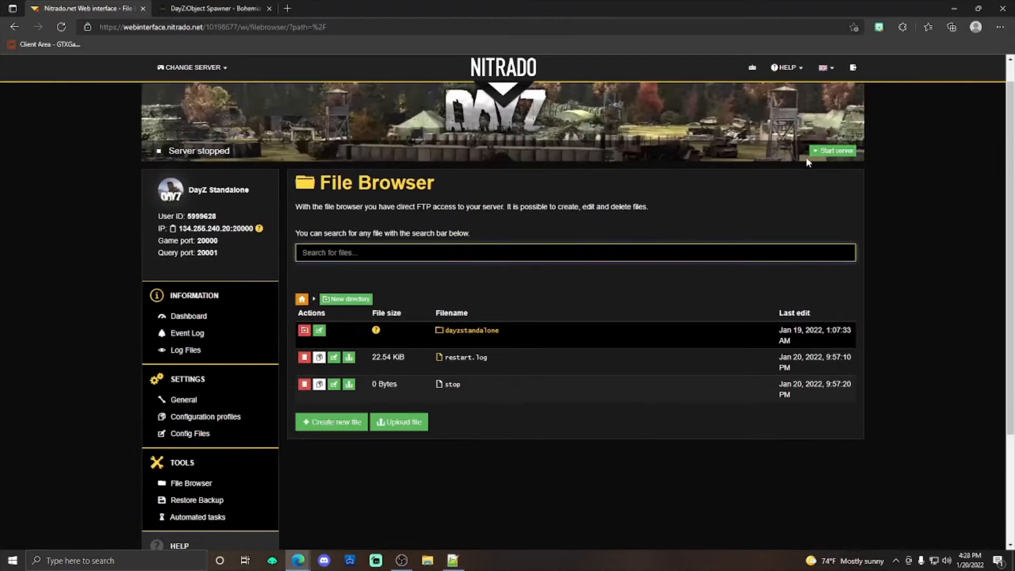
{"action": "scroll", "coordinate": [450, 332], "scroll_direction": "down", "scroll_amount": 2}
{"action": "left_click", "coordinate": [169, 326]}
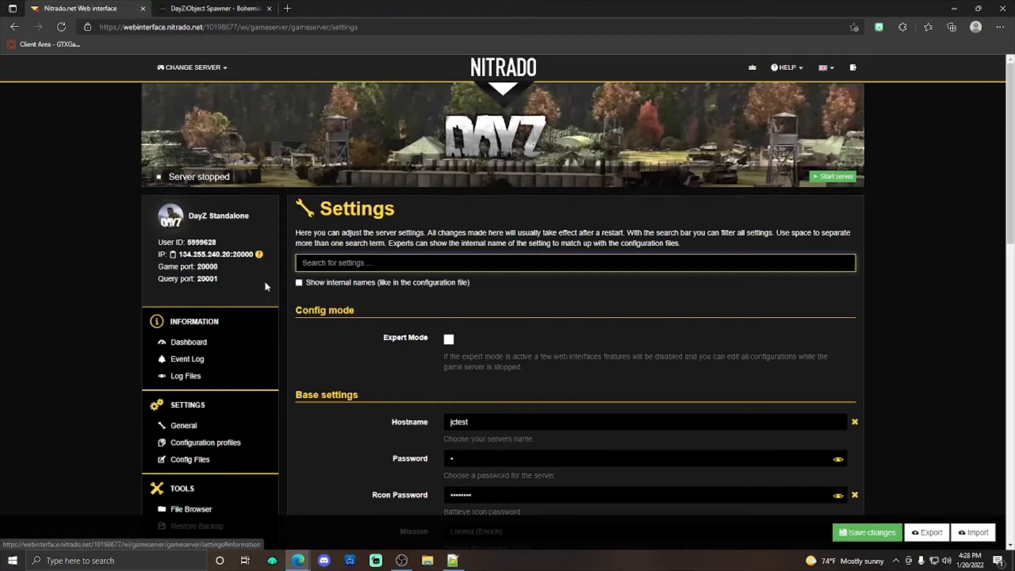
Step: Check the Enable cfggameplay.json option in the server's general settings
{"action": "scroll", "coordinate": [317, 282], "scroll_direction": "down", "scroll_amount": 2}
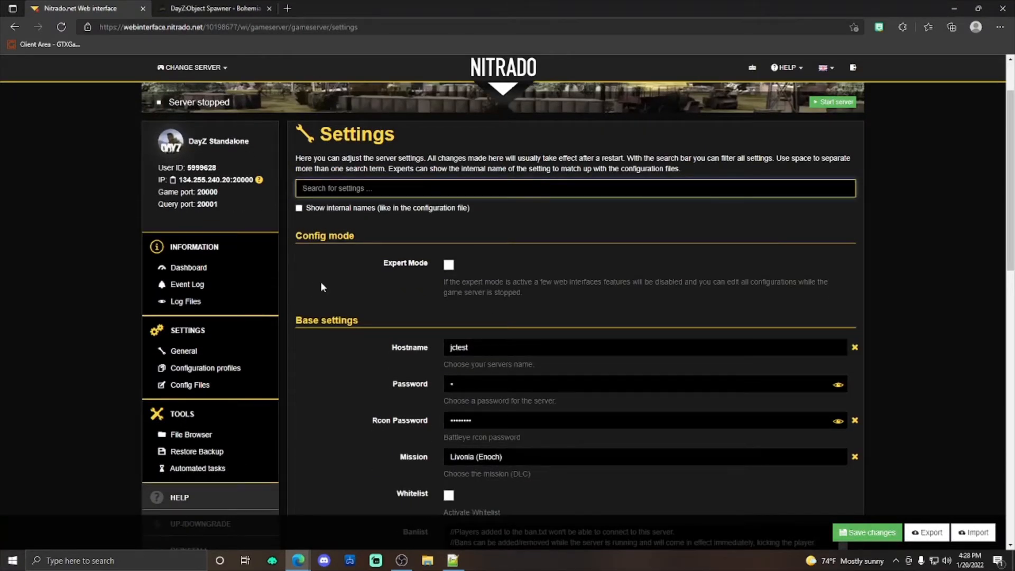
{"action": "scroll", "coordinate": [320, 281], "scroll_direction": "down", "scroll_amount": 15}
{"action": "scroll", "coordinate": [346, 293], "scroll_direction": "up", "scroll_amount": 2}
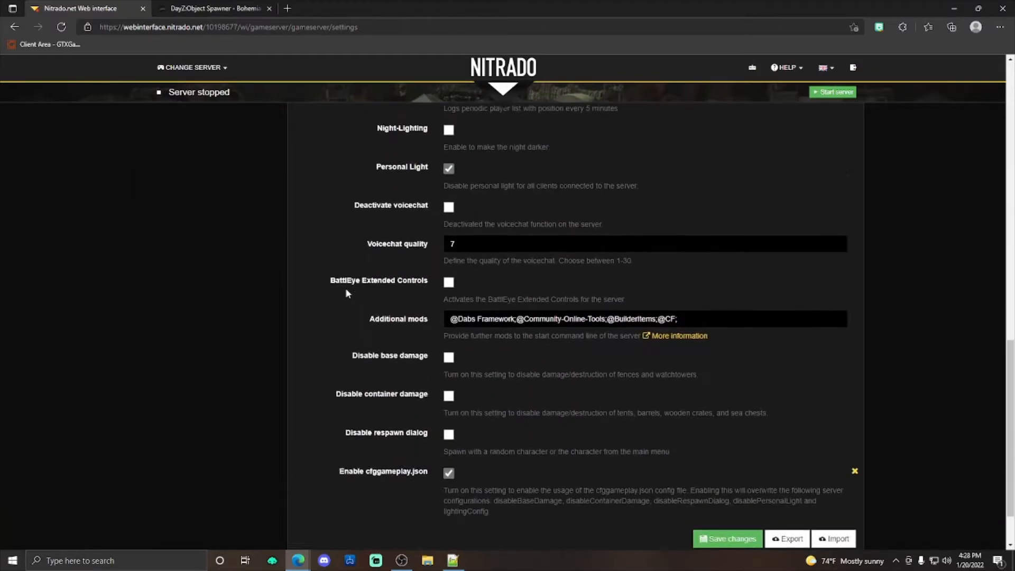
{"action": "scroll", "coordinate": [347, 292], "scroll_direction": "down", "scroll_amount": 2}
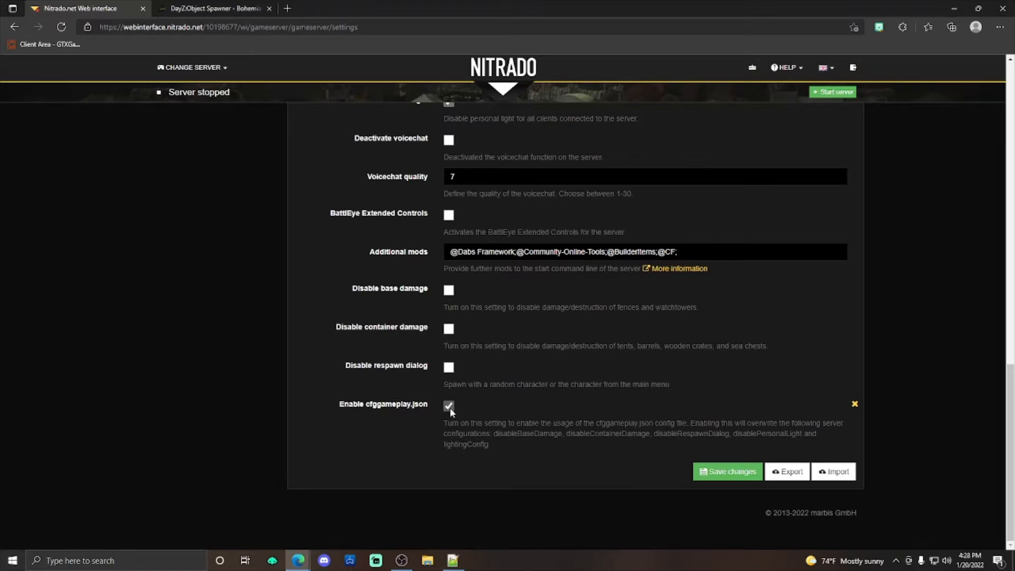
{"action": "scroll", "coordinate": [713, 417], "scroll_direction": "up", "scroll_amount": 4}
{"action": "scroll", "coordinate": [403, 418], "scroll_direction": "down", "scroll_amount": 4}
{"action": "scroll", "coordinate": [403, 418], "scroll_direction": "up", "scroll_amount": 12}
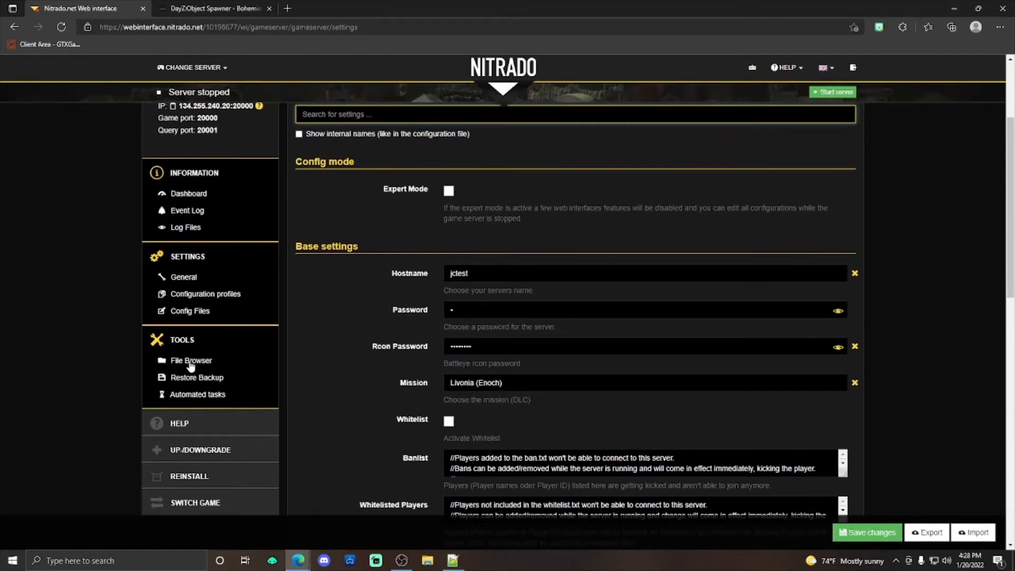
Step: Open the dayzOffline.enoch mission folder inside dayzstandalone/mpmissions in the server's file browser
{"action": "left_click", "coordinate": [190, 361]}
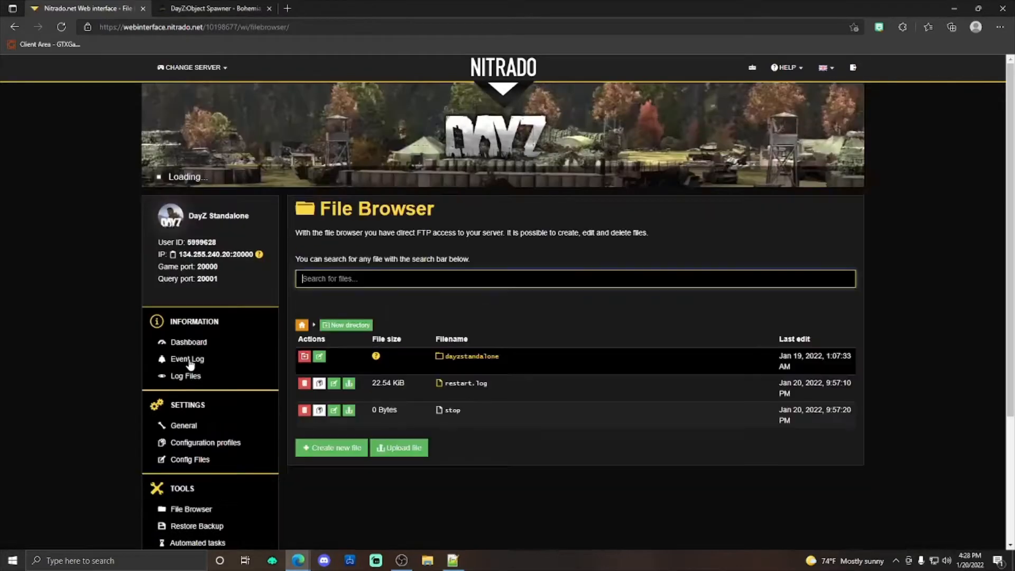
{"action": "left_click", "coordinate": [465, 364]}
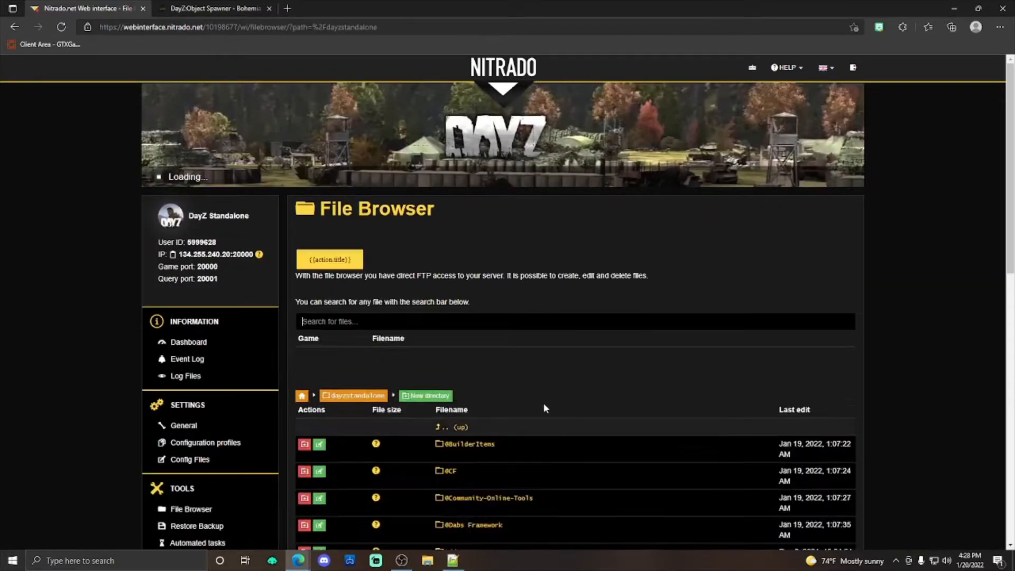
{"action": "scroll", "coordinate": [538, 368], "scroll_direction": "down", "scroll_amount": 1}
{"action": "scroll", "coordinate": [537, 368], "scroll_direction": "down", "scroll_amount": 5}
{"action": "left_click", "coordinate": [465, 428]}
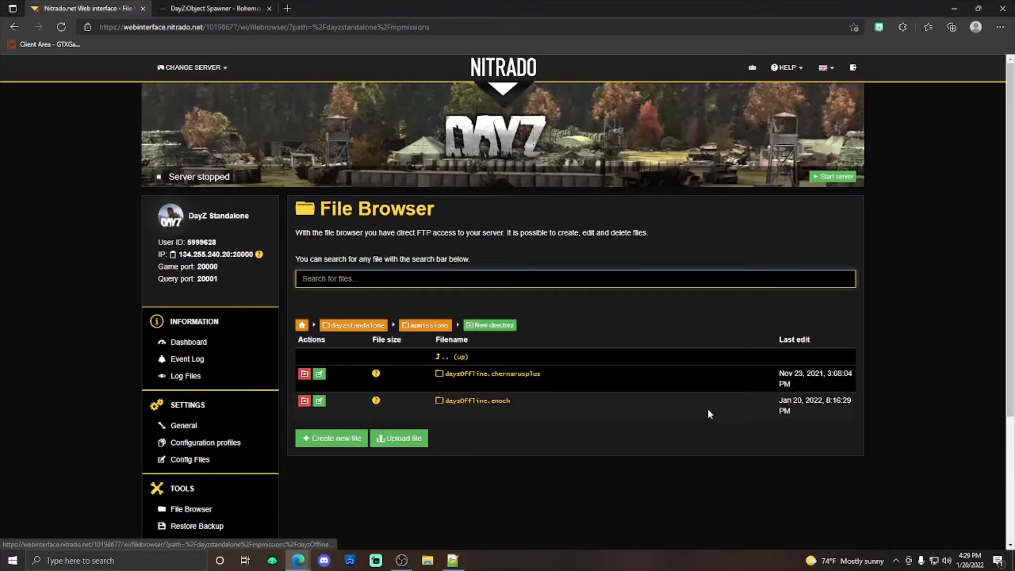
{"action": "left_click", "coordinate": [481, 403]}
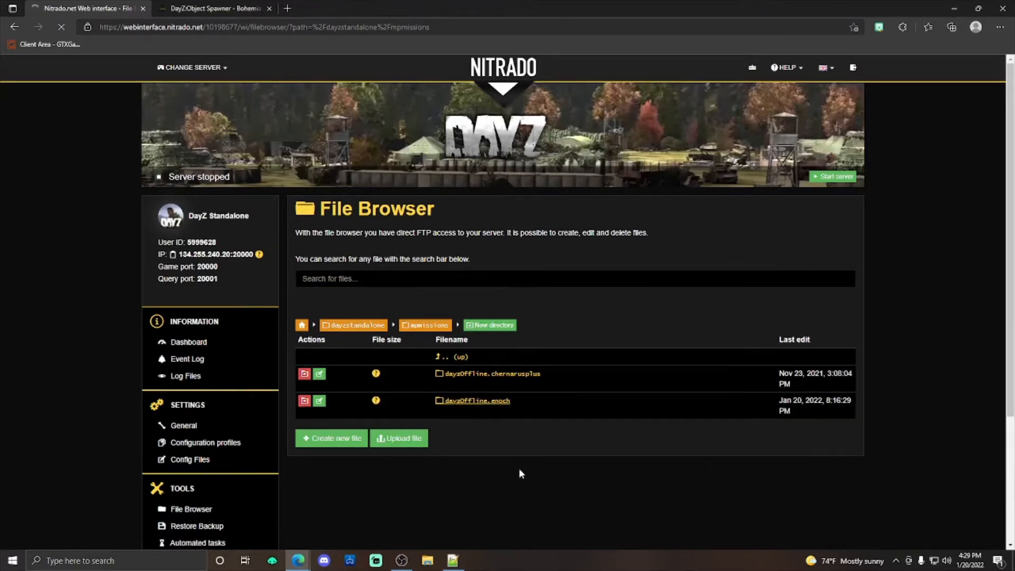
Step: Delete the last file listed in the dayzOffline.enoch folder and confirm the deletion
{"action": "scroll", "coordinate": [530, 370], "scroll_direction": "down", "scroll_amount": 4}
{"action": "scroll", "coordinate": [533, 274], "scroll_direction": "down", "scroll_amount": 7}
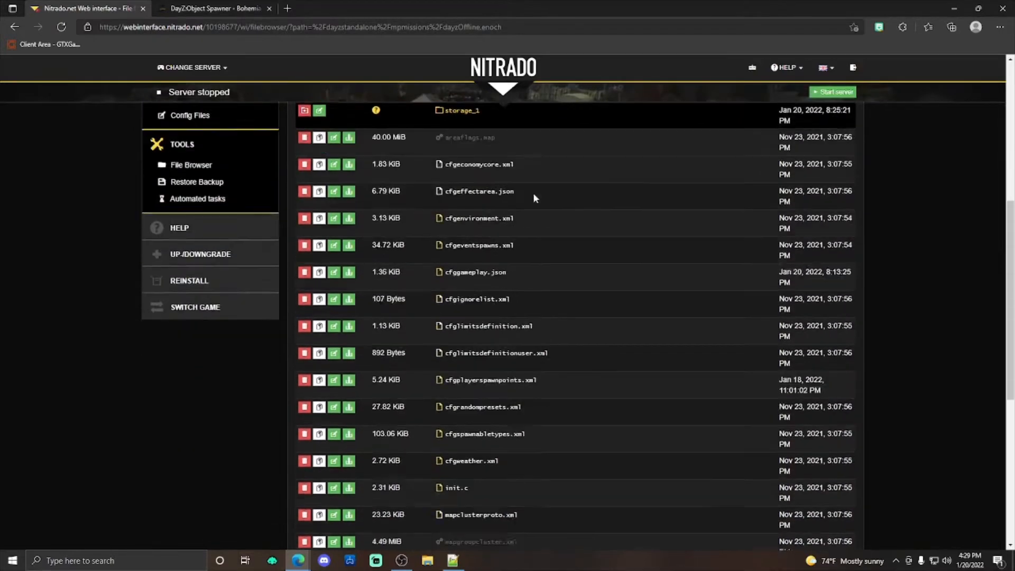
{"action": "left_click", "coordinate": [304, 459]}
{"action": "left_click", "coordinate": [642, 157]}
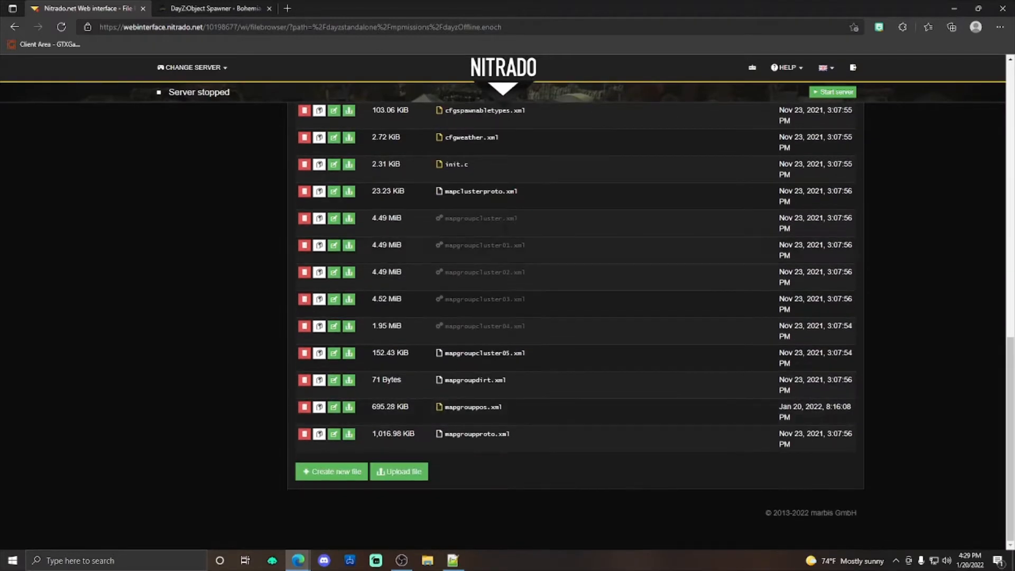
Step: Upload youtubetest.json from the Desktop to the dayzOffline.enoch folder
{"action": "left_click", "coordinate": [399, 471]}
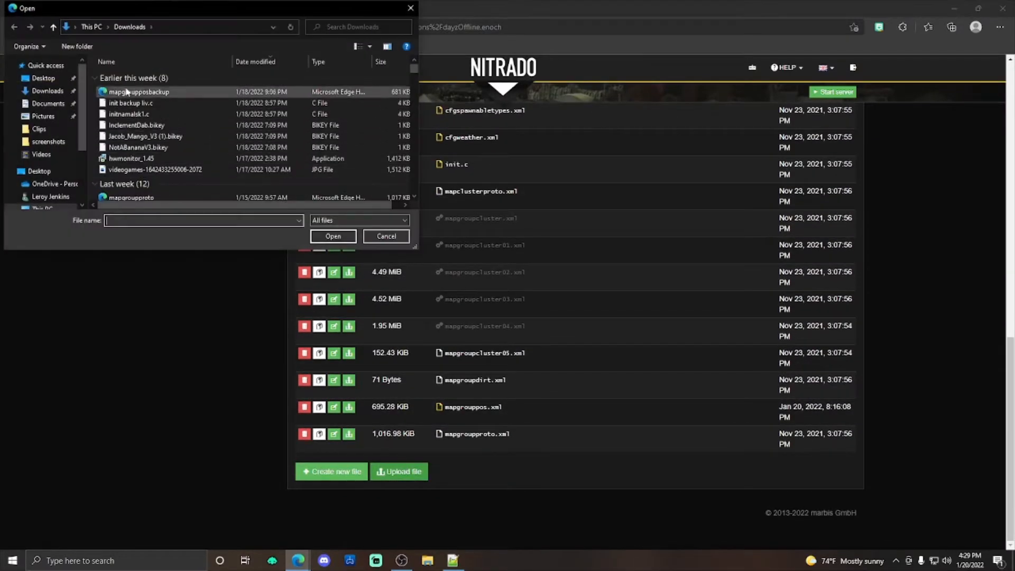
{"action": "left_click", "coordinate": [31, 78]}
{"action": "scroll", "coordinate": [284, 125], "scroll_direction": "down", "scroll_amount": 2}
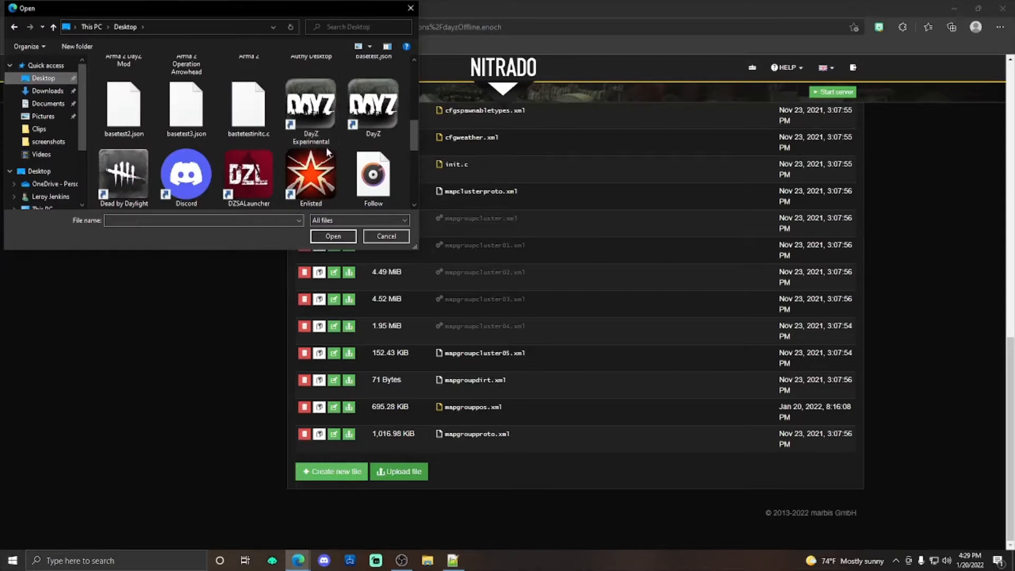
{"action": "scroll", "coordinate": [264, 152], "scroll_direction": "down", "scroll_amount": 3}
{"action": "left_click", "coordinate": [186, 169]}
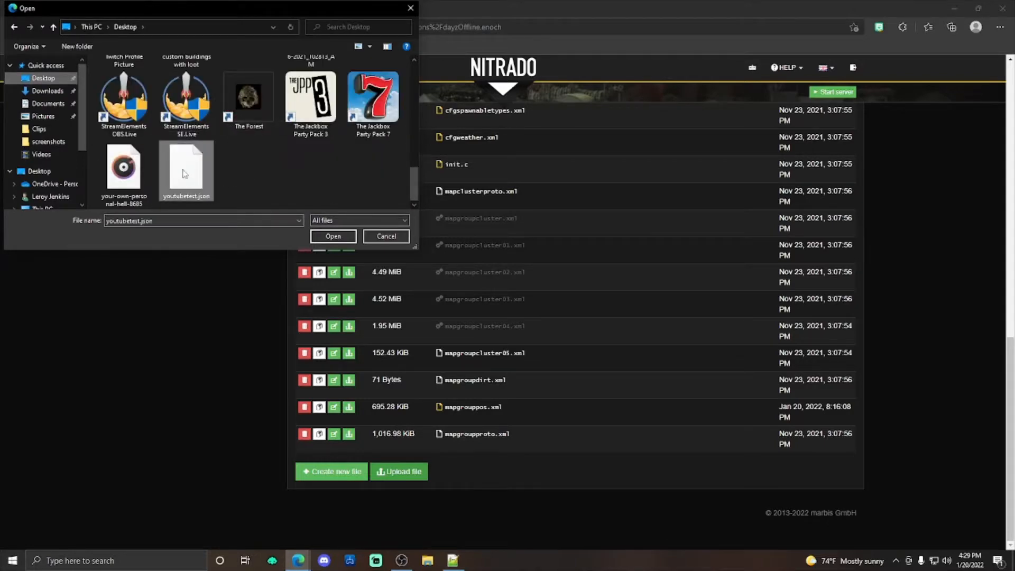
{"action": "left_click", "coordinate": [345, 239]}
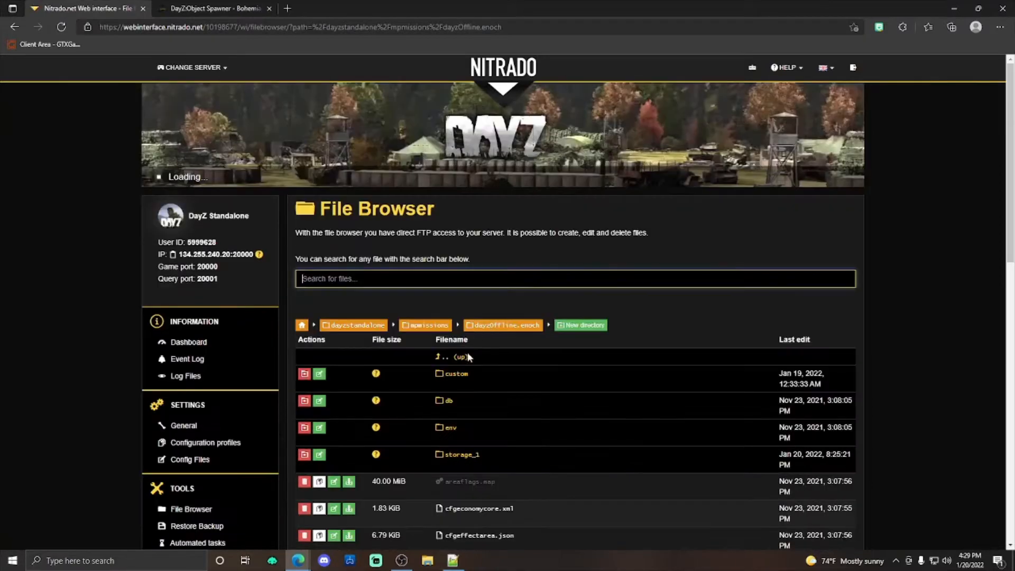
Step: Examine the dayzOffline.enoch file list, checking for the uploaded youtubetest.json and the custom folder
{"action": "scroll", "coordinate": [467, 352], "scroll_direction": "down", "scroll_amount": 15}
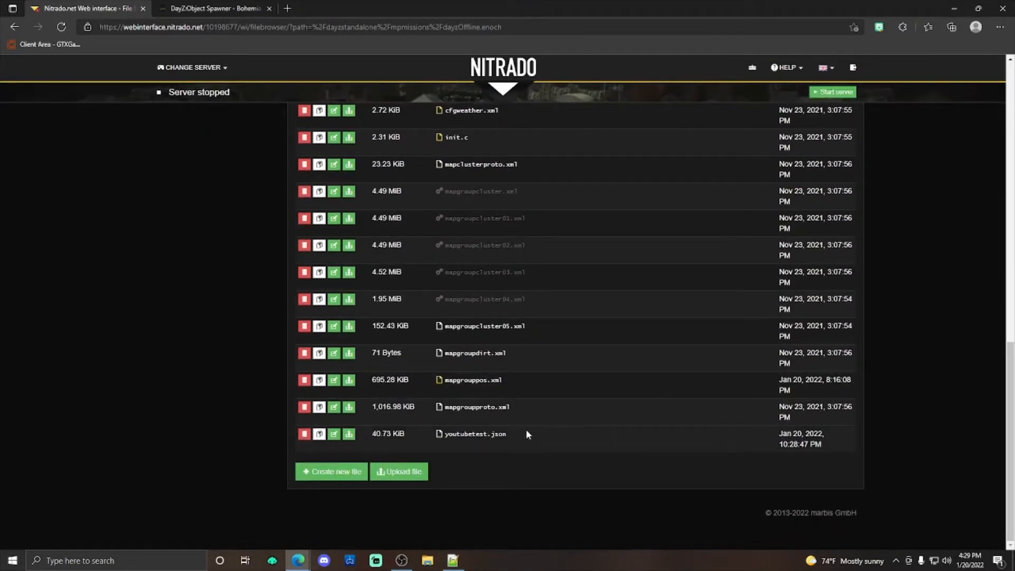
{"action": "scroll", "coordinate": [538, 429], "scroll_direction": "up", "scroll_amount": 3}
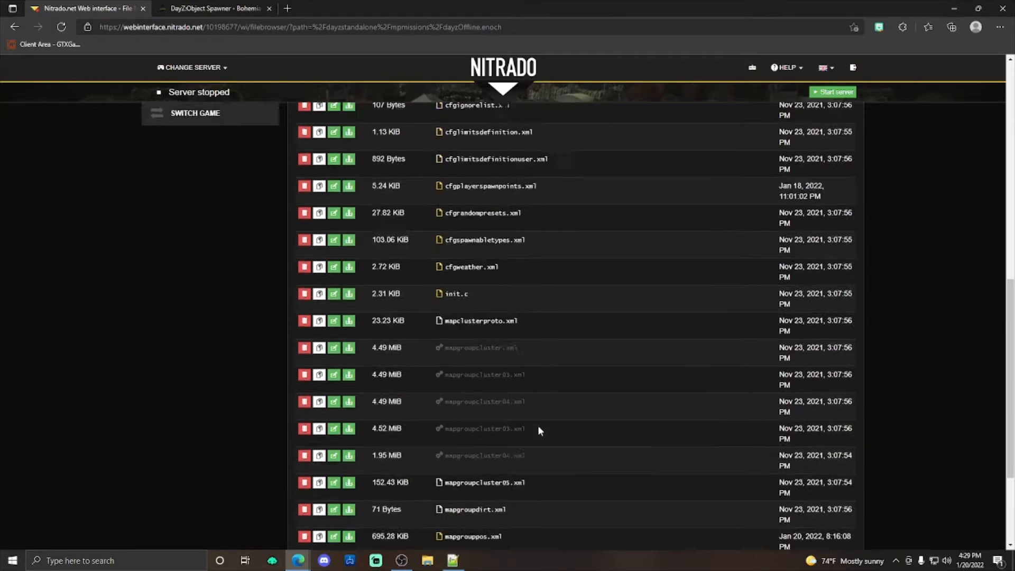
{"action": "scroll", "coordinate": [522, 423], "scroll_direction": "down", "scroll_amount": 3}
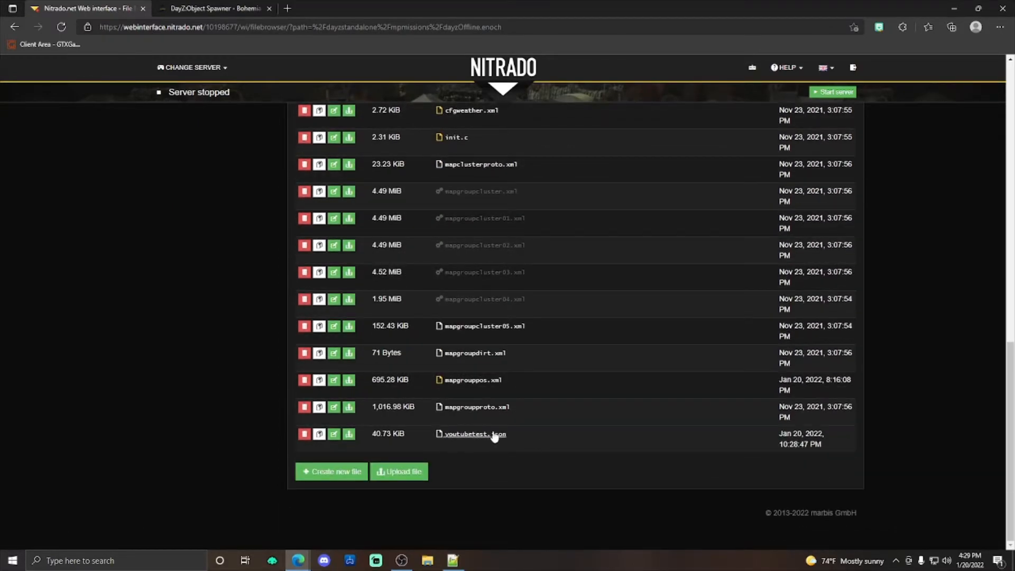
{"action": "scroll", "coordinate": [494, 436], "scroll_direction": "up", "scroll_amount": 13}
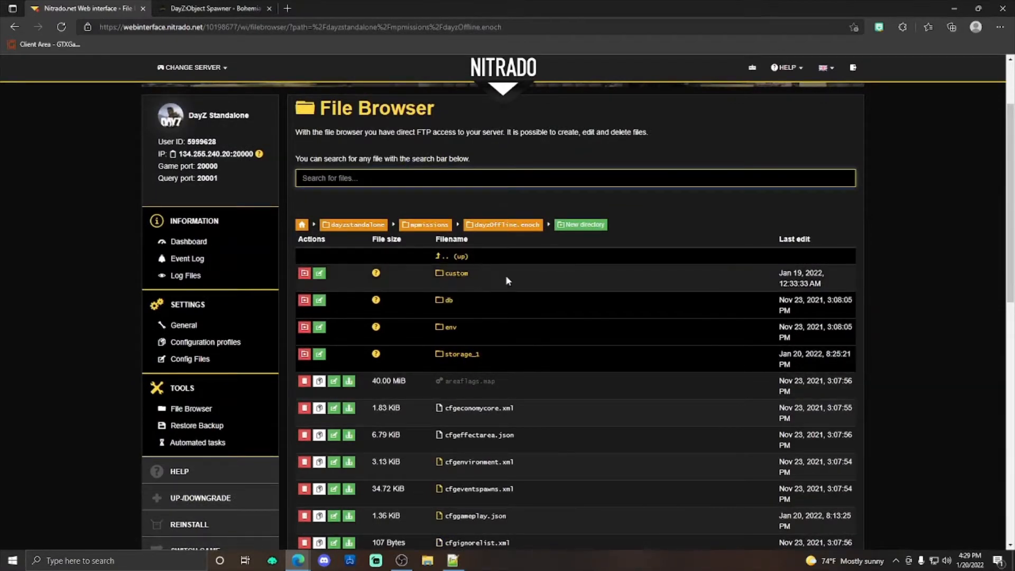
{"action": "scroll", "coordinate": [488, 269], "scroll_direction": "down", "scroll_amount": 13}
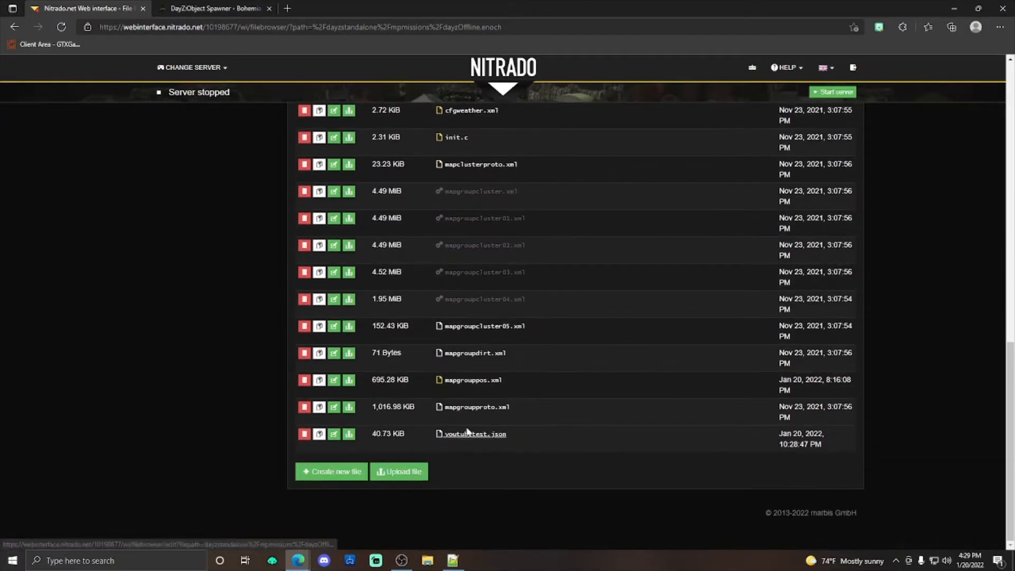
{"action": "scroll", "coordinate": [463, 439], "scroll_direction": "up", "scroll_amount": 10}
{"action": "scroll", "coordinate": [481, 274], "scroll_direction": "down", "scroll_amount": 5}
{"action": "scroll", "coordinate": [505, 300], "scroll_direction": "down", "scroll_amount": 4}
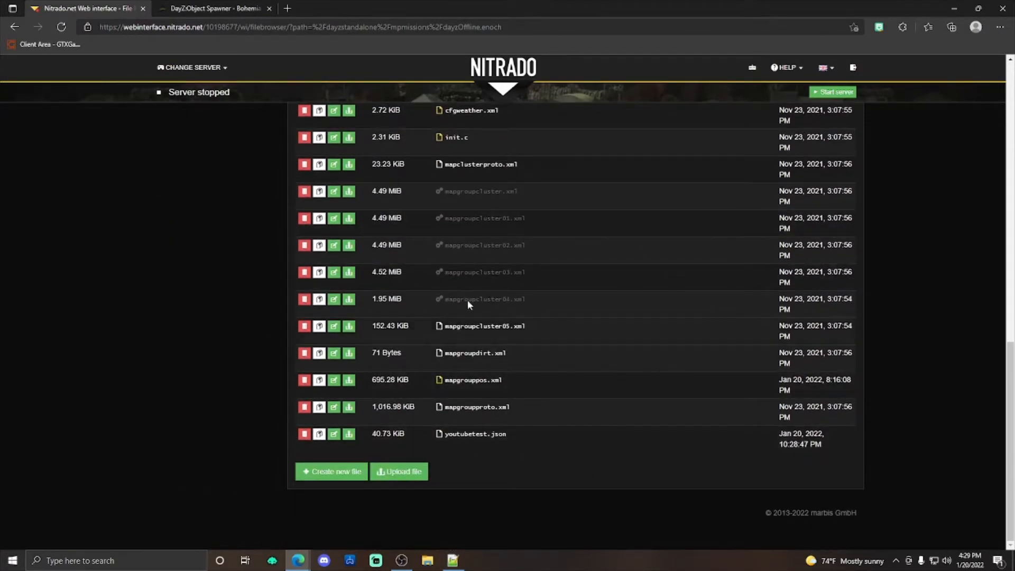
Step: Open cfggameplay.json for editing and find the objectSpawnersArr entry under WorldsData
{"action": "scroll", "coordinate": [582, 296], "scroll_direction": "up", "scroll_amount": 10}
{"action": "scroll", "coordinate": [598, 315], "scroll_direction": "down", "scroll_amount": 3}
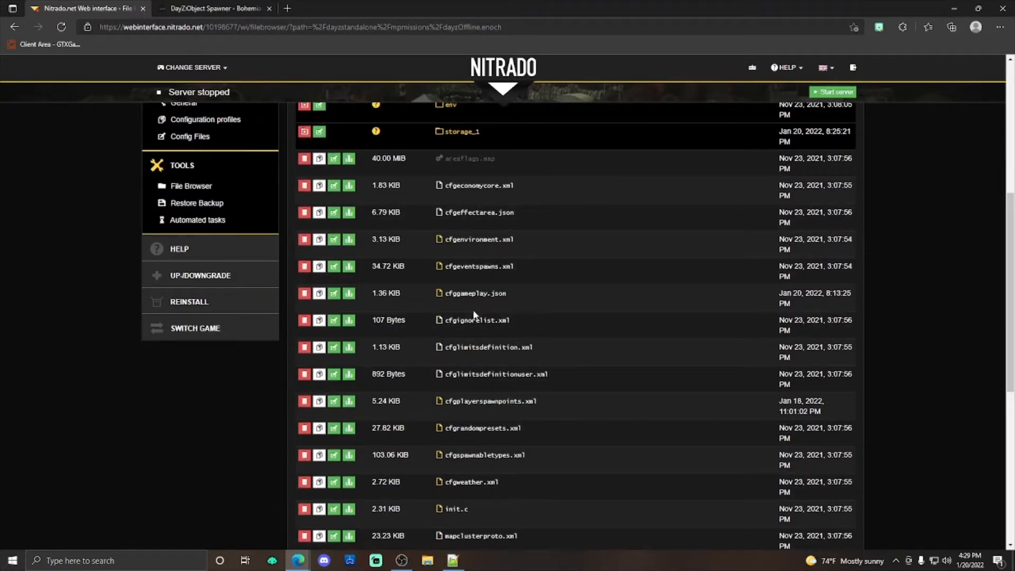
{"action": "left_click", "coordinate": [476, 294]}
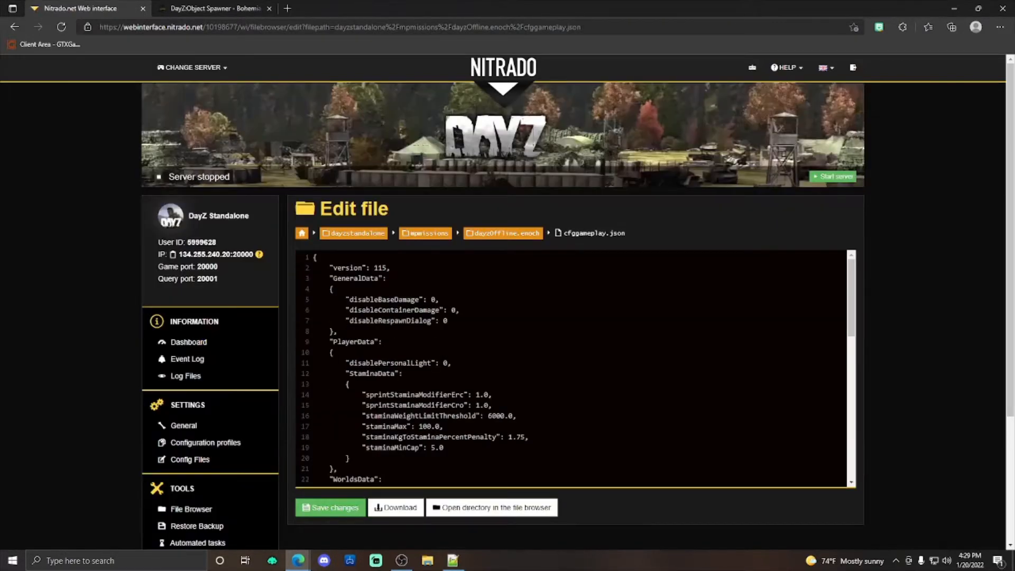
{"action": "scroll", "coordinate": [573, 368], "scroll_direction": "down", "scroll_amount": 5}
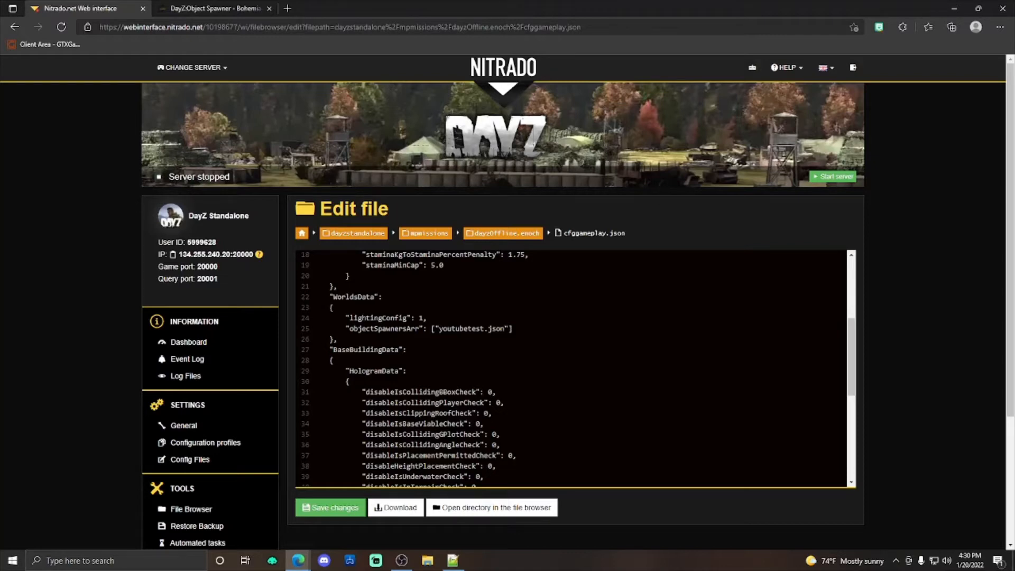
Step: Try the folder prefix custom/ in front of youtubetest.json in objectSpawnersArr and remove it again
{"action": "type", "text": "custom/"}
{"action": "key", "text": "BackSpace"}
{"action": "key", "text": "BackSpace"}
{"action": "key", "text": "BackSpace"}
{"action": "key", "text": "BackSpace"}
{"action": "key", "text": "BackSpace"}
{"action": "key", "text": "BackSpace"}
{"action": "key", "text": "BackSpace"}
Step: Save cfggameplay.json with youtubetest.json in objectSpawnersArr and return to the dayzOffline.enoch folder
{"action": "left_click", "coordinate": [335, 504]}
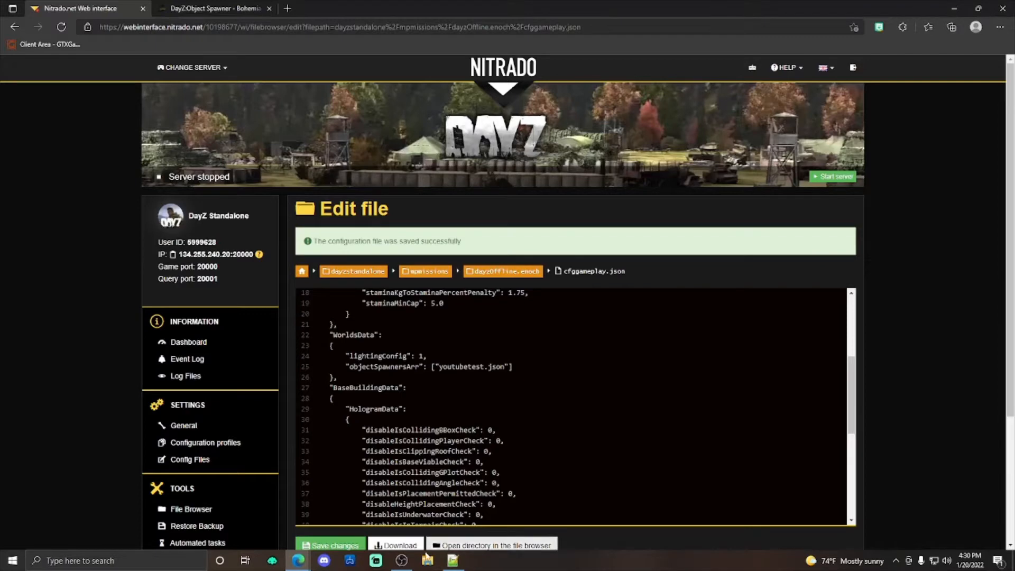
{"action": "left_click", "coordinate": [506, 271]}
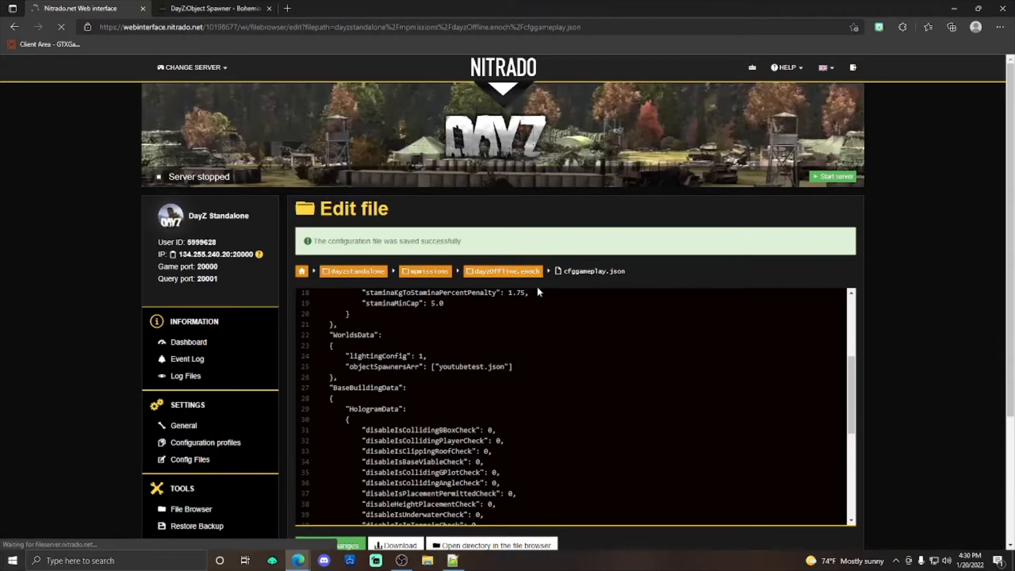
Step: Examine the dayzOffline.enoch file list for cfggameplay.json, youtubetest.json and the mapgrouppos.xml file
{"action": "scroll", "coordinate": [588, 408], "scroll_direction": "down", "scroll_amount": 4}
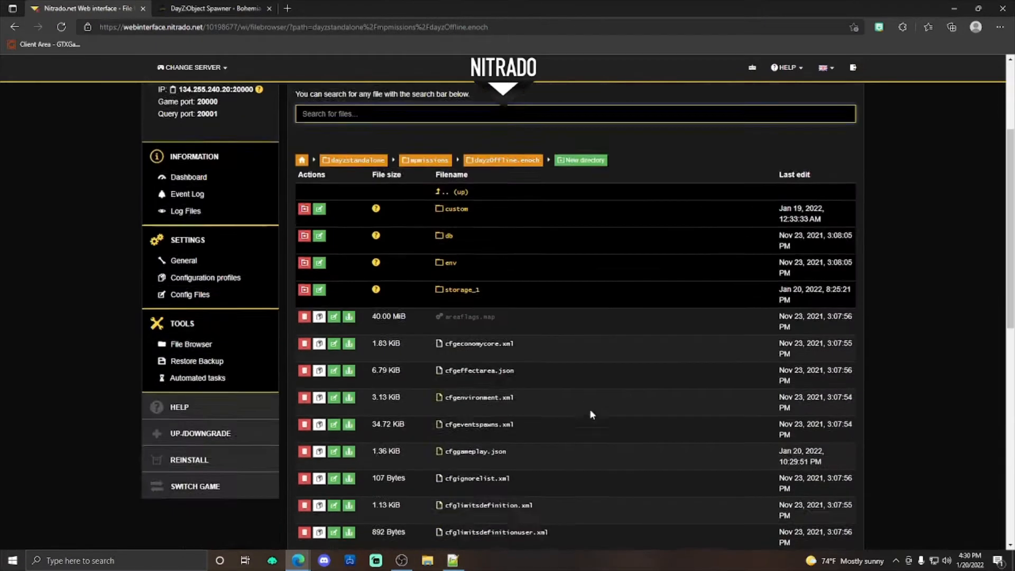
{"action": "scroll", "coordinate": [495, 218], "scroll_direction": "down", "scroll_amount": 4}
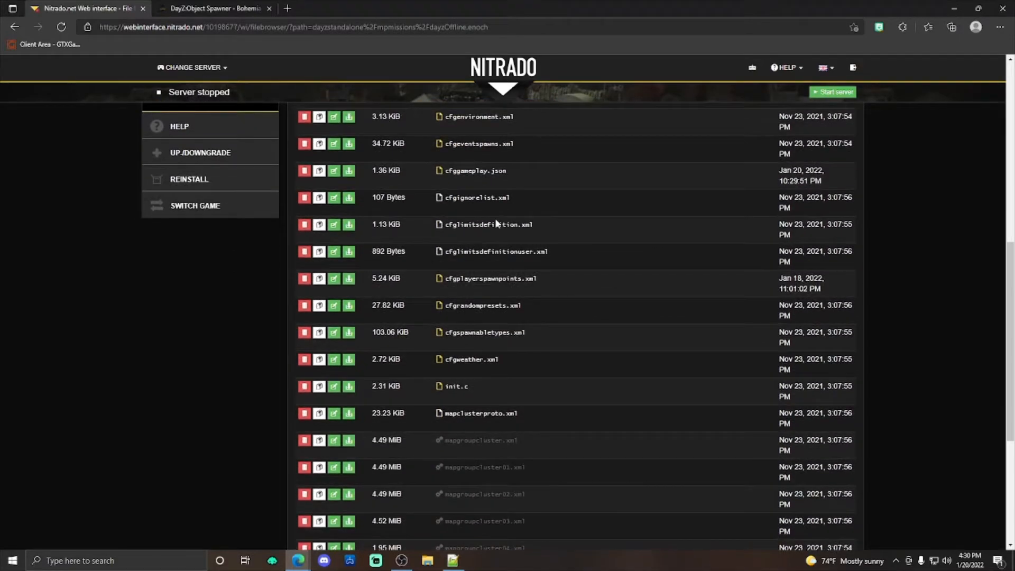
{"action": "scroll", "coordinate": [489, 327], "scroll_direction": "down", "scroll_amount": 2}
{"action": "scroll", "coordinate": [489, 326], "scroll_direction": "down", "scroll_amount": 3}
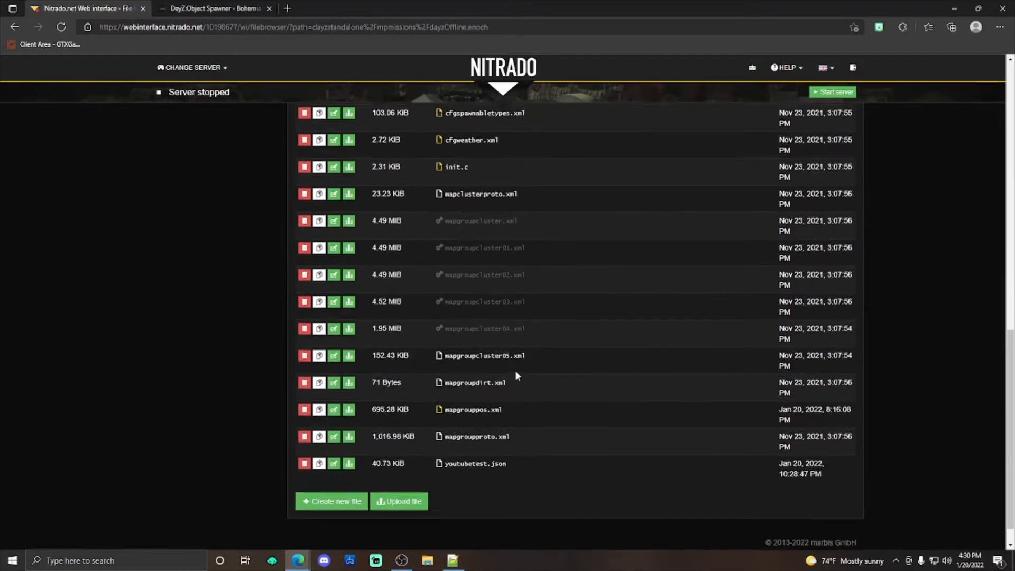
{"action": "scroll", "coordinate": [516, 373], "scroll_direction": "up", "scroll_amount": 4}
{"action": "scroll", "coordinate": [476, 175], "scroll_direction": "down", "scroll_amount": 5}
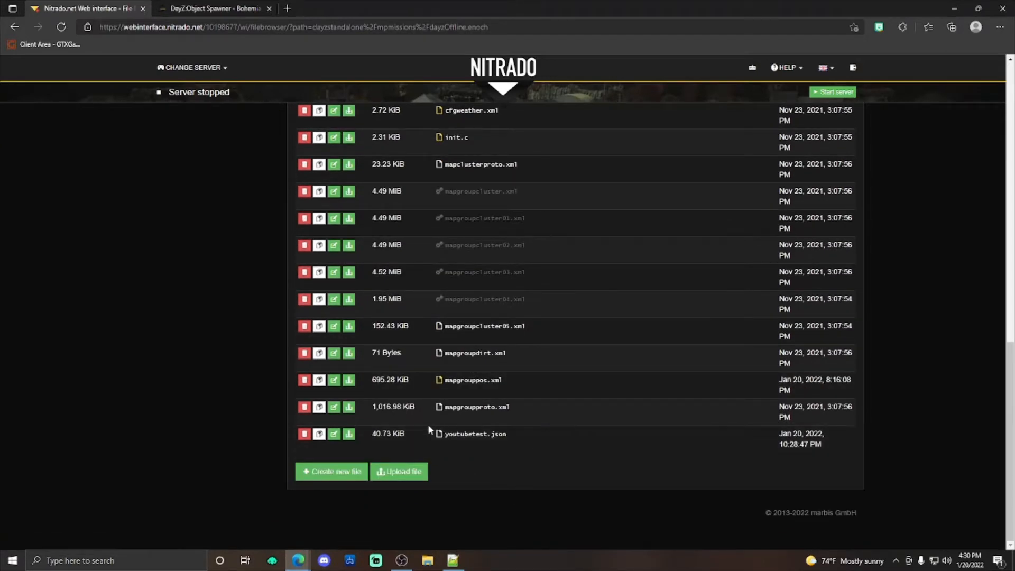
{"action": "scroll", "coordinate": [531, 410], "scroll_direction": "up", "scroll_amount": 5}
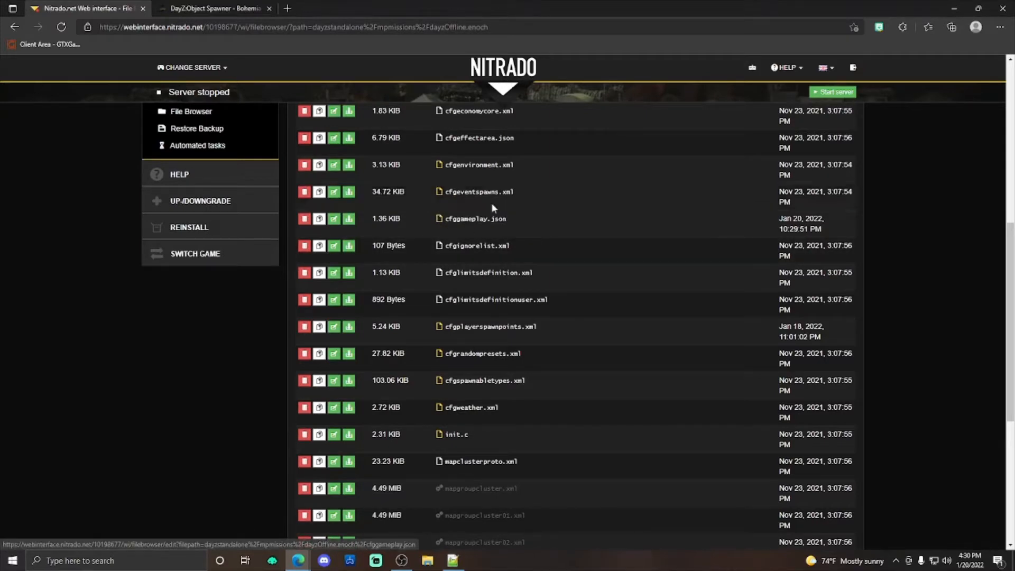
{"action": "scroll", "coordinate": [454, 222], "scroll_direction": "down", "scroll_amount": 6}
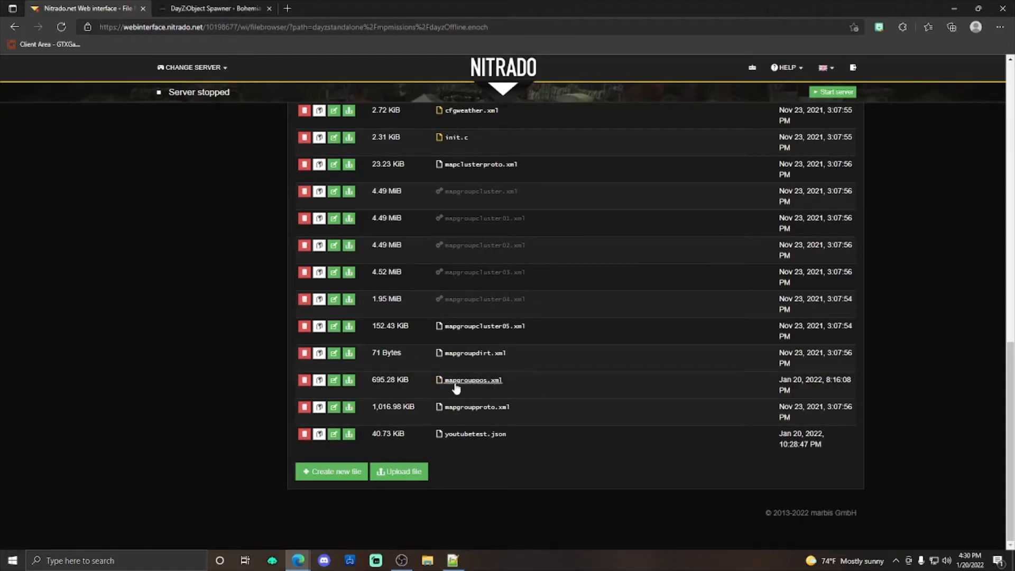
Step: Delete mapgrouppos.xml from dayzOffline.enoch and upload the mapgroupposbackup file from the Downloads folder in its place
{"action": "left_click", "coordinate": [305, 380]}
{"action": "left_click", "coordinate": [639, 154]}
{"action": "left_click", "coordinate": [402, 478]}
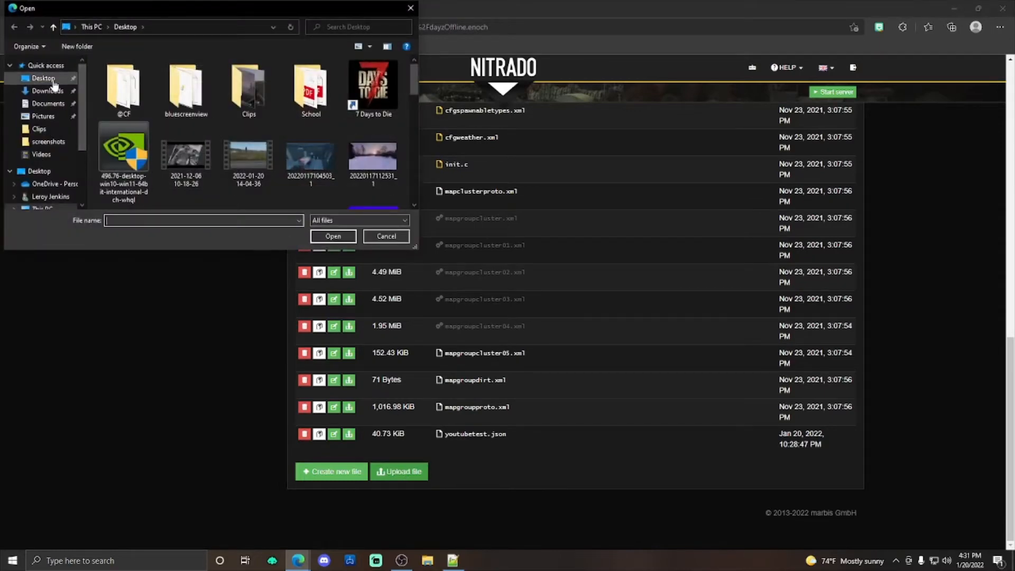
{"action": "left_click", "coordinate": [47, 91]}
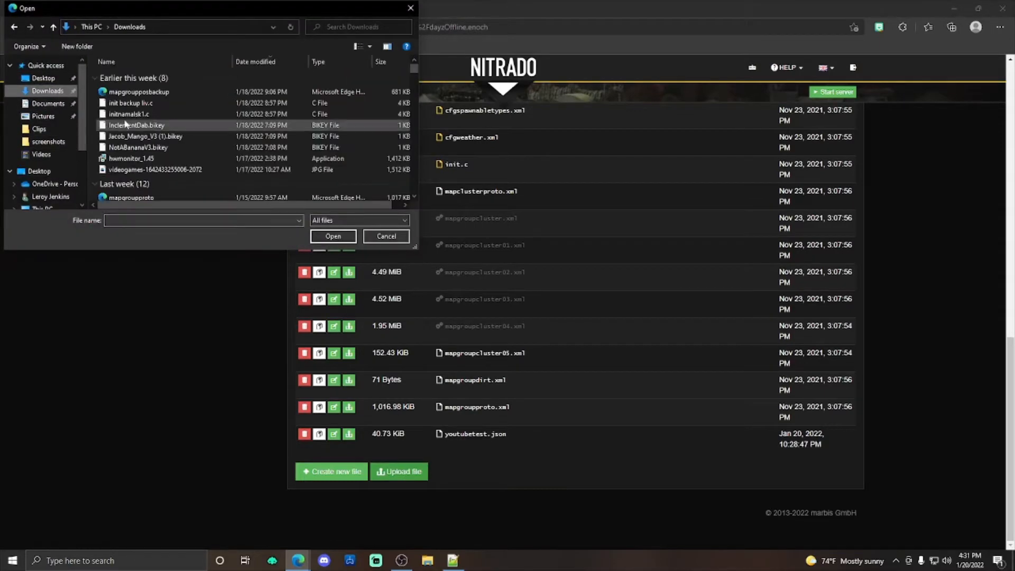
{"action": "left_click", "coordinate": [139, 92]}
{"action": "left_click", "coordinate": [333, 235]}
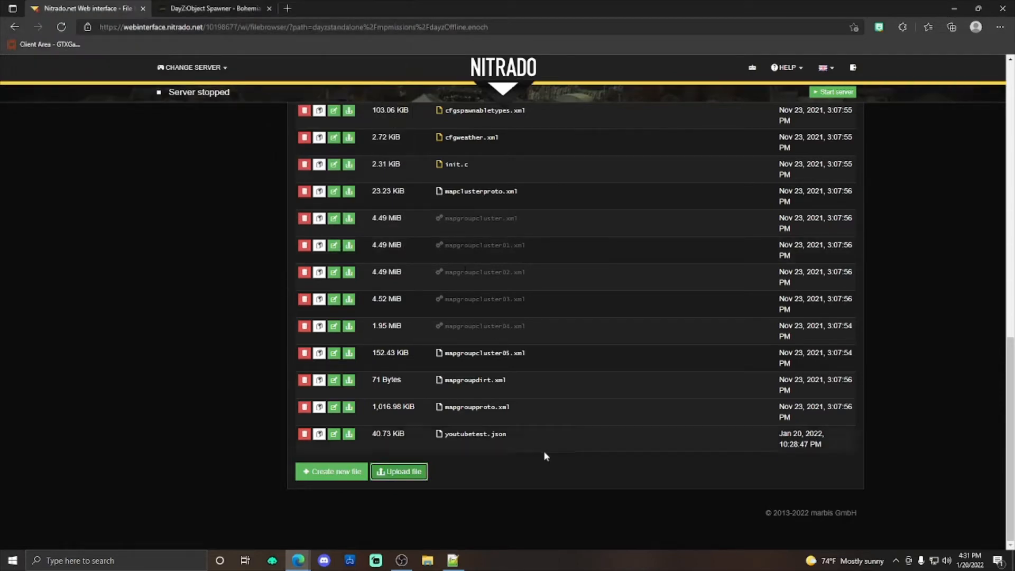
{"action": "left_click", "coordinate": [486, 382]}
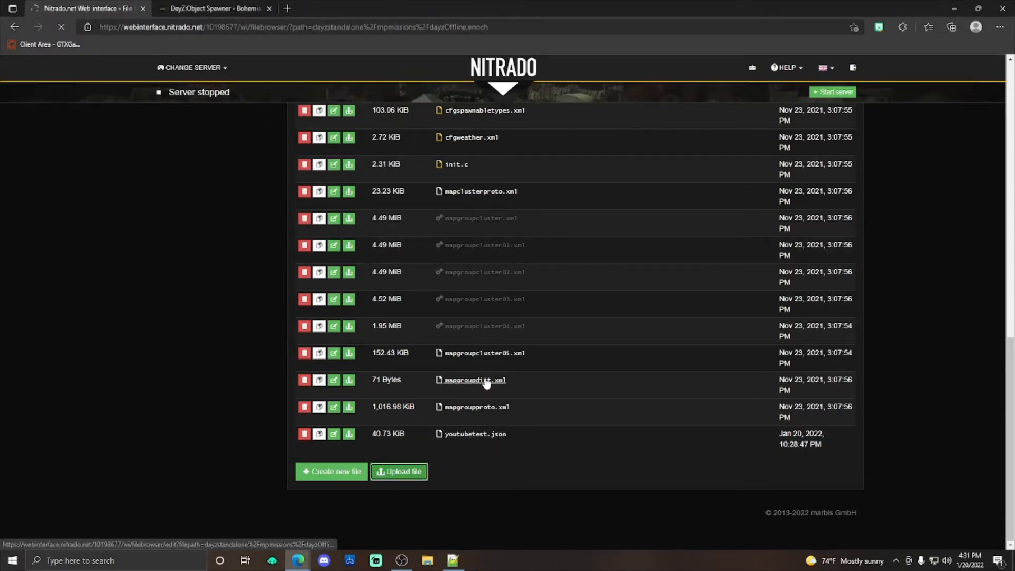
Step: Open mapgroupposbackup.xml for editing and insert an empty line between the last group entry and the closing </map> tag
{"action": "scroll", "coordinate": [507, 398], "scroll_direction": "down", "scroll_amount": 10}
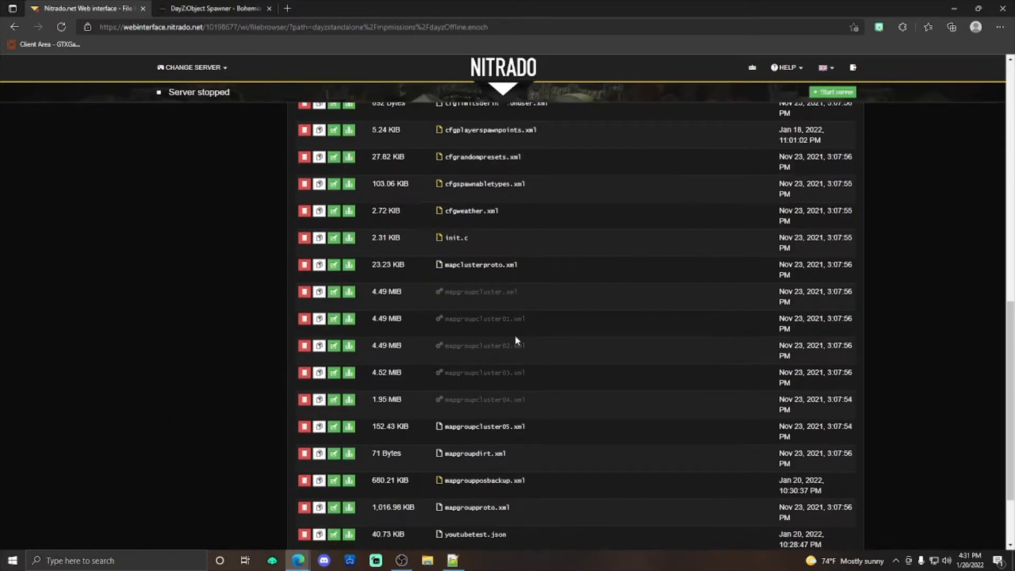
{"action": "scroll", "coordinate": [516, 337], "scroll_direction": "down", "scroll_amount": 2}
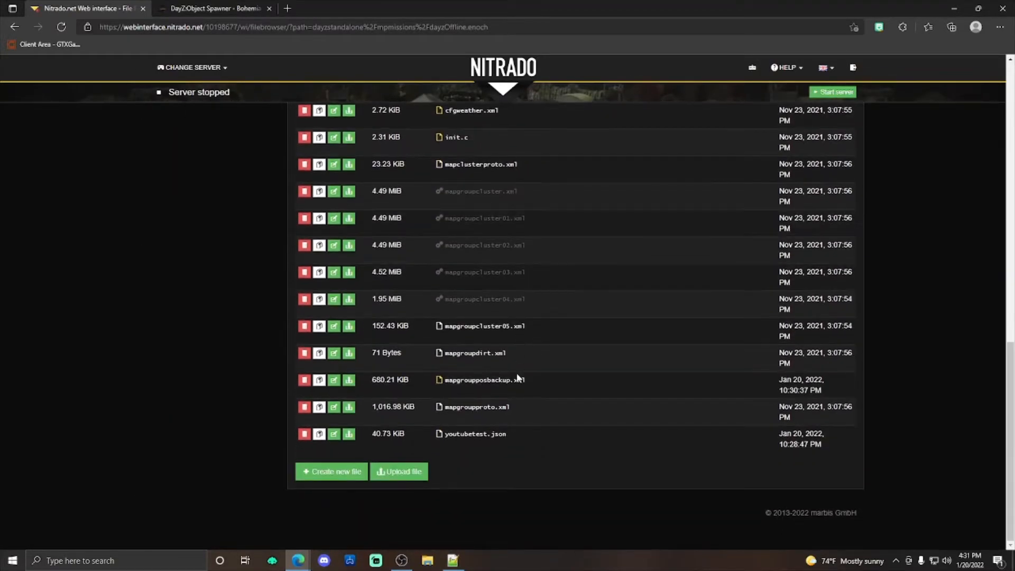
{"action": "left_click", "coordinate": [458, 381]}
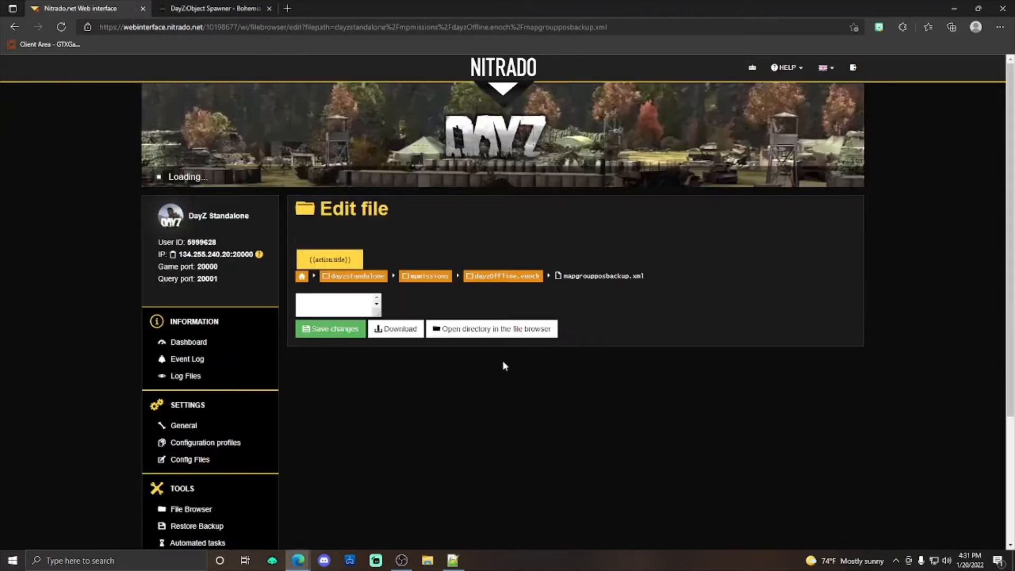
{"action": "scroll", "coordinate": [503, 359], "scroll_direction": "down", "scroll_amount": 8}
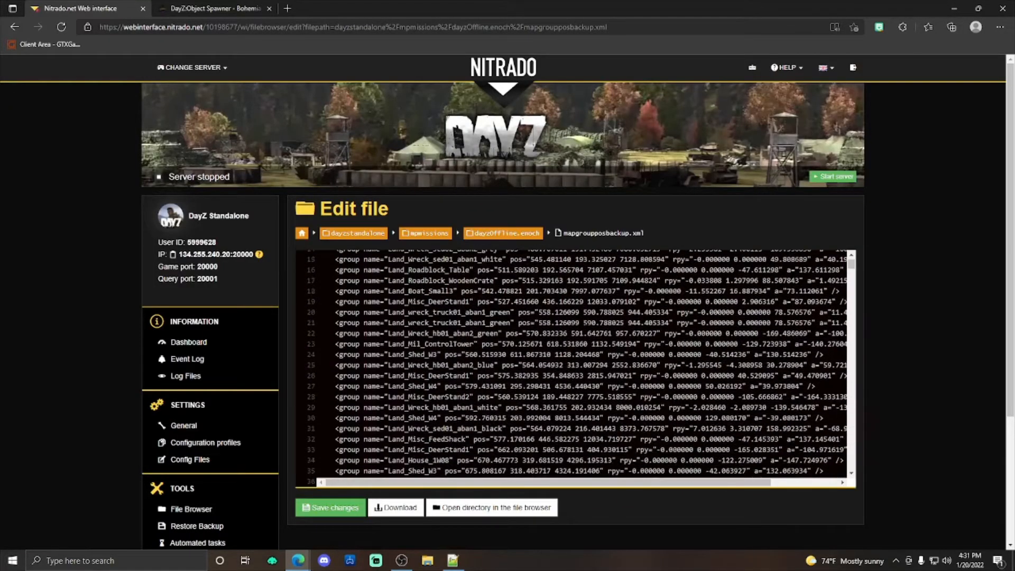
{"action": "scroll", "coordinate": [503, 360], "scroll_direction": "up", "scroll_amount": 8}
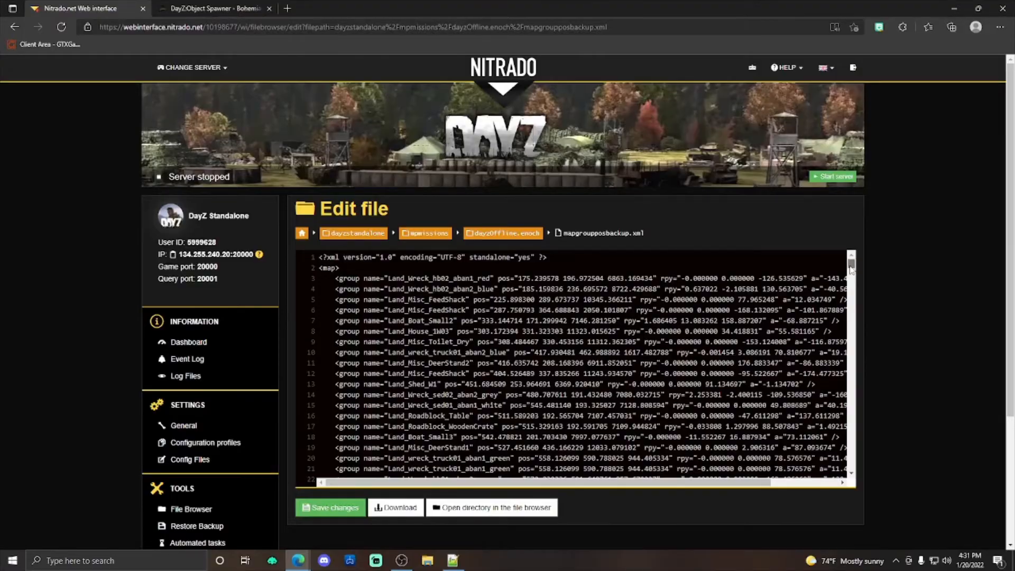
{"action": "left_click_drag", "start_coordinate": [851, 264], "coordinate": [879, 478]}
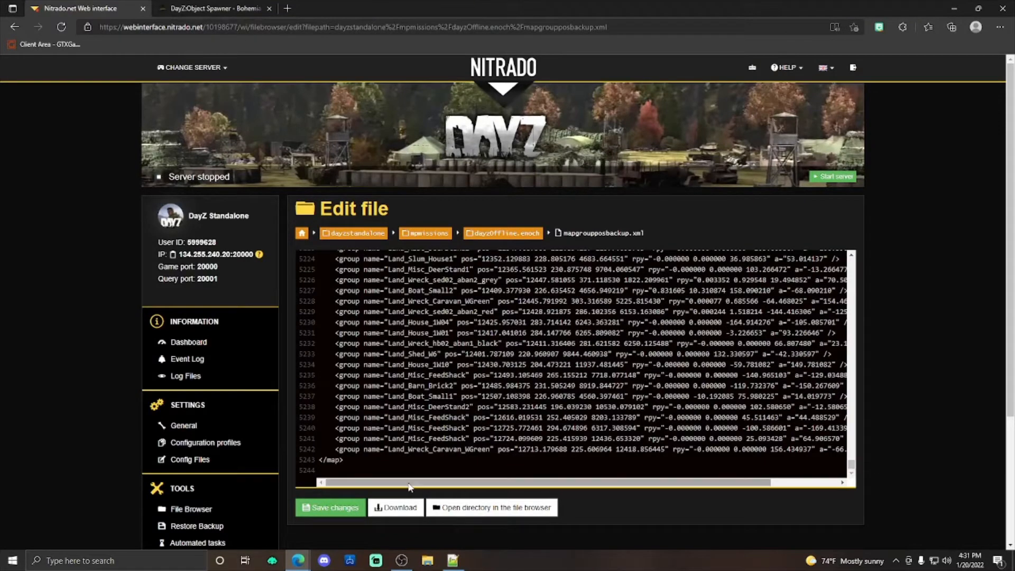
{"action": "left_click_drag", "start_coordinate": [409, 483], "coordinate": [624, 486]}
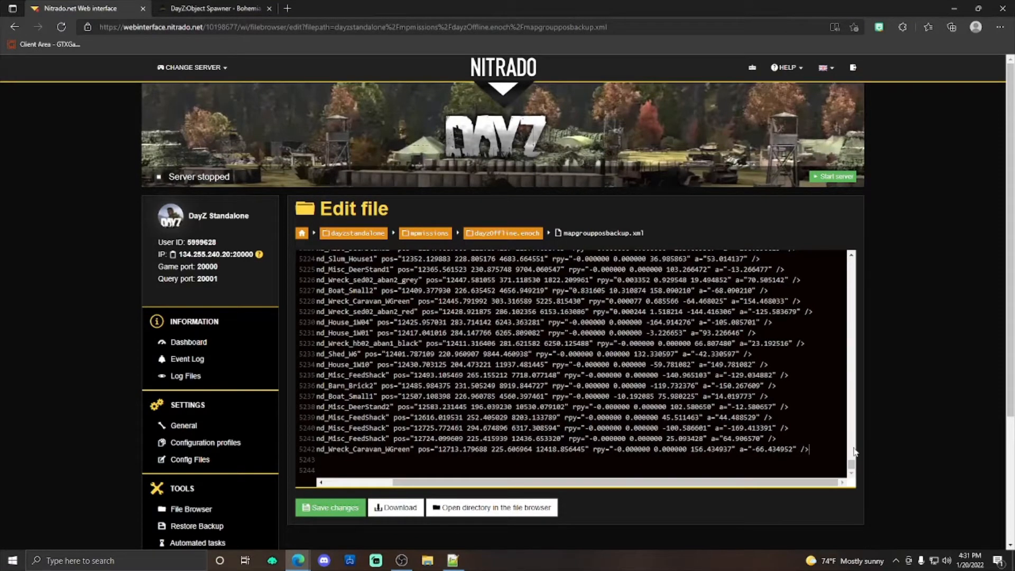
{"action": "key", "text": "Return"}
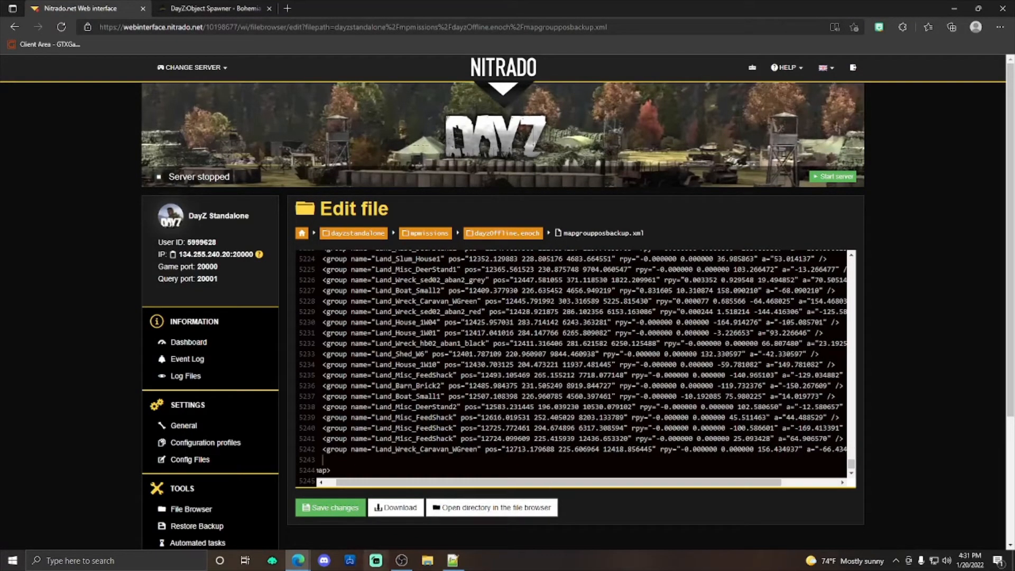
Step: Switch to Notepad++ and copy all group entries between the map tags of youtubetest.xml
{"action": "left_click", "coordinate": [453, 560]}
{"action": "left_click", "coordinate": [669, 45]}
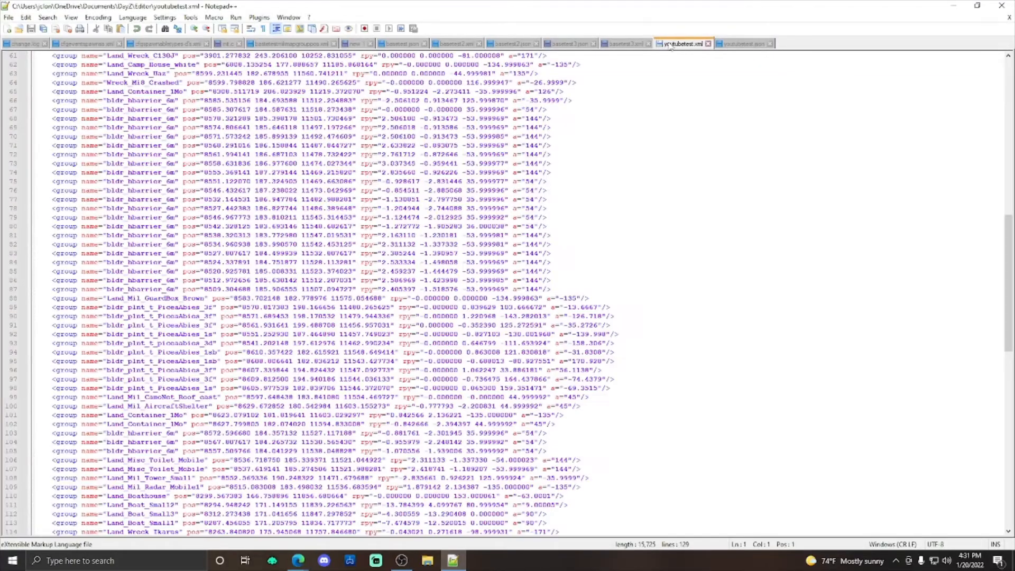
{"action": "scroll", "coordinate": [187, 251], "scroll_direction": "down", "scroll_amount": 5}
{"action": "scroll", "coordinate": [188, 251], "scroll_direction": "up", "scroll_amount": 4}
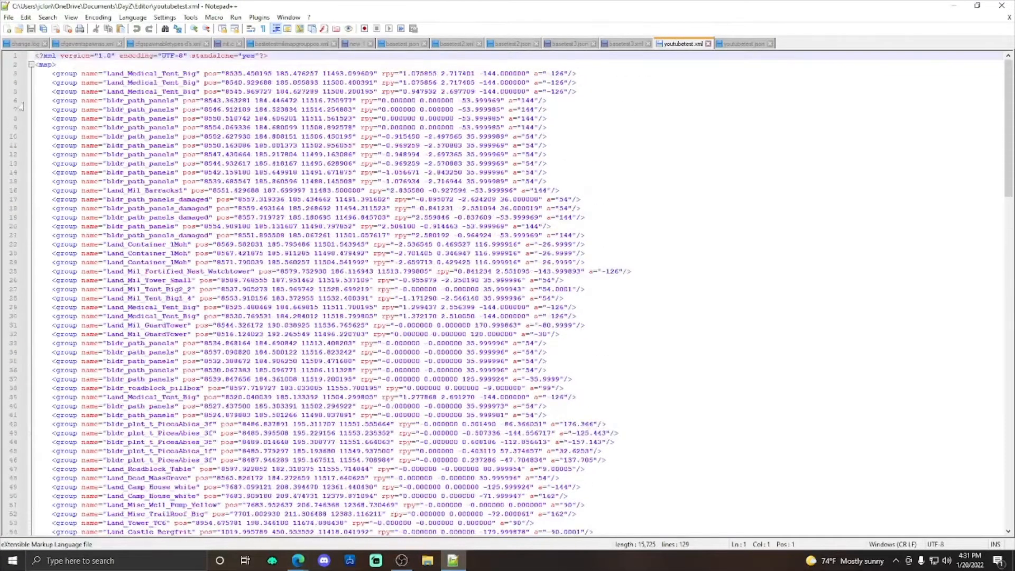
{"action": "left_click_drag", "start_coordinate": [52, 78], "coordinate": [567, 502]}
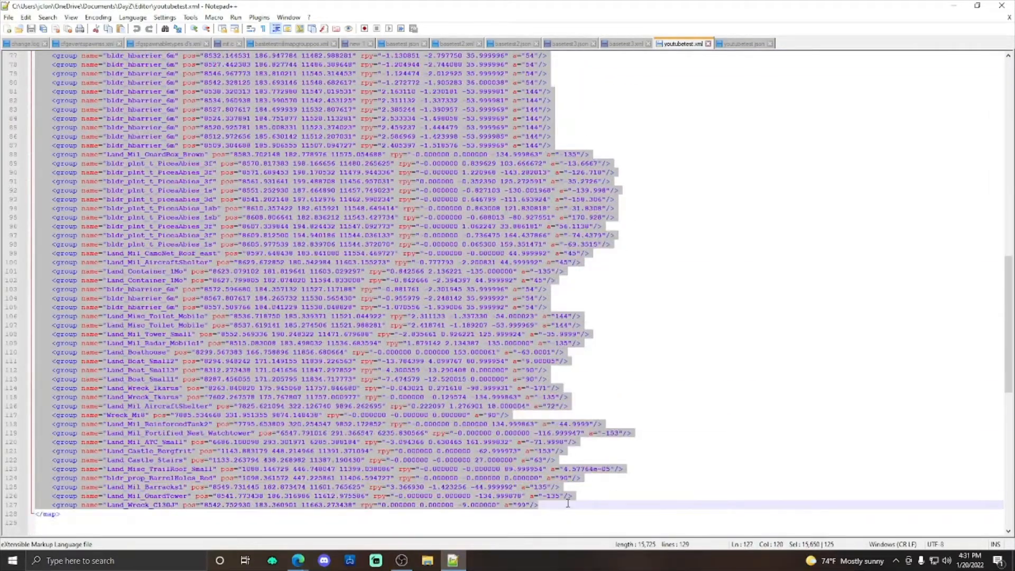
{"action": "right_click", "coordinate": [483, 479]}
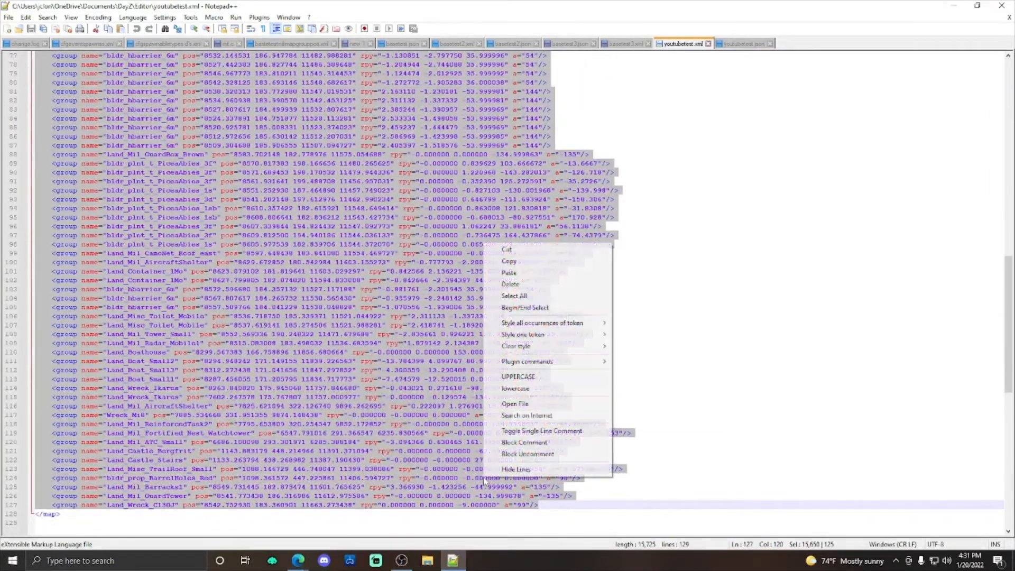
{"action": "left_click", "coordinate": [518, 261]}
Step: Switch back to the Nitrado editor in the browser and paste the copied group entries before </map> in mapgroupposbackup.xml
{"action": "mouse_move", "coordinate": [298, 560]}
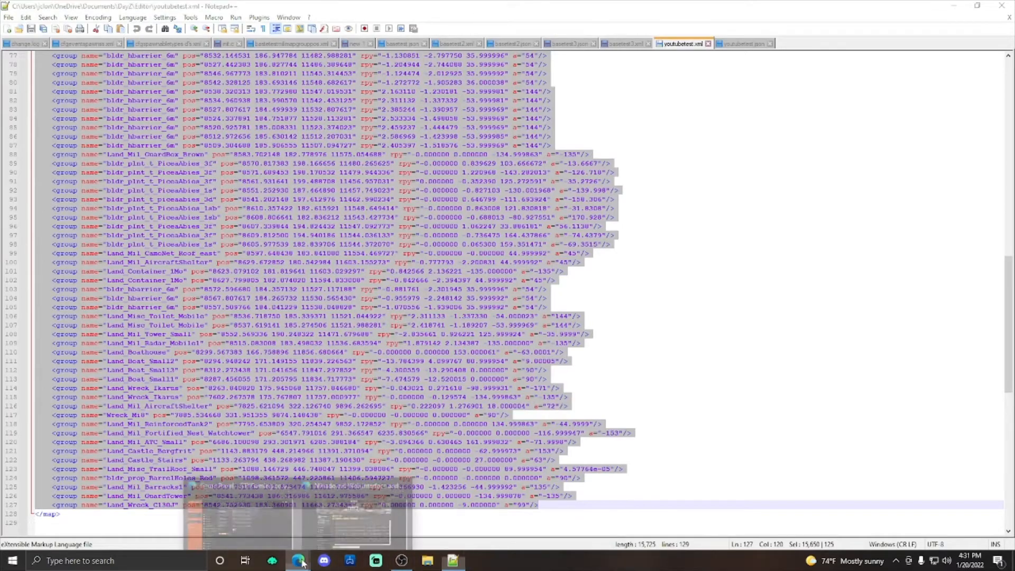
{"action": "left_click", "coordinate": [347, 508]}
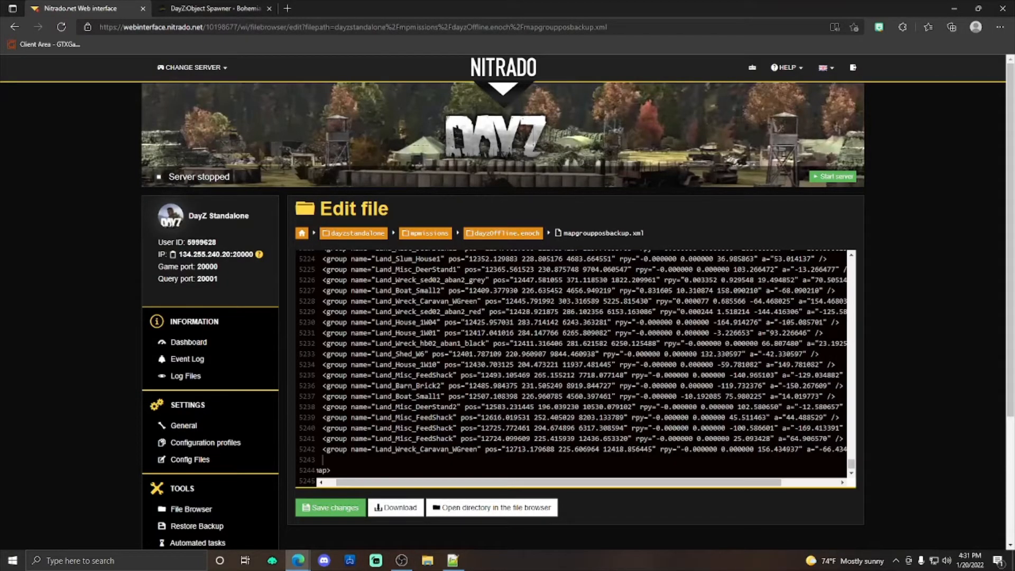
{"action": "key", "text": "ctrl+v"}
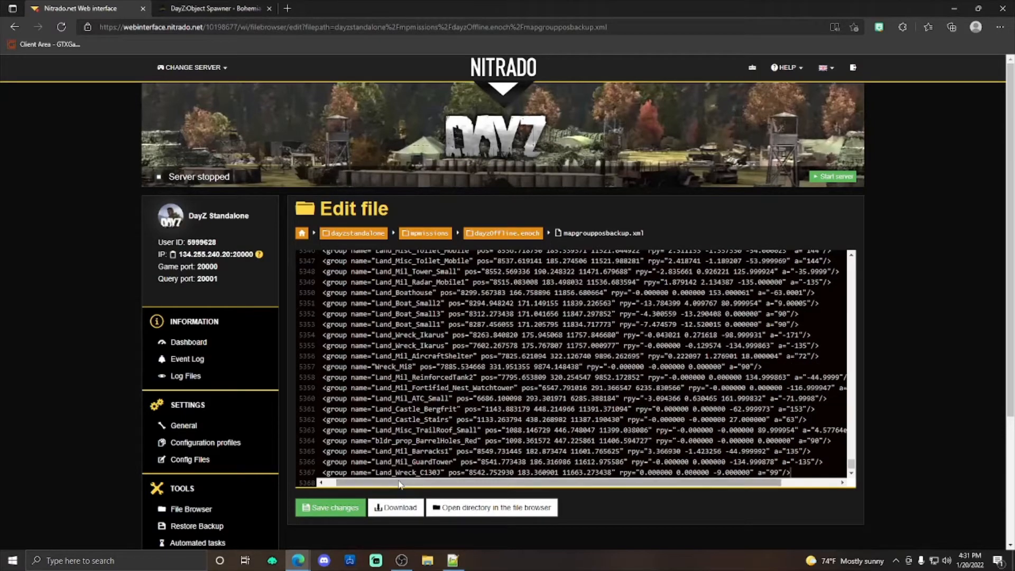
Step: Look through the pasted group entries, removing and restoring the indentation of one bldr_hbarrier_6m line
{"action": "scroll", "coordinate": [423, 370], "scroll_direction": "up", "scroll_amount": 10}
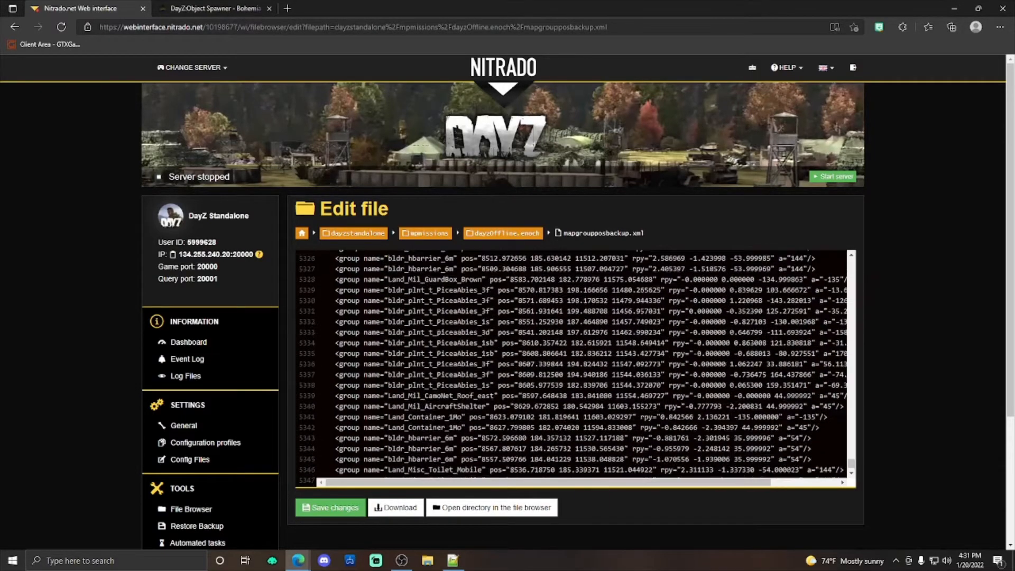
{"action": "scroll", "coordinate": [574, 365], "scroll_direction": "up", "scroll_amount": 20}
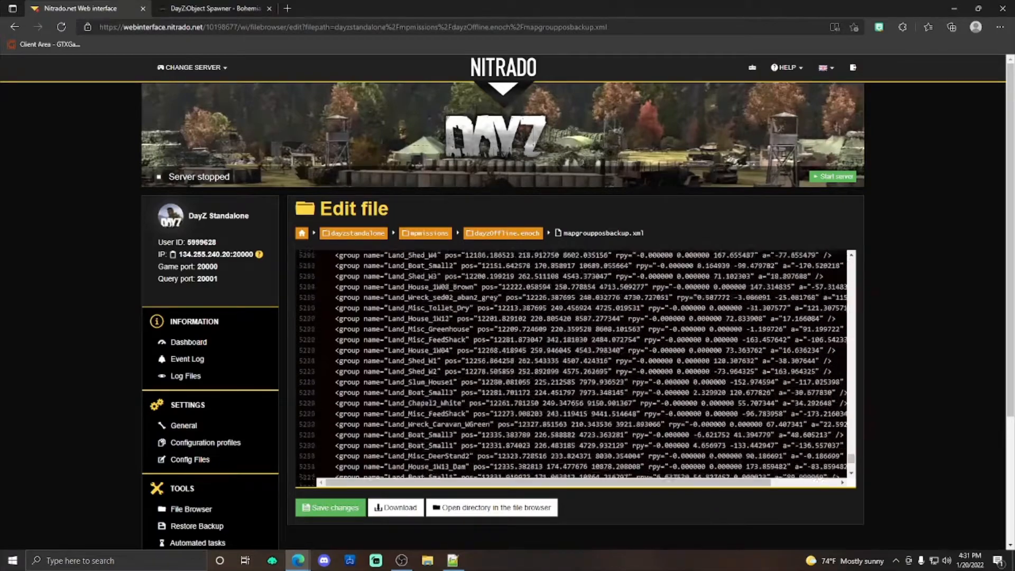
{"action": "scroll", "coordinate": [573, 364], "scroll_direction": "down", "scroll_amount": 9}
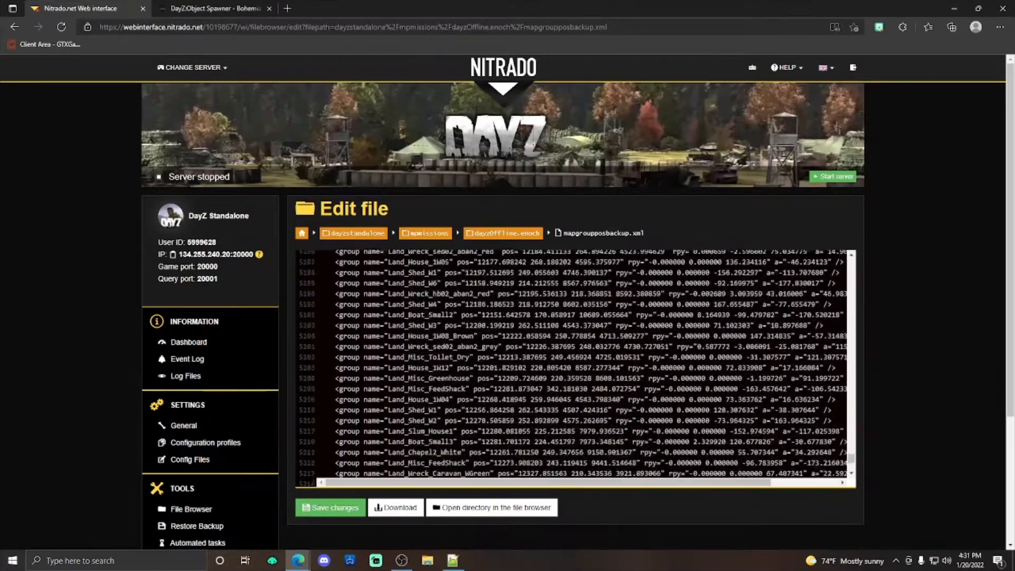
{"action": "scroll", "coordinate": [574, 364], "scroll_direction": "down", "scroll_amount": 20}
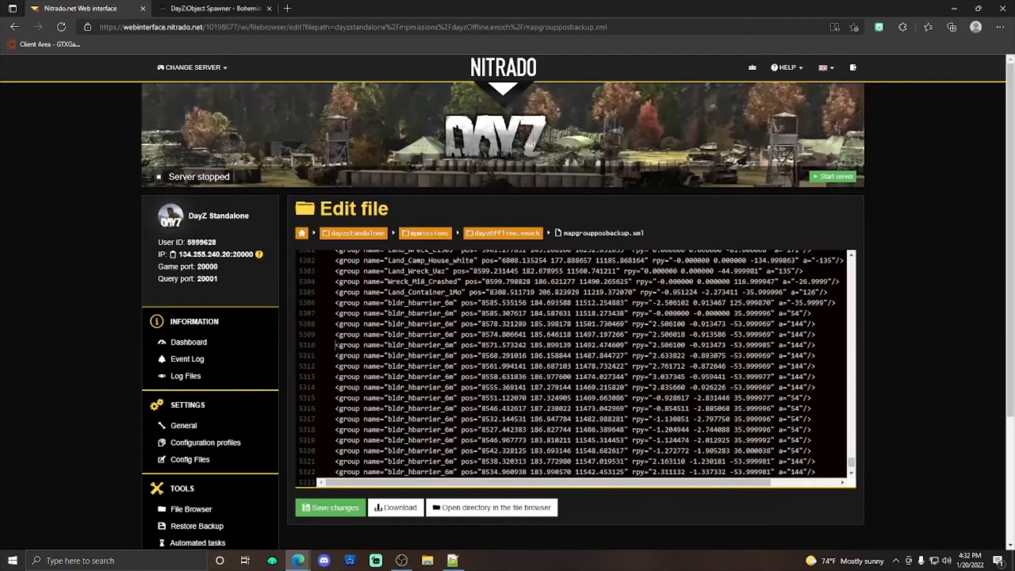
{"action": "key", "text": "BackSpace"}
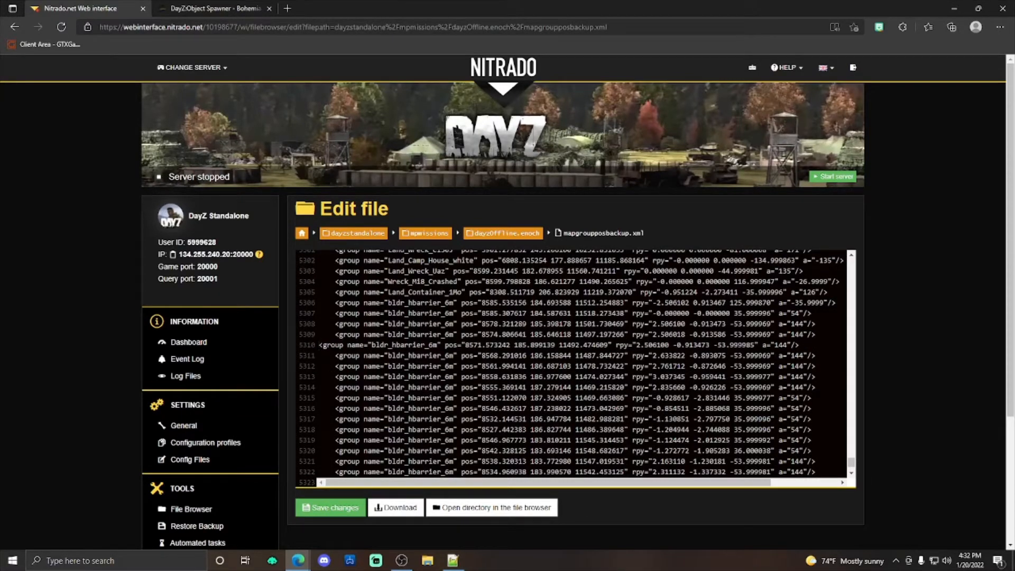
{"action": "key", "text": "Tab"}
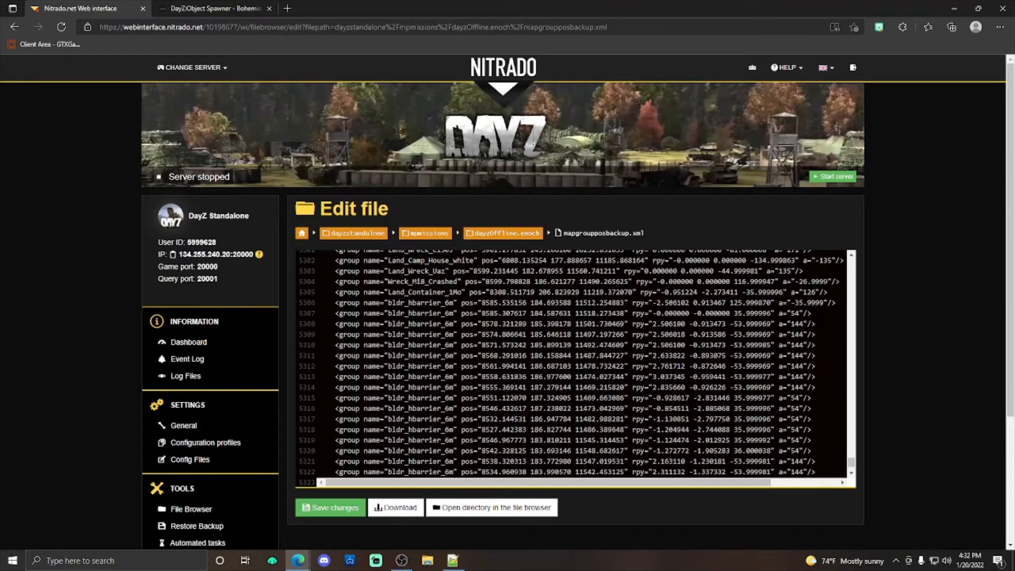
{"action": "scroll", "coordinate": [571, 365], "scroll_direction": "down", "scroll_amount": 10}
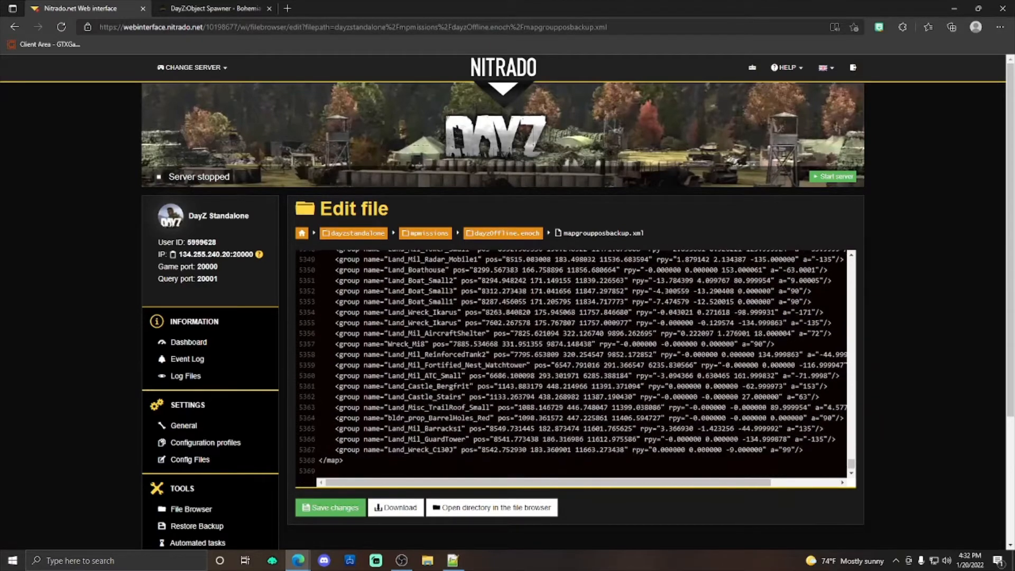
Step: Save mapgroupposbackup.xml with the added group entries and return to the dayzOffline.enoch folder
{"action": "left_click", "coordinate": [339, 508]}
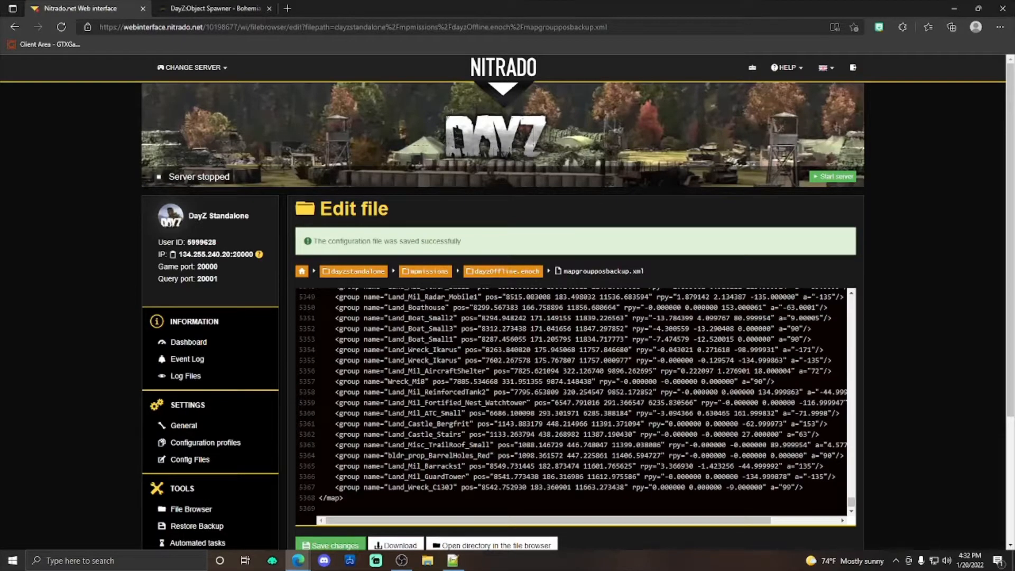
{"action": "scroll", "coordinate": [571, 397], "scroll_direction": "up", "scroll_amount": 15}
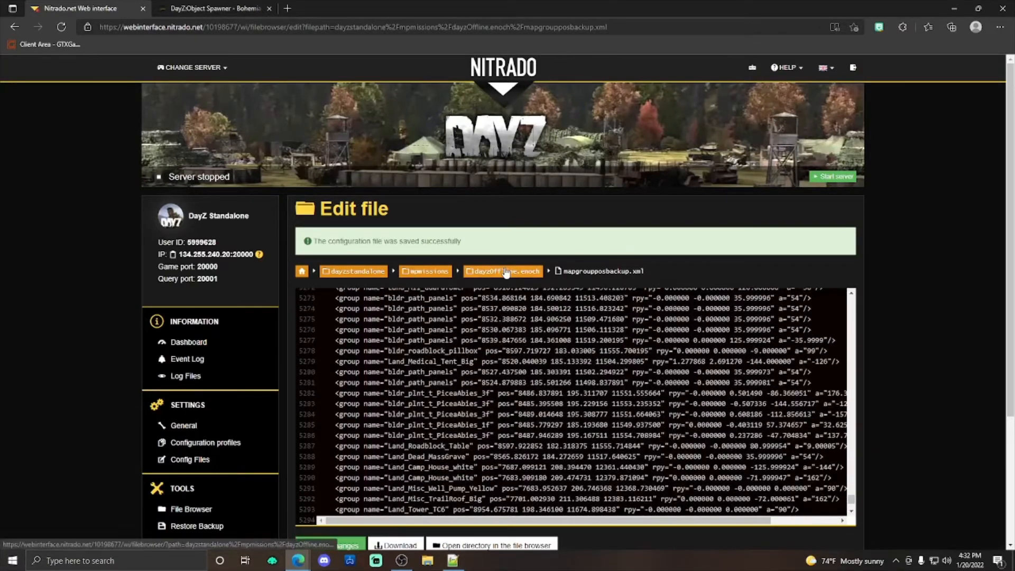
{"action": "left_click", "coordinate": [503, 272]}
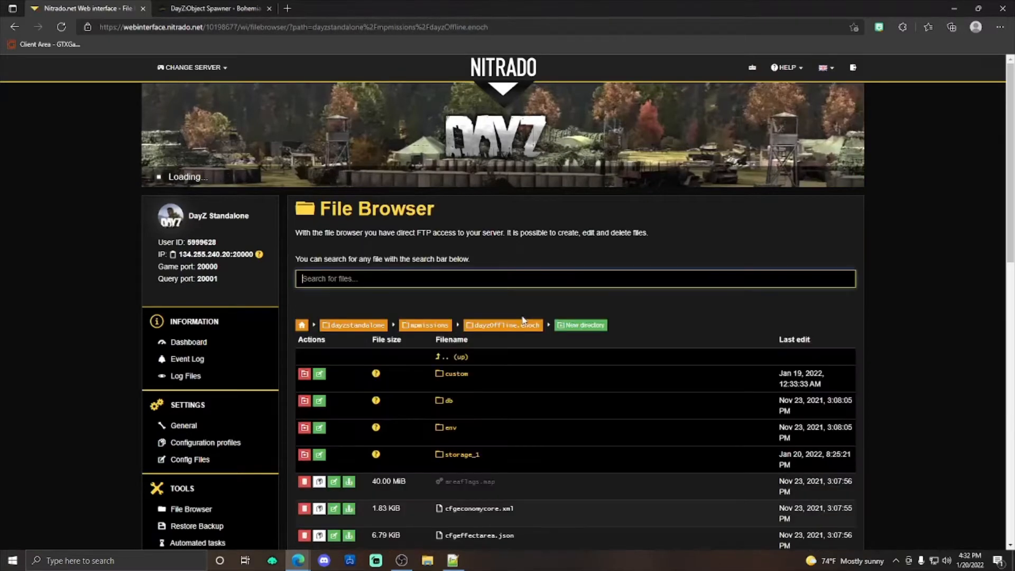
Step: Open zombie_territories.xml from the env folder of dayzOffline.enoch for editing
{"action": "scroll", "coordinate": [578, 402], "scroll_direction": "down", "scroll_amount": 8}
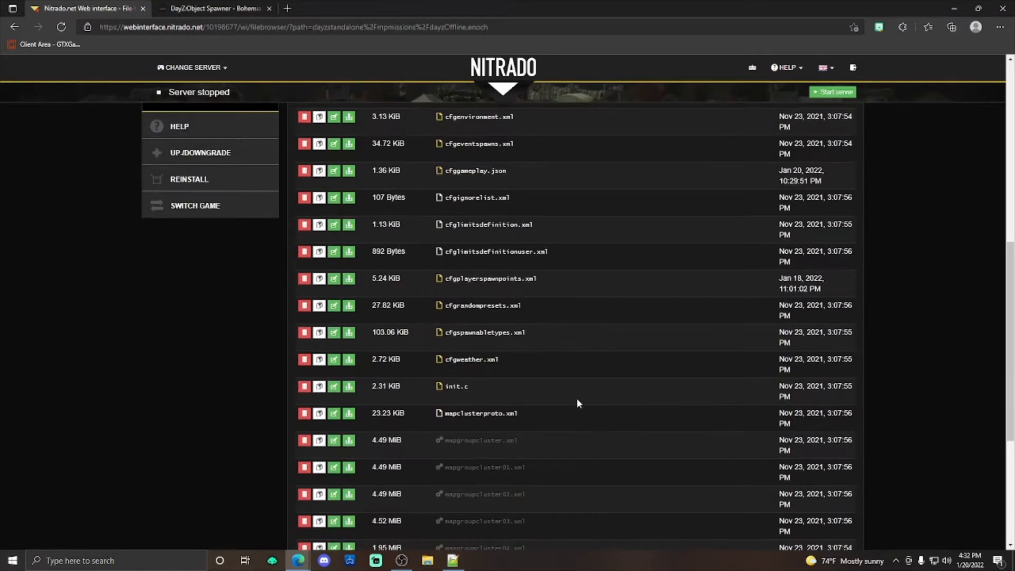
{"action": "scroll", "coordinate": [577, 403], "scroll_direction": "up", "scroll_amount": 5}
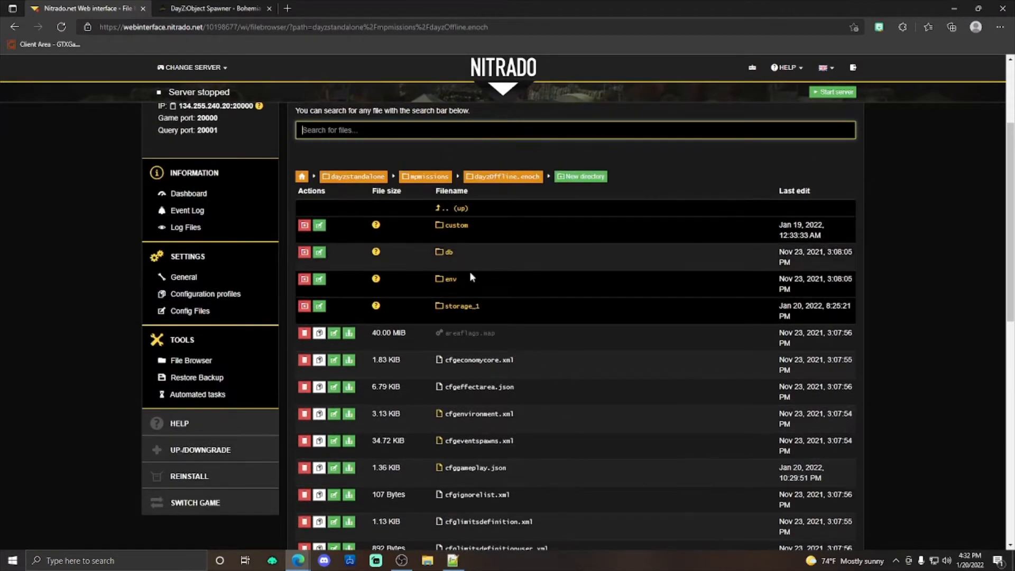
{"action": "left_click", "coordinate": [451, 280]}
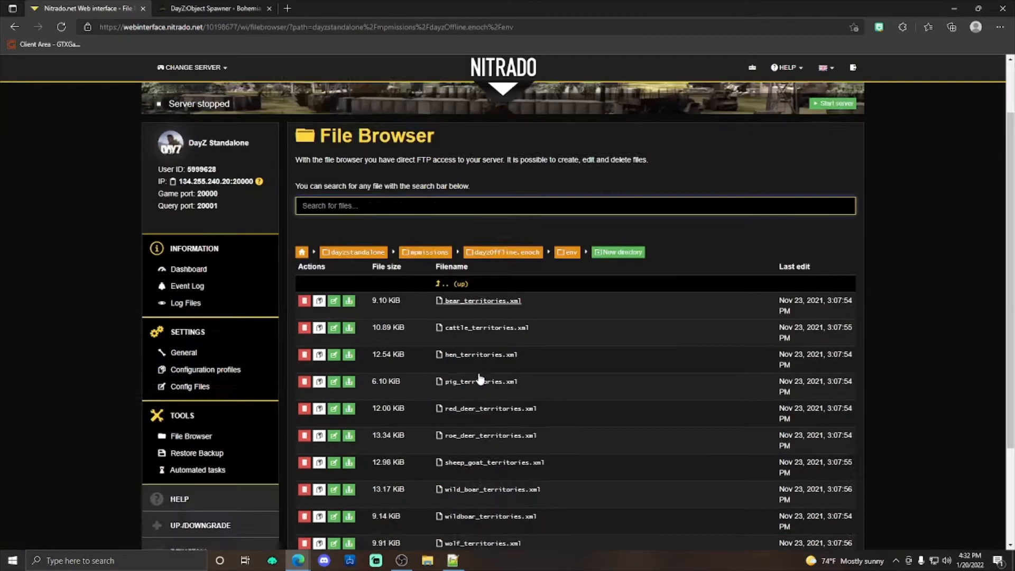
{"action": "scroll", "coordinate": [476, 439], "scroll_direction": "down", "scroll_amount": 4}
{"action": "left_click", "coordinate": [475, 433]}
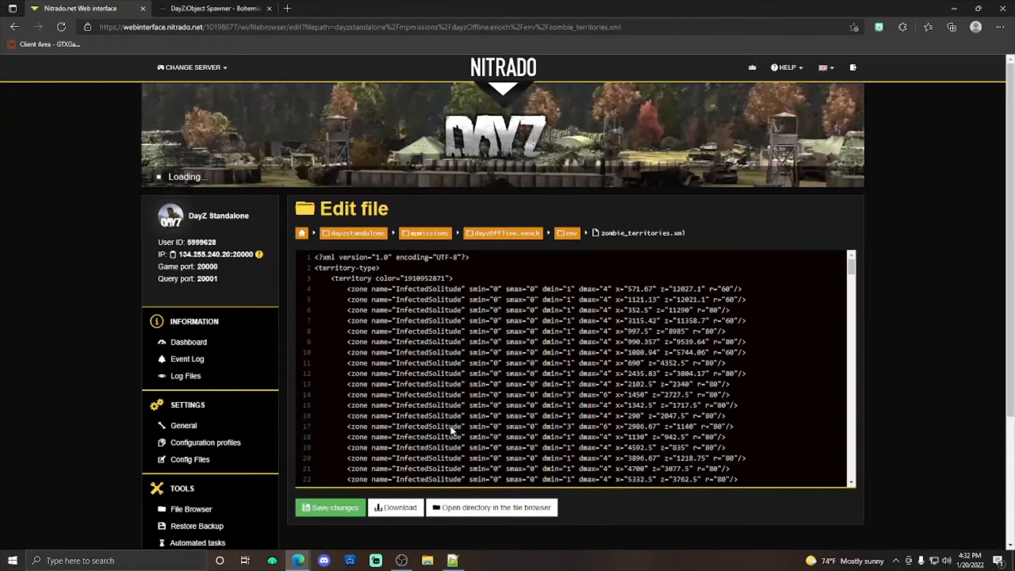
Step: Duplicate the last InfectedArmy zone entry of its territory on a new line directly below it in zombie_territories.xml
{"action": "scroll", "coordinate": [573, 369], "scroll_direction": "down", "scroll_amount": 11}
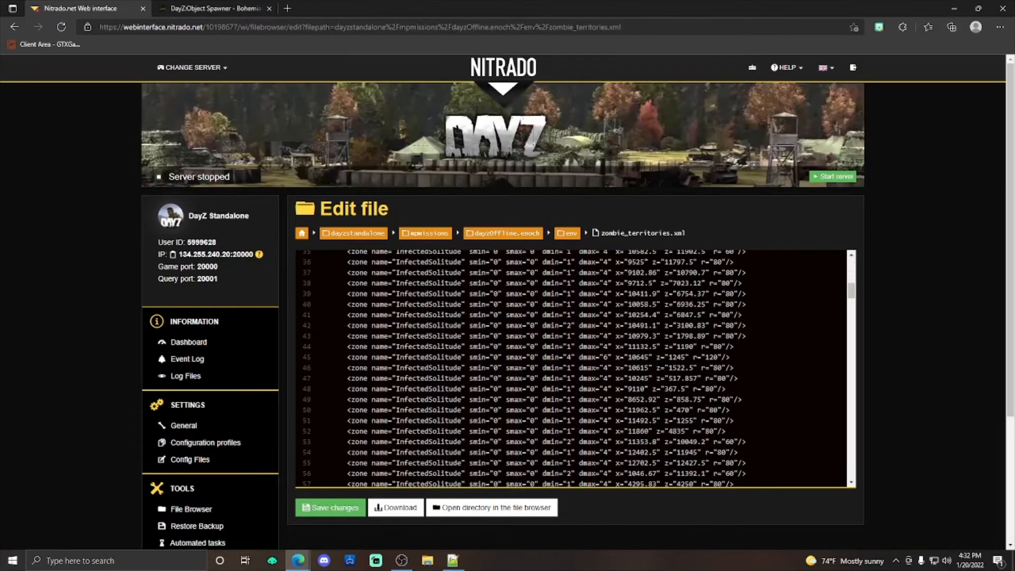
{"action": "scroll", "coordinate": [574, 369], "scroll_direction": "down", "scroll_amount": 6}
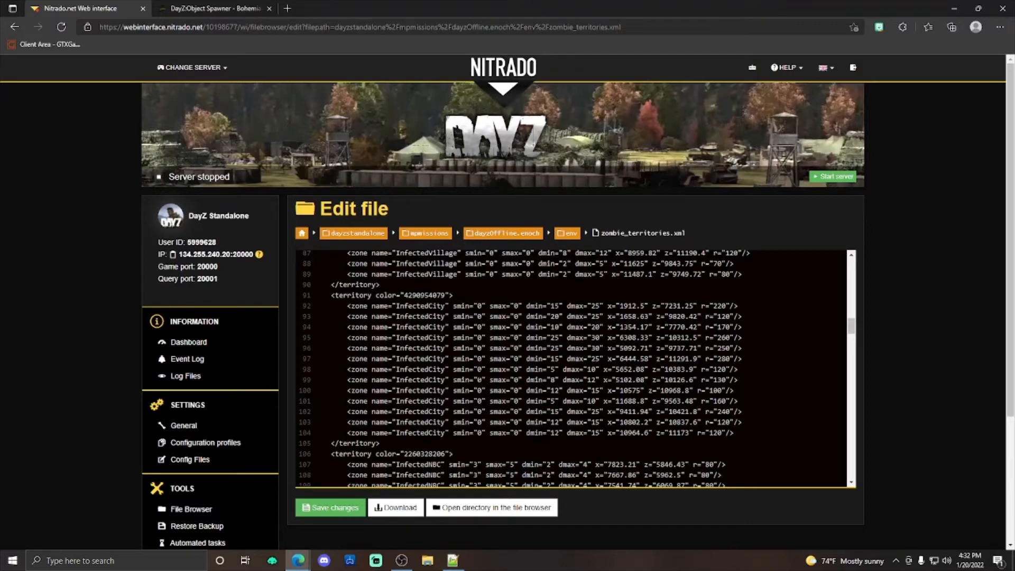
{"action": "scroll", "coordinate": [573, 369], "scroll_direction": "down", "scroll_amount": 19}
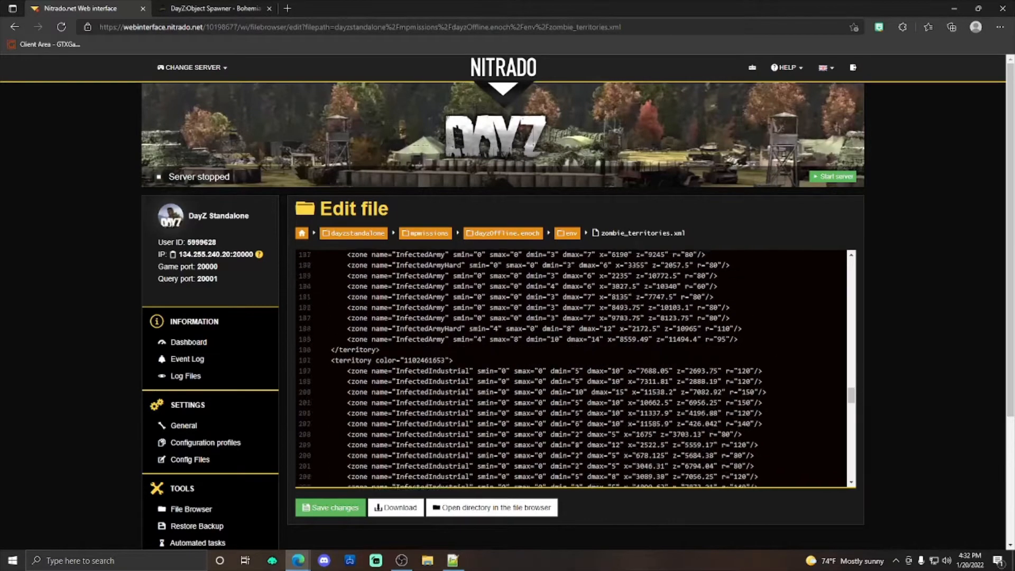
{"action": "scroll", "coordinate": [573, 369], "scroll_direction": "down", "scroll_amount": 1}
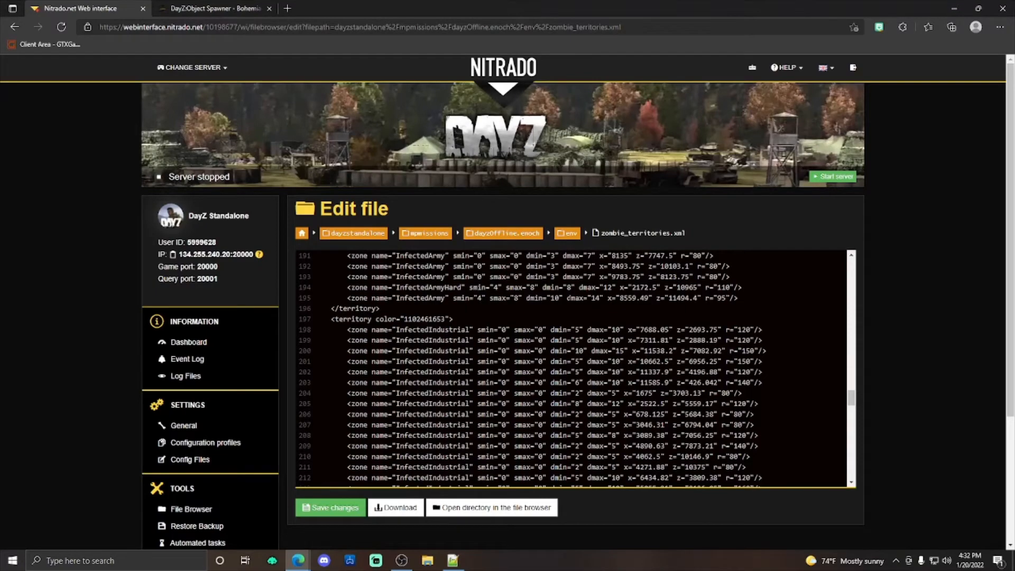
{"action": "scroll", "coordinate": [573, 369], "scroll_direction": "down", "scroll_amount": 4}
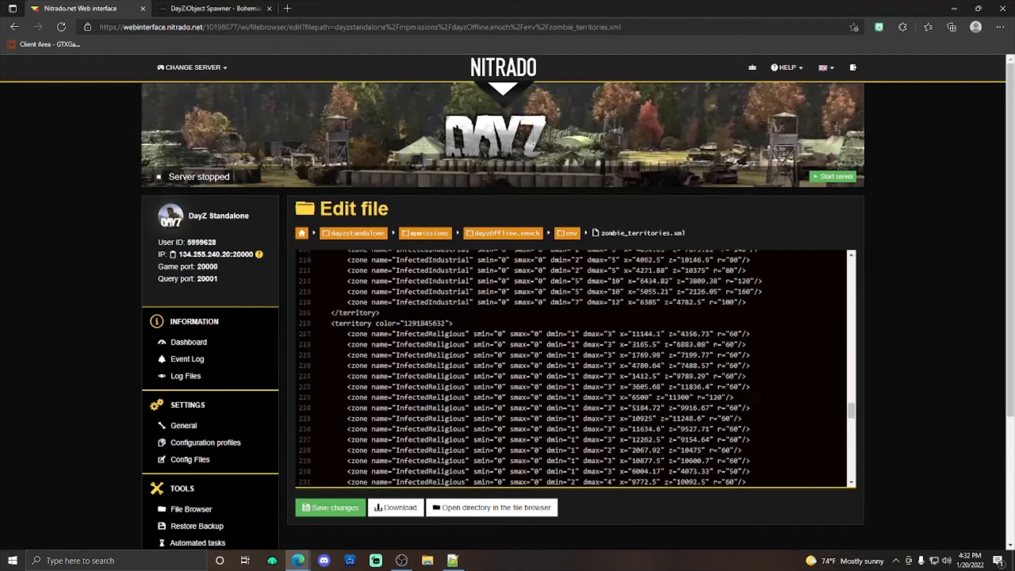
{"action": "scroll", "coordinate": [573, 369], "scroll_direction": "up", "scroll_amount": 5}
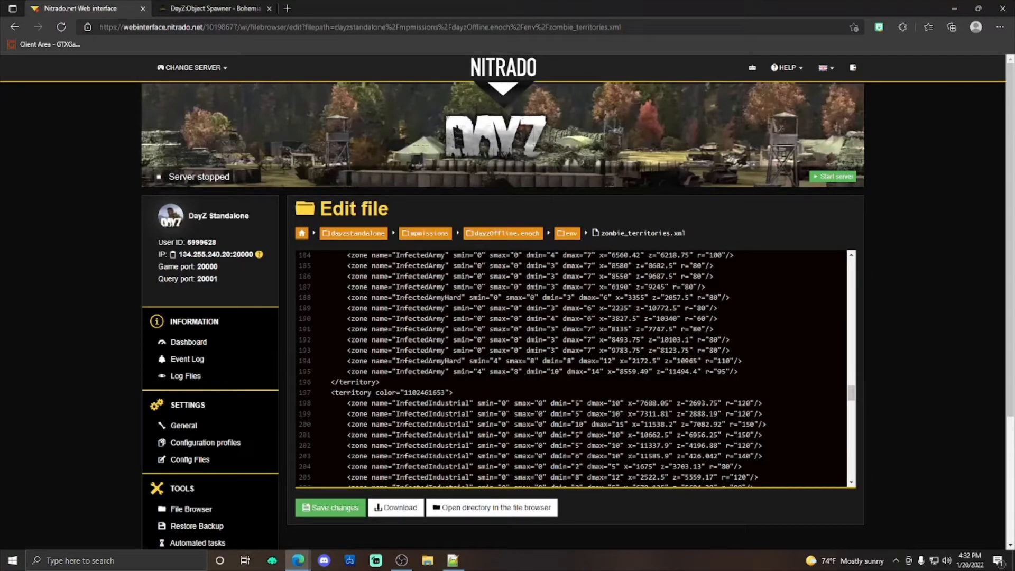
{"action": "left_click_drag", "start_coordinate": [739, 372], "coordinate": [344, 372]}
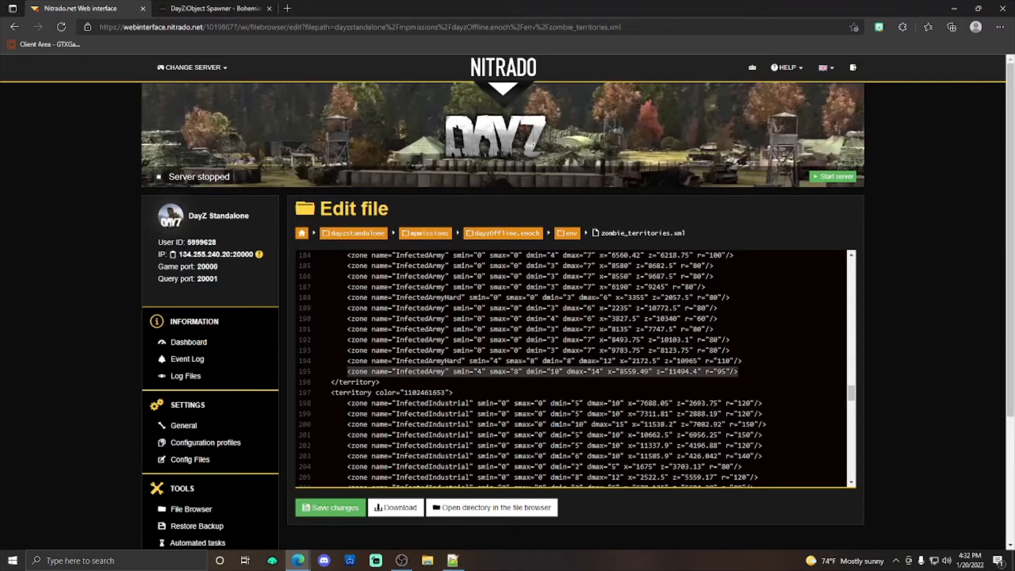
{"action": "right_click", "coordinate": [419, 372]}
{"action": "left_click", "coordinate": [446, 111]}
{"action": "left_click", "coordinate": [400, 382]}
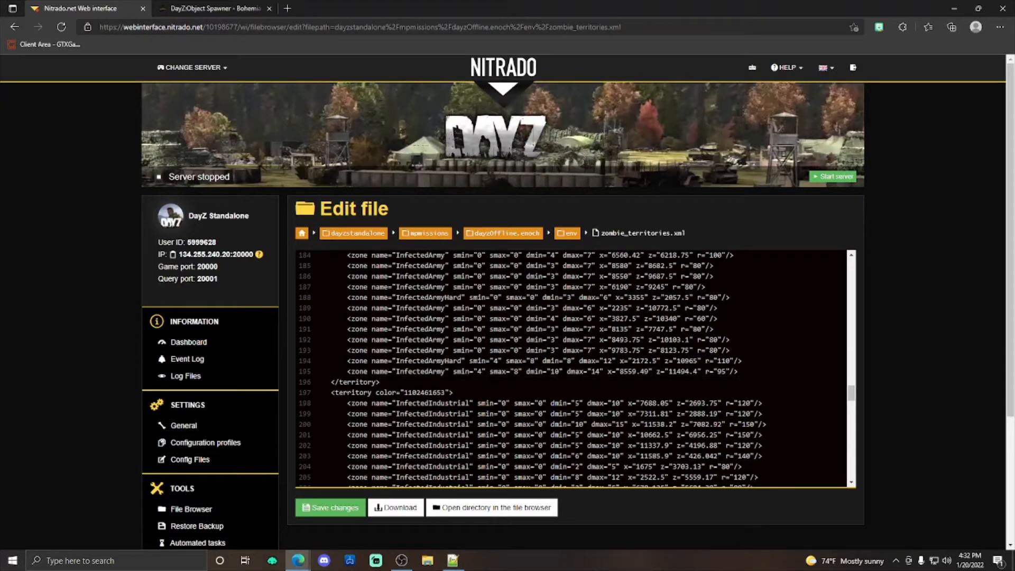
{"action": "key", "text": "Return"}
{"action": "key", "text": "ctrl+v"}
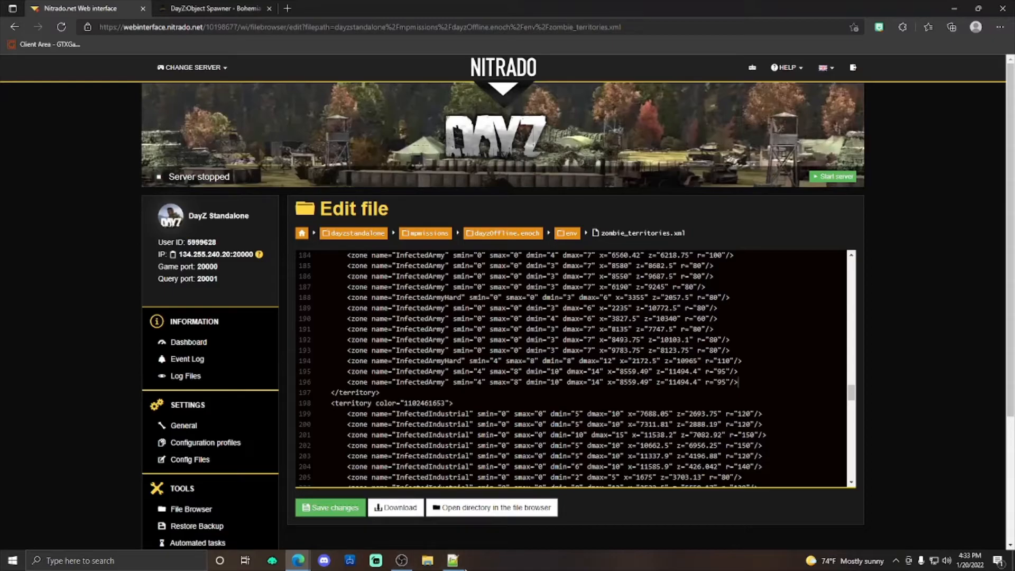
Step: Switch to Notepad++, examine the group positions in youtubetest.xml for zone coordinates, and return to the Nitrado editor in the browser
{"action": "left_click", "coordinate": [453, 561]}
{"action": "left_click", "coordinate": [739, 45]}
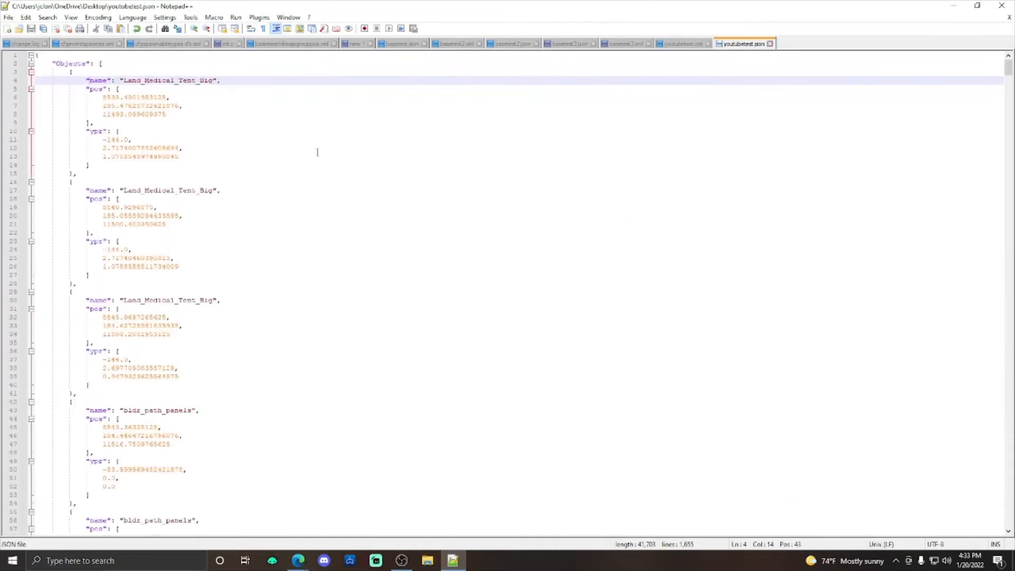
{"action": "left_click", "coordinate": [682, 45]}
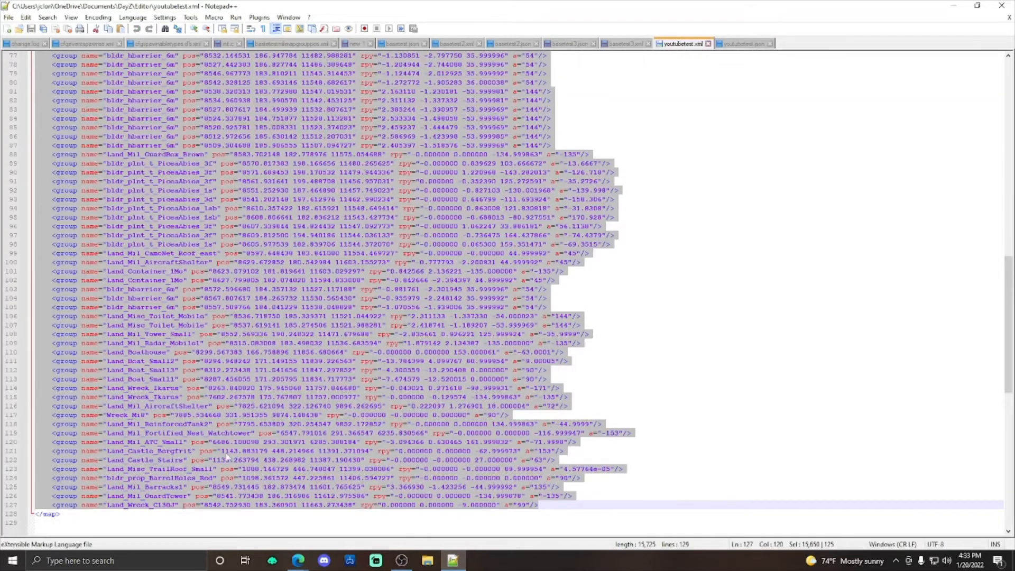
{"action": "scroll", "coordinate": [164, 464], "scroll_direction": "down", "scroll_amount": 1}
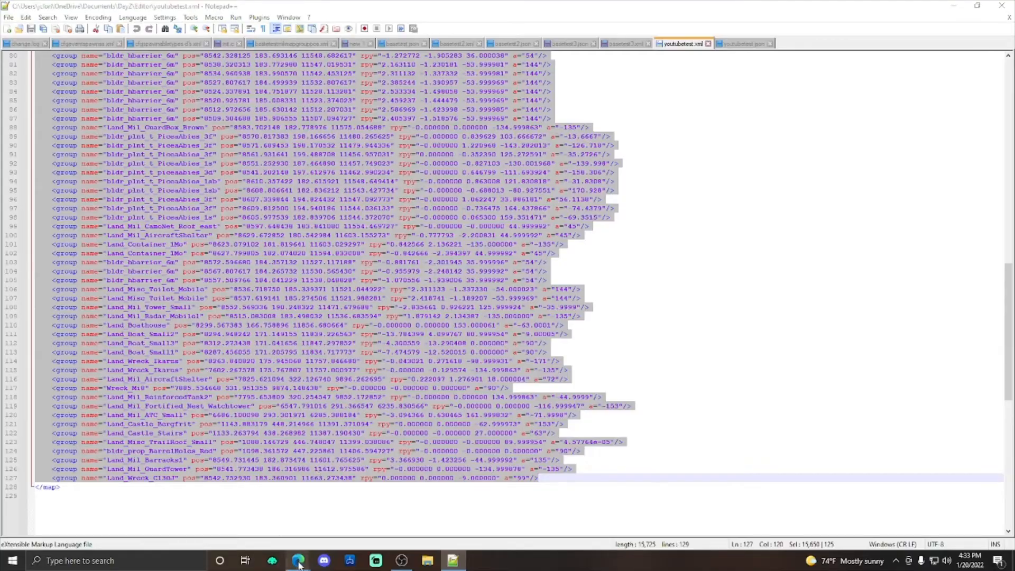
{"action": "mouse_move", "coordinate": [298, 560]}
{"action": "left_click", "coordinate": [327, 501]}
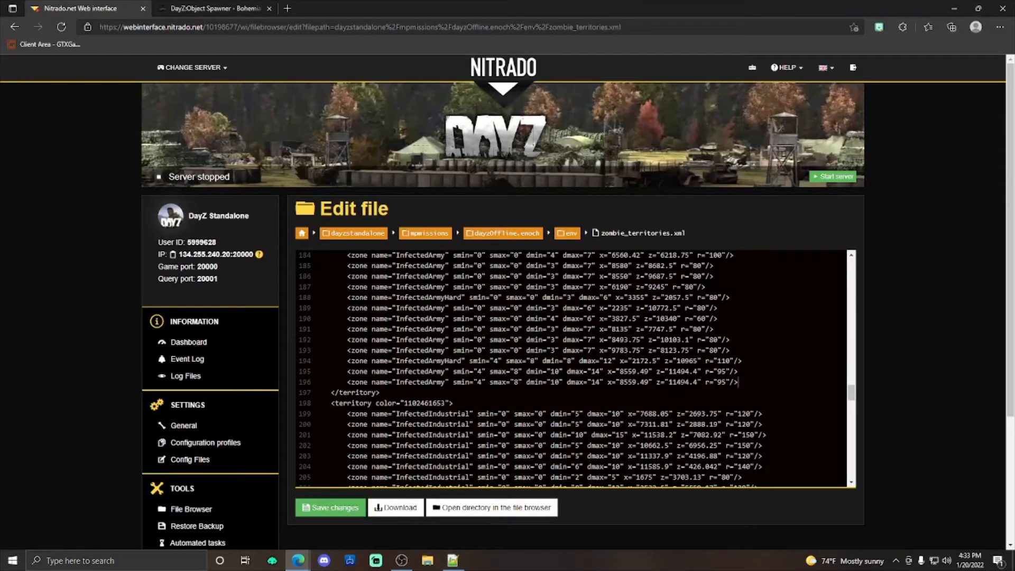
Step: Delete the duplicated InfectedArmy zone line and leave zombie_territories.xml for the env folder without saving
{"action": "left_click_drag", "start_coordinate": [738, 382], "coordinate": [324, 381]}
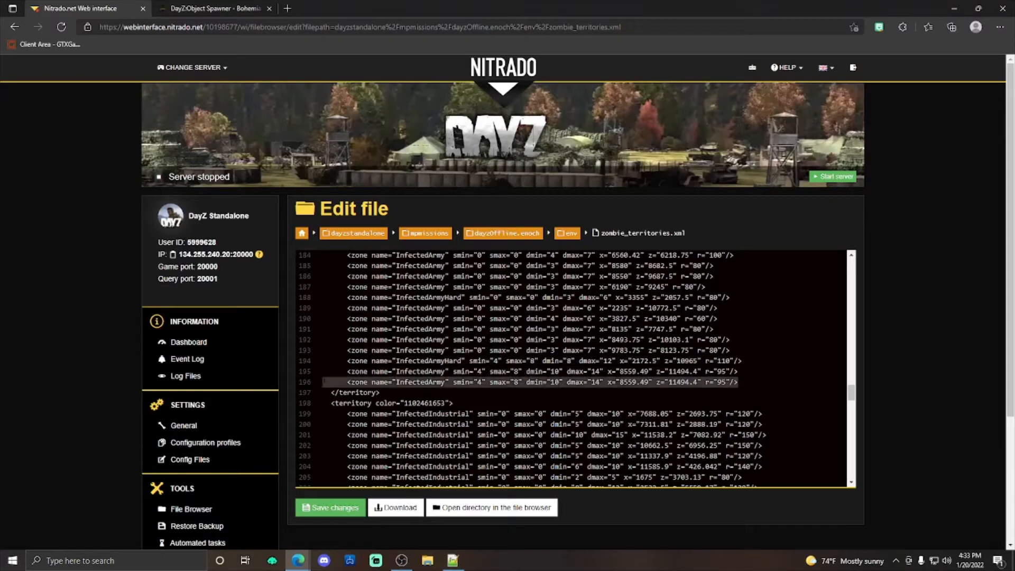
{"action": "key", "text": "BackSpace"}
{"action": "key", "text": "BackSpace"}
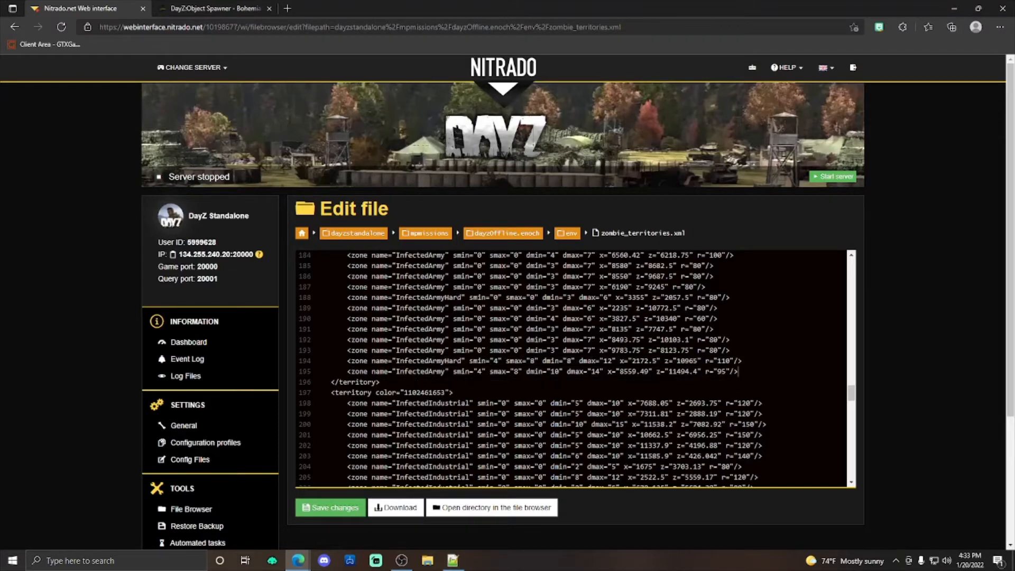
{"action": "left_click", "coordinate": [563, 236]}
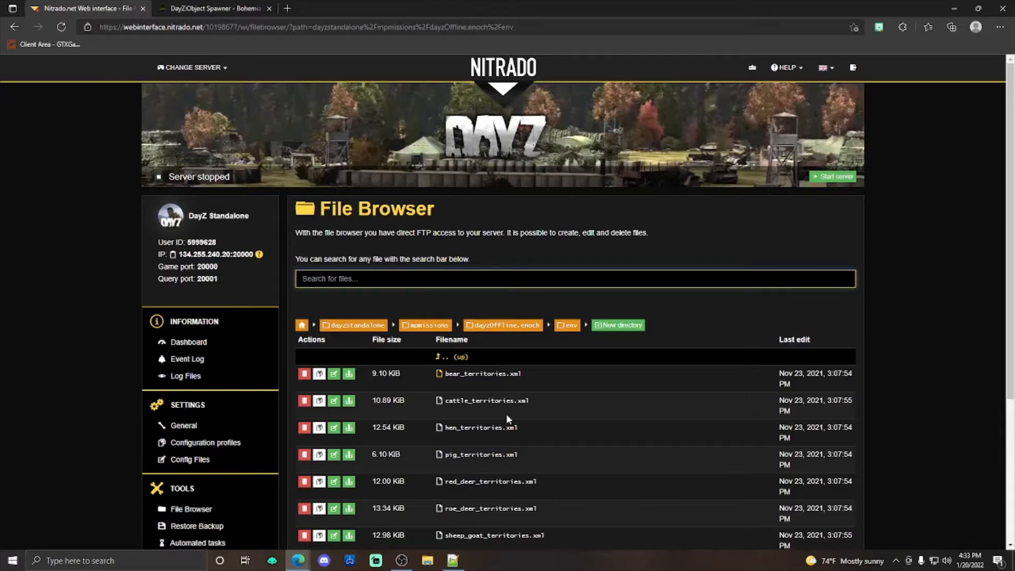
Step: Look through the animal and zombie territory files in the env folder and go back to the dayzOffline.enoch folder
{"action": "scroll", "coordinate": [506, 414], "scroll_direction": "down", "scroll_amount": 4}
{"action": "scroll", "coordinate": [509, 377], "scroll_direction": "up", "scroll_amount": 4}
{"action": "scroll", "coordinate": [517, 364], "scroll_direction": "down", "scroll_amount": 4}
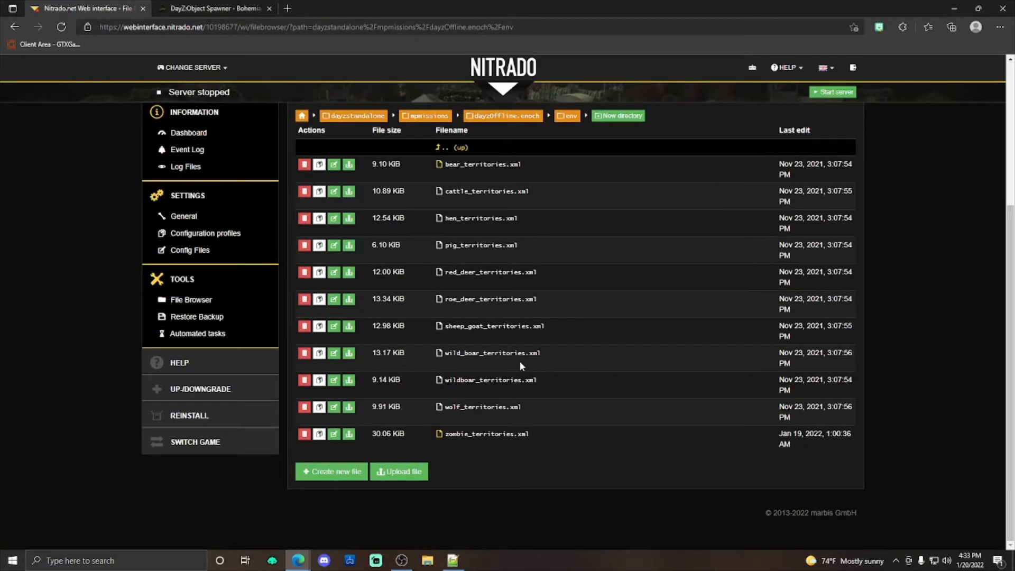
{"action": "scroll", "coordinate": [480, 360], "scroll_direction": "up", "scroll_amount": 3}
{"action": "scroll", "coordinate": [614, 317], "scroll_direction": "down", "scroll_amount": 3}
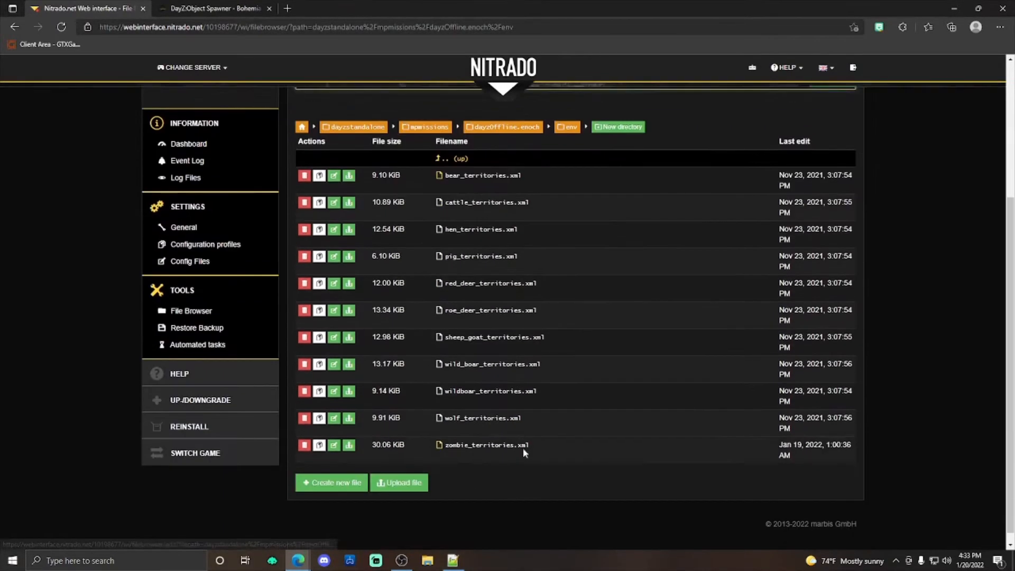
{"action": "scroll", "coordinate": [553, 291], "scroll_direction": "up", "scroll_amount": 1}
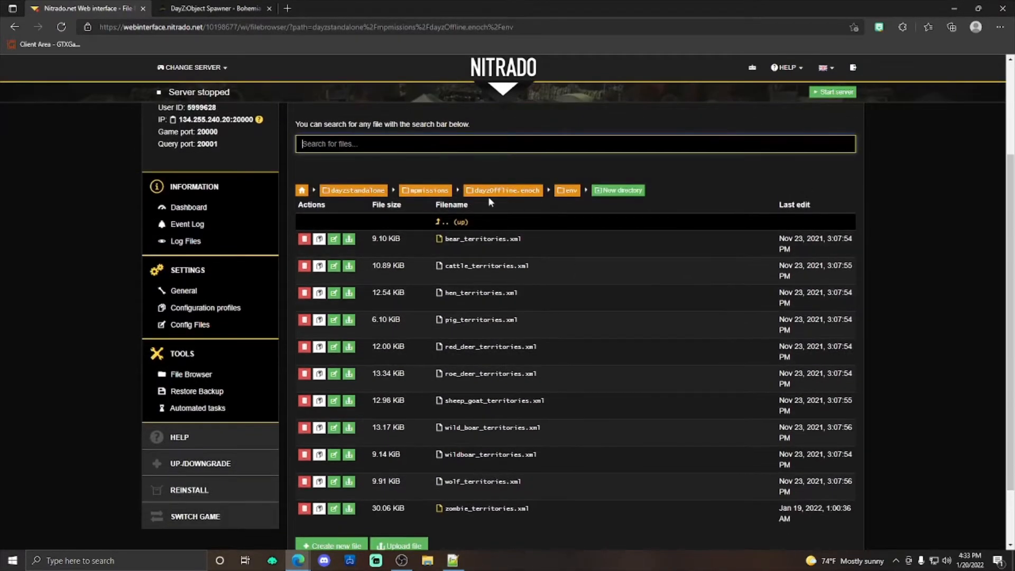
{"action": "scroll", "coordinate": [487, 195], "scroll_direction": "up", "scroll_amount": 3}
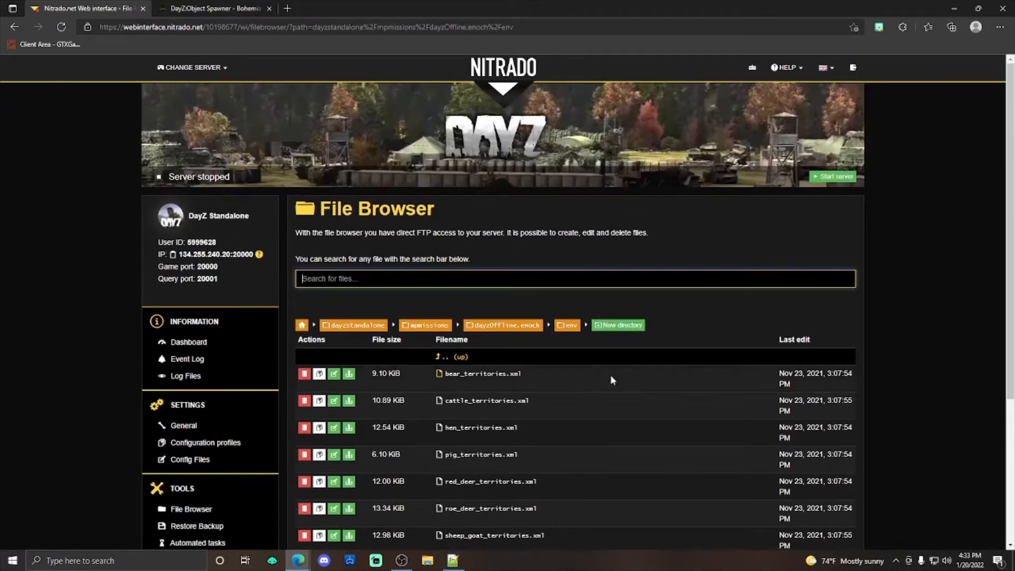
{"action": "left_click", "coordinate": [503, 325]}
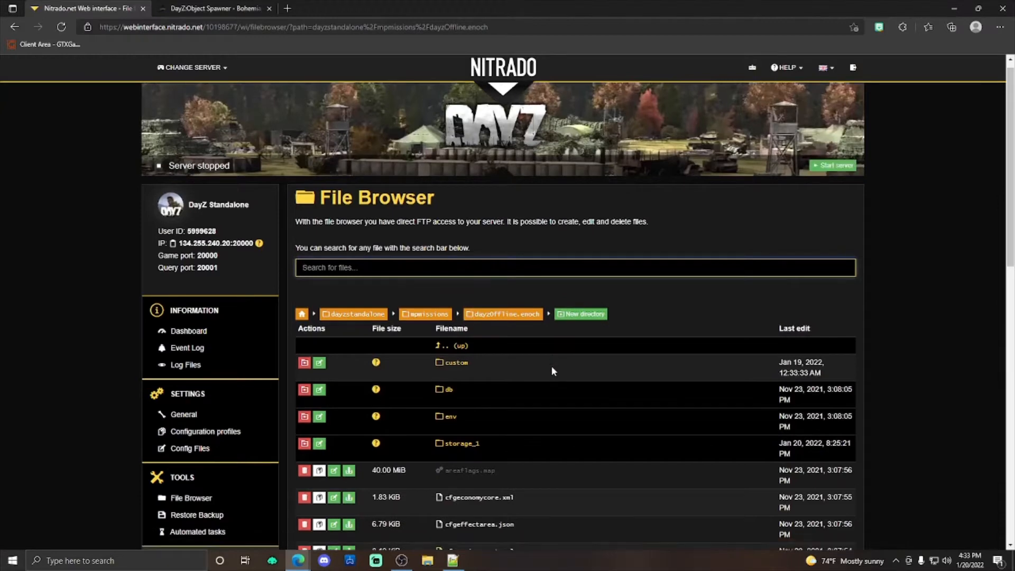
Step: Examine the files in the data folder inside storage_1, and go back to the dayzOffline.enoch folder
{"action": "scroll", "coordinate": [550, 363], "scroll_direction": "up", "scroll_amount": 2}
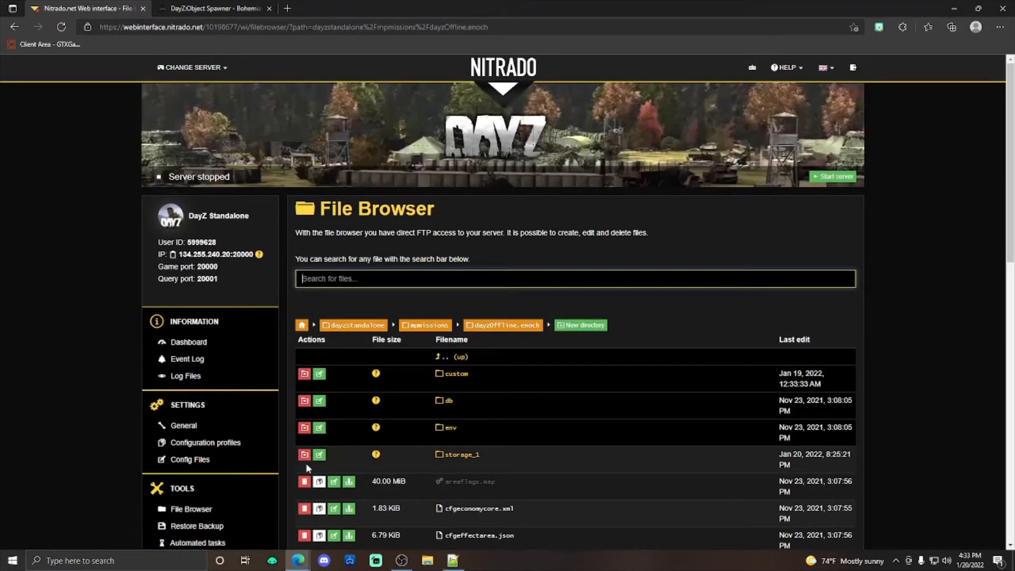
{"action": "scroll", "coordinate": [437, 312], "scroll_direction": "down", "scroll_amount": 3}
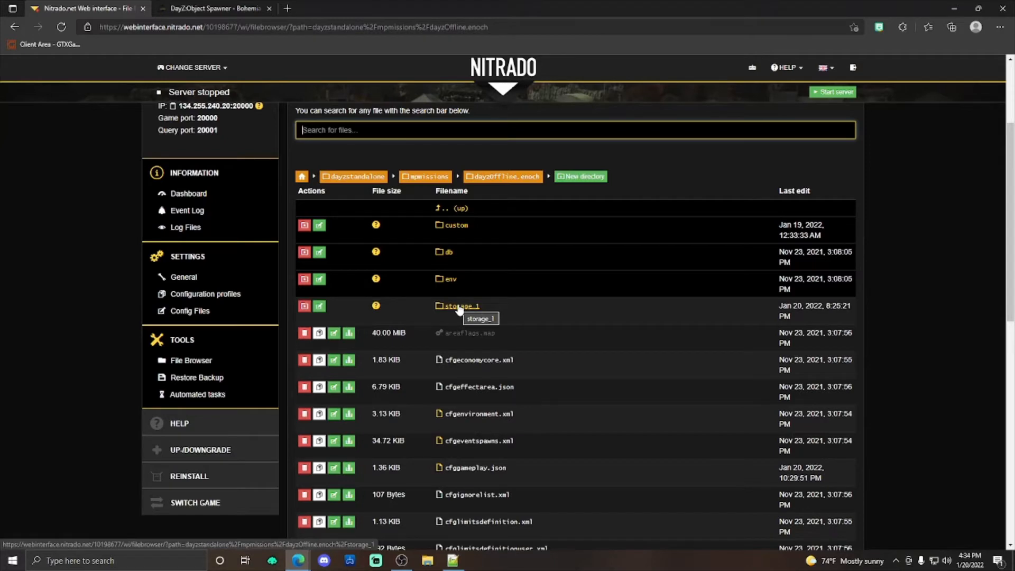
{"action": "left_click", "coordinate": [459, 308]}
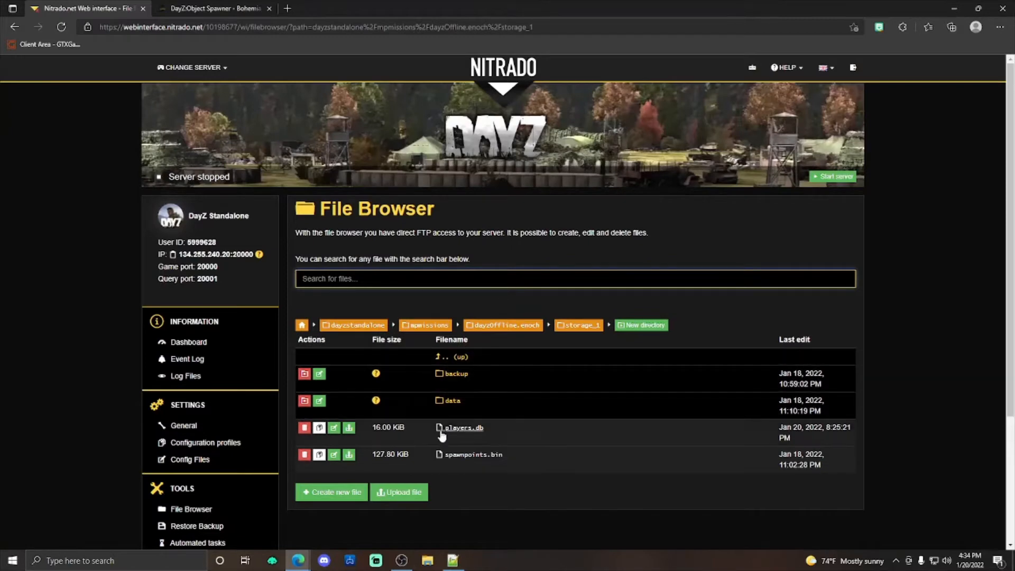
{"action": "left_click", "coordinate": [446, 403]}
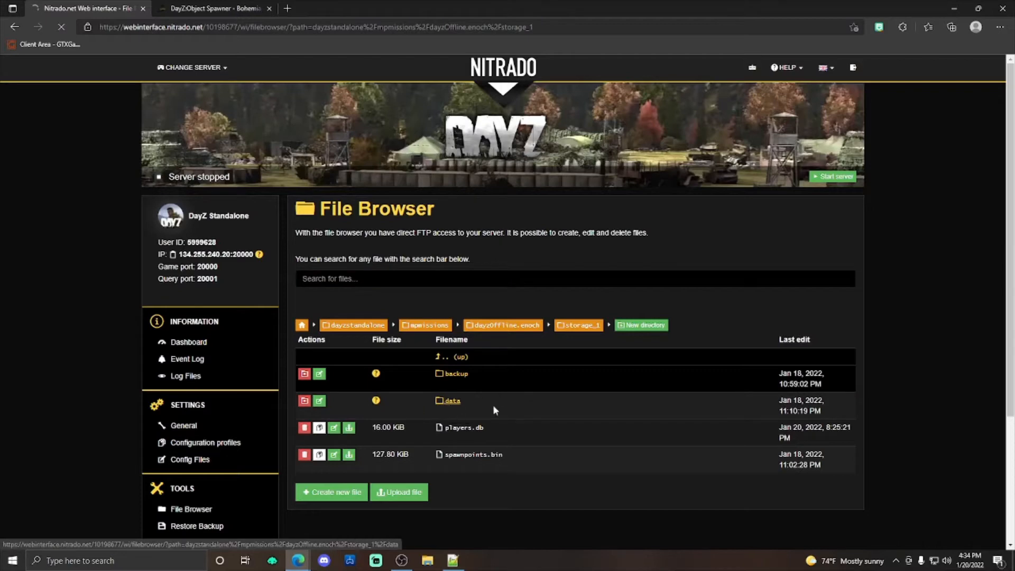
{"action": "scroll", "coordinate": [468, 382], "scroll_direction": "down", "scroll_amount": 10}
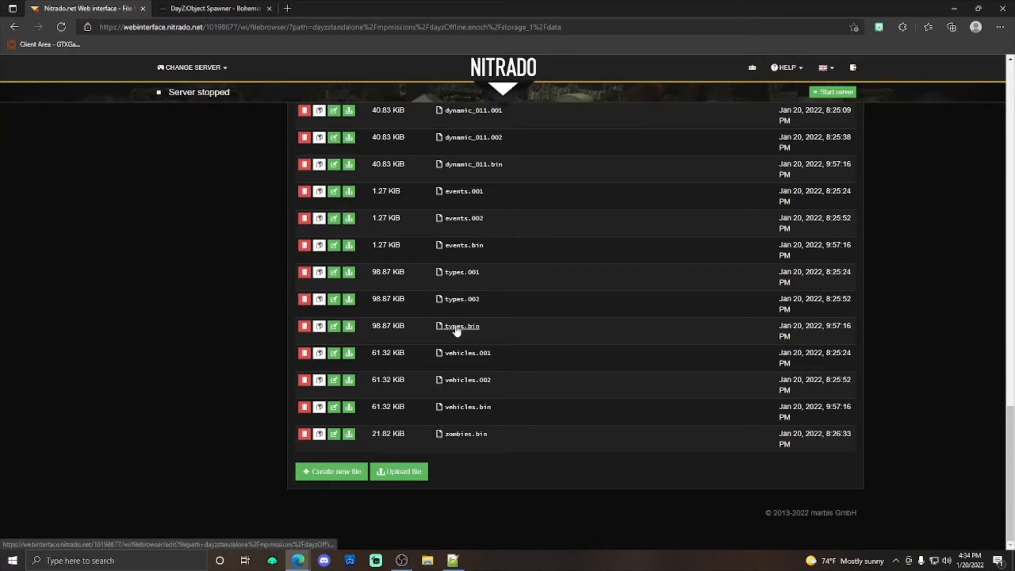
{"action": "scroll", "coordinate": [457, 329], "scroll_direction": "up", "scroll_amount": 20}
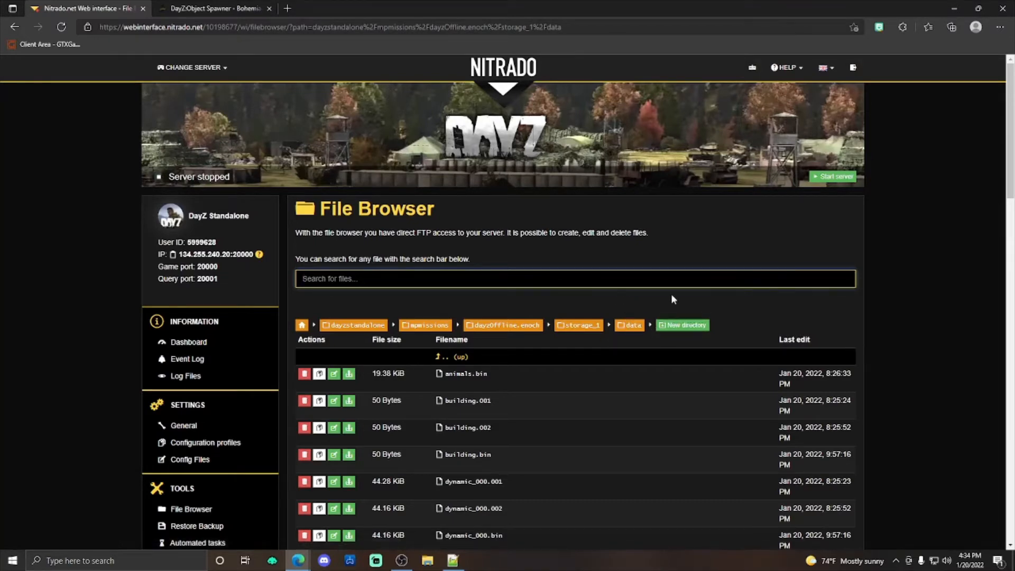
{"action": "left_click", "coordinate": [624, 327]}
{"action": "left_click", "coordinate": [574, 329]}
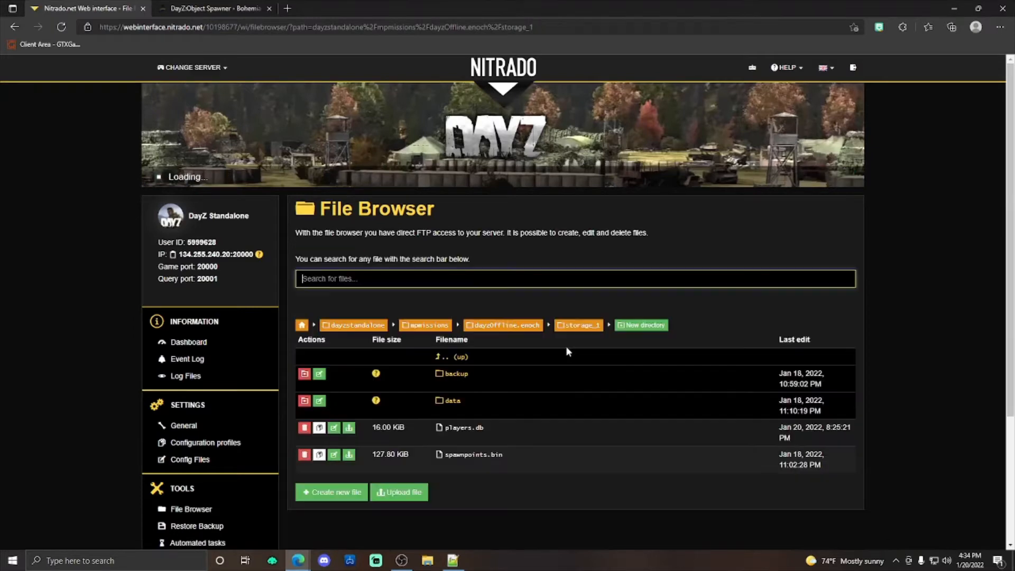
{"action": "left_click", "coordinate": [515, 331]}
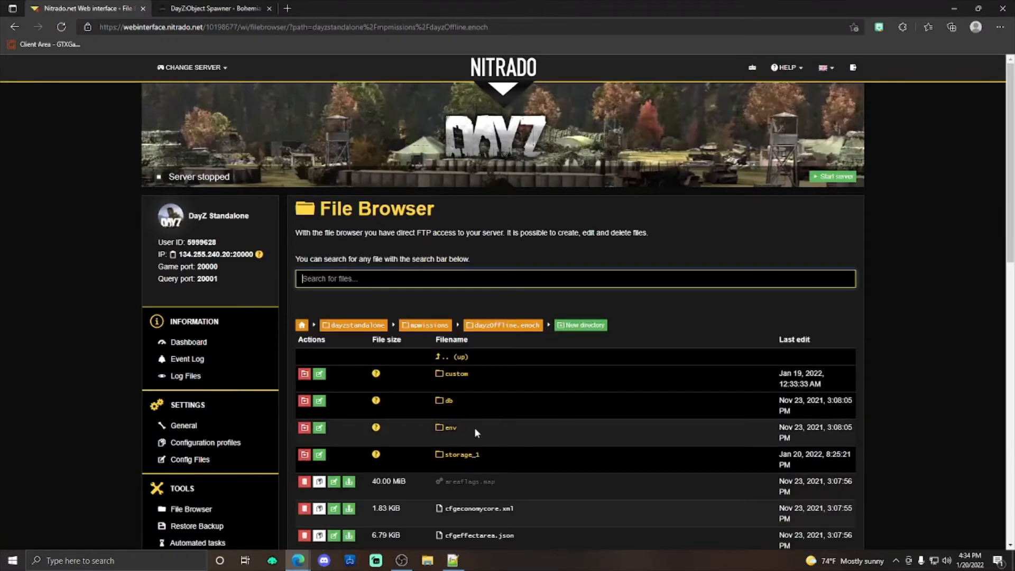
Step: Delete the data folder from storage_1 and confirm the deletion
{"action": "left_click", "coordinate": [454, 459]}
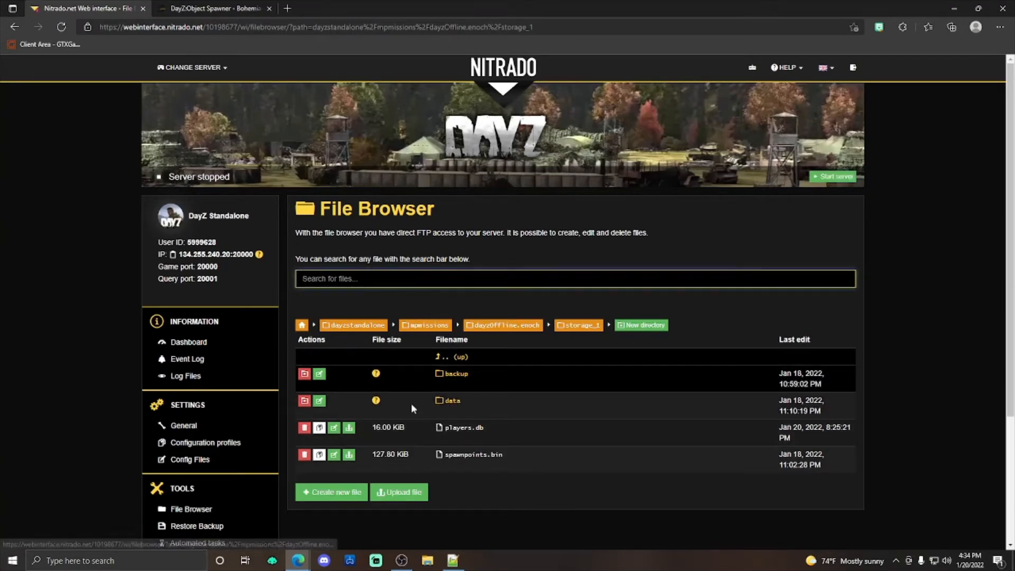
{"action": "left_click", "coordinate": [306, 403]}
{"action": "left_click", "coordinate": [646, 155]}
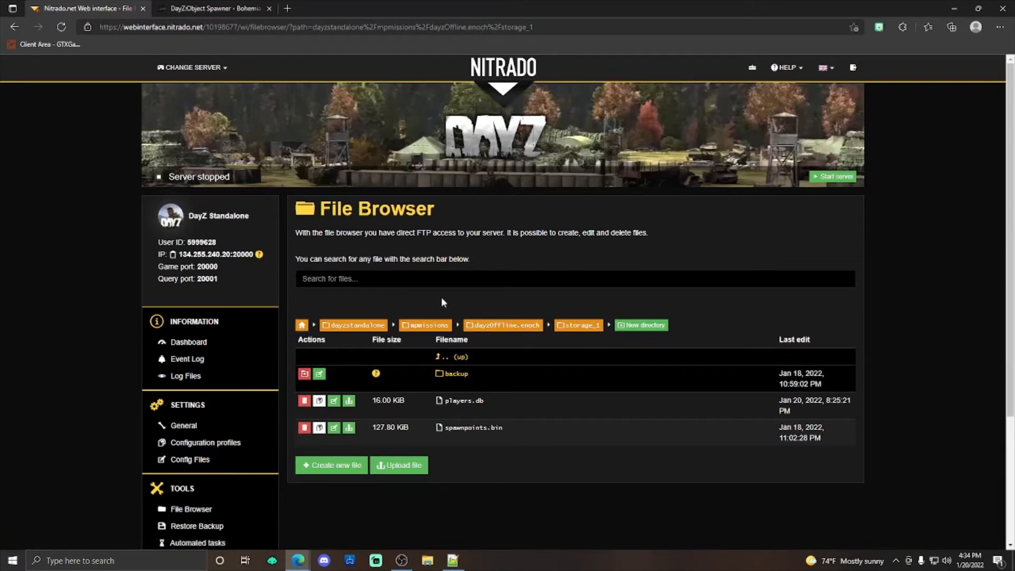
Step: Leave storage_1 for the file browser's root and open the dayzOffline.enoch folder under dayzstandalone/mpmissions
{"action": "left_click", "coordinate": [301, 326]}
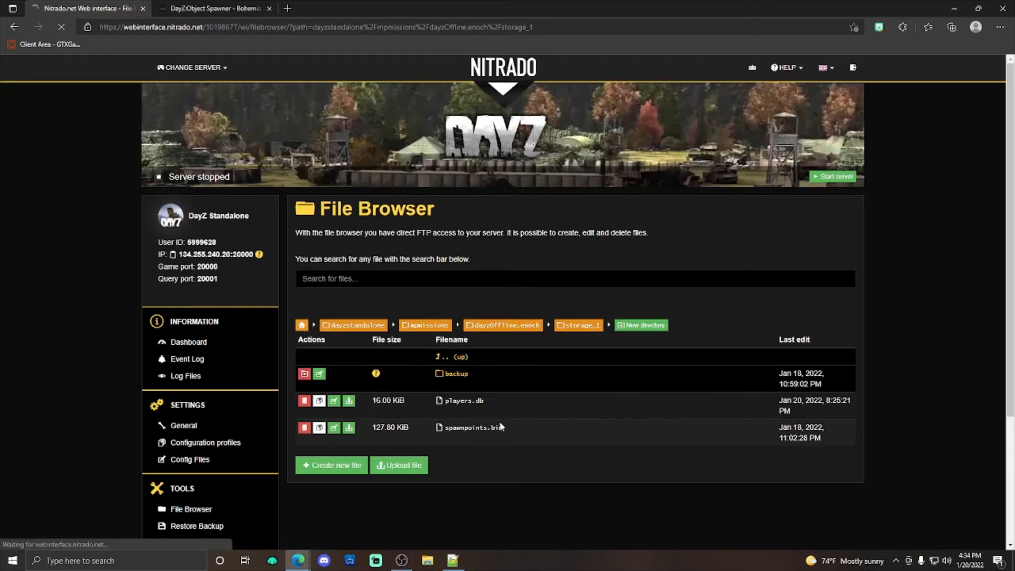
{"action": "left_click", "coordinate": [459, 358]}
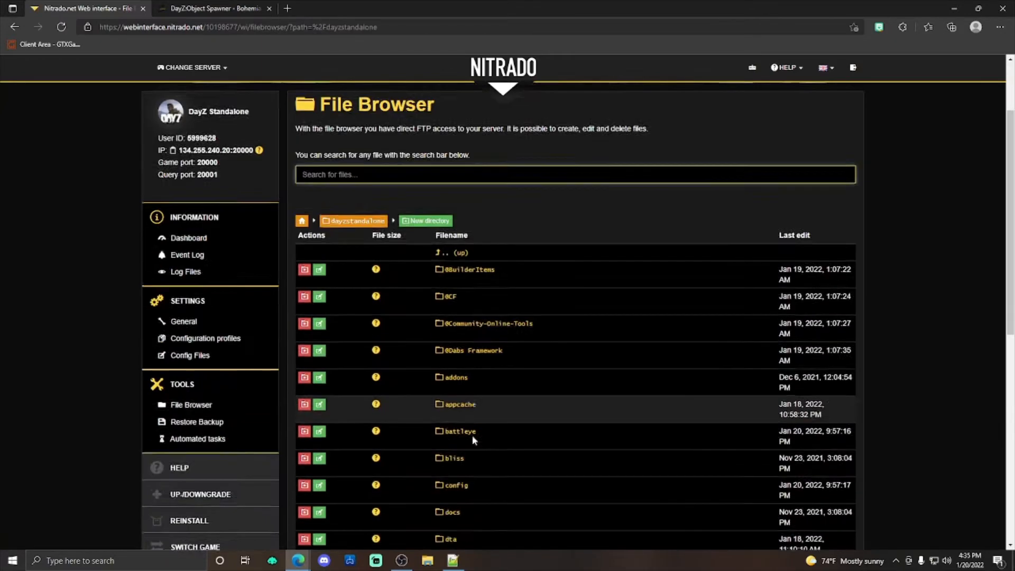
{"action": "scroll", "coordinate": [471, 436], "scroll_direction": "down", "scroll_amount": 8}
{"action": "left_click", "coordinate": [452, 280]}
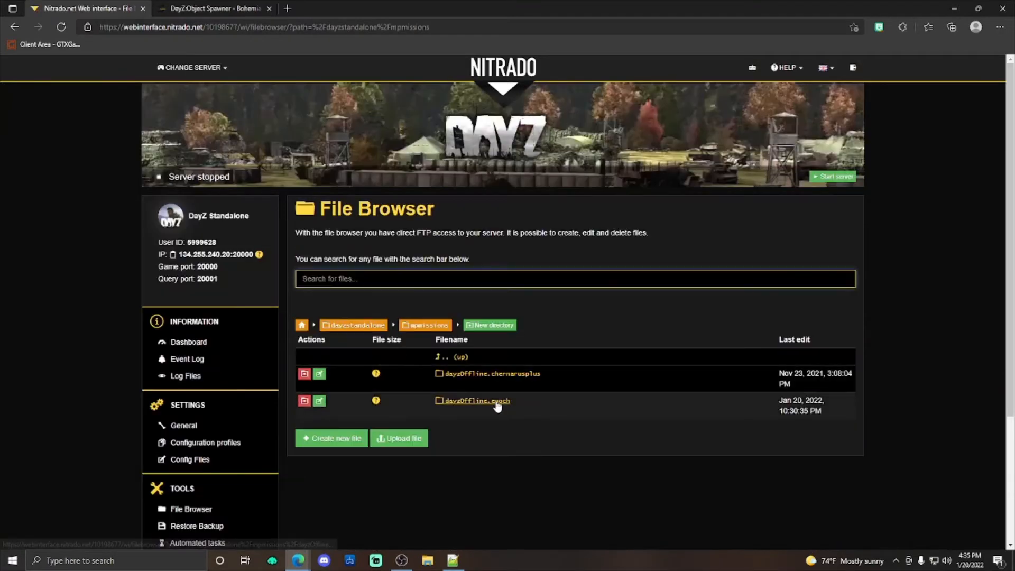
{"action": "left_click", "coordinate": [492, 402]}
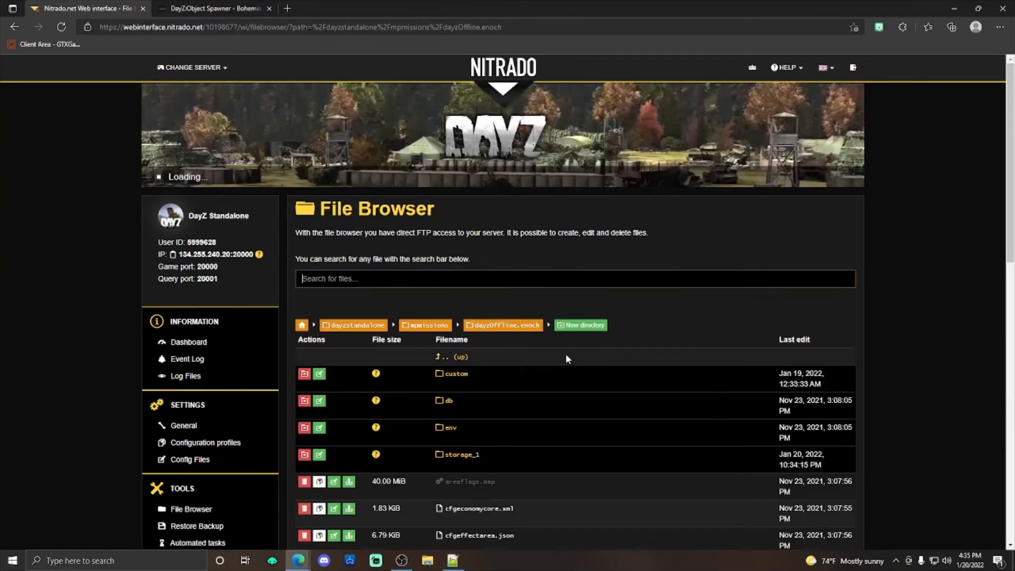
Step: Open cfggameplay.json, check the objectSpawnersArr entry under WorldsData, and return to the dayzOffline.enoch folder
{"action": "scroll", "coordinate": [531, 392], "scroll_direction": "down", "scroll_amount": 8}
{"action": "scroll", "coordinate": [482, 243], "scroll_direction": "down", "scroll_amount": 4}
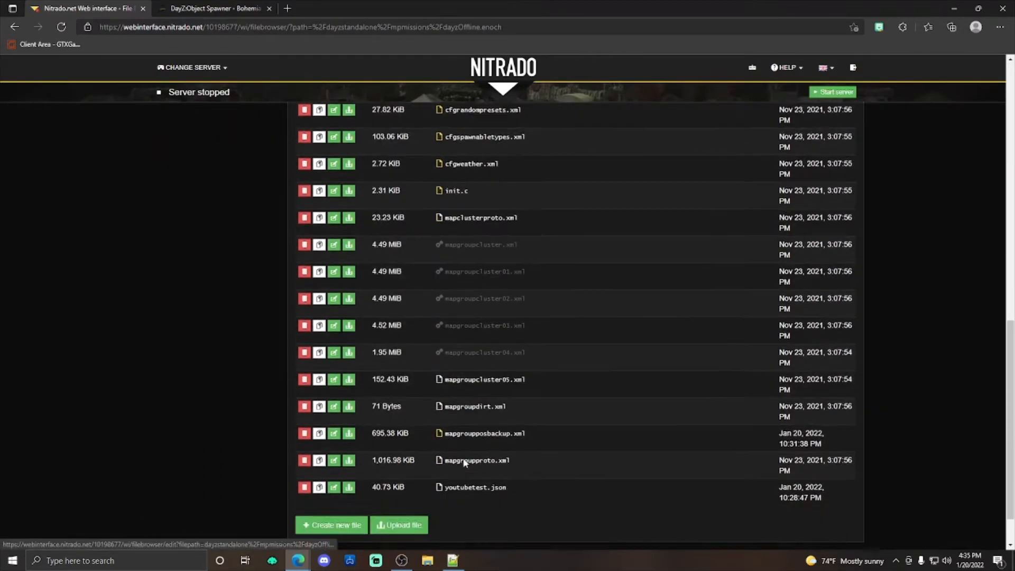
{"action": "scroll", "coordinate": [476, 450], "scroll_direction": "up", "scroll_amount": 7}
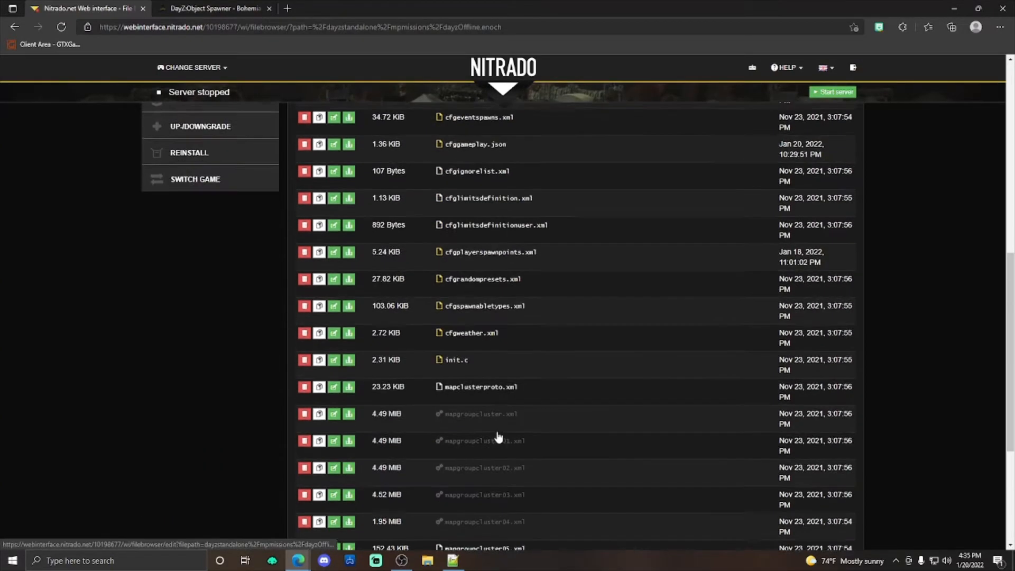
{"action": "left_click", "coordinate": [455, 297]}
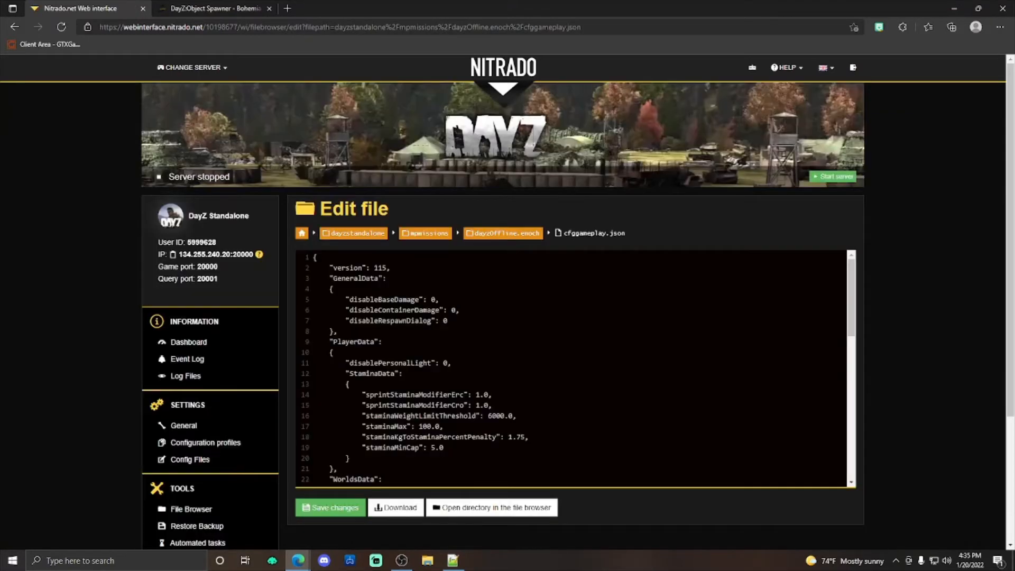
{"action": "scroll", "coordinate": [461, 321], "scroll_direction": "down", "scroll_amount": 2}
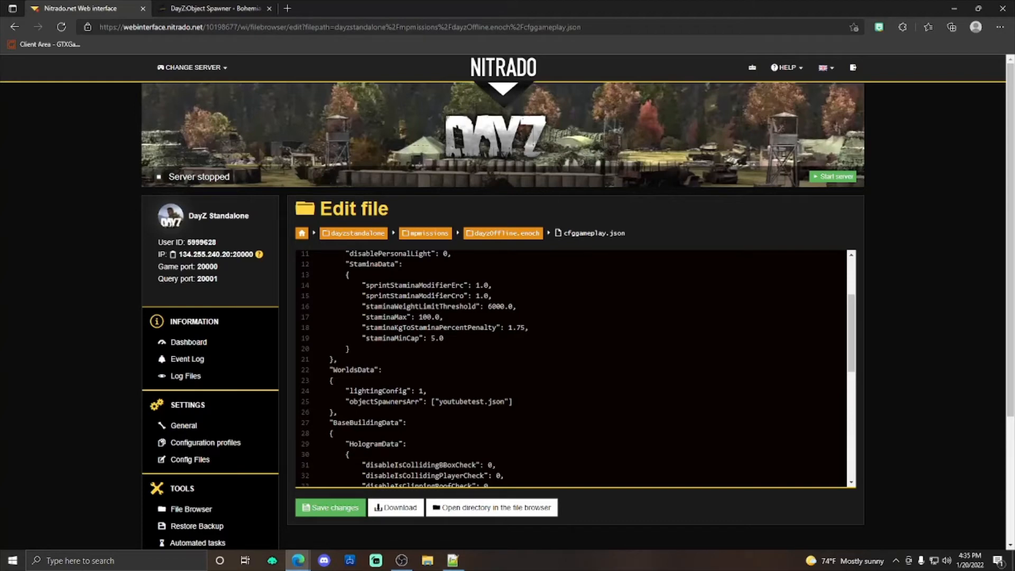
{"action": "left_click", "coordinate": [502, 236]}
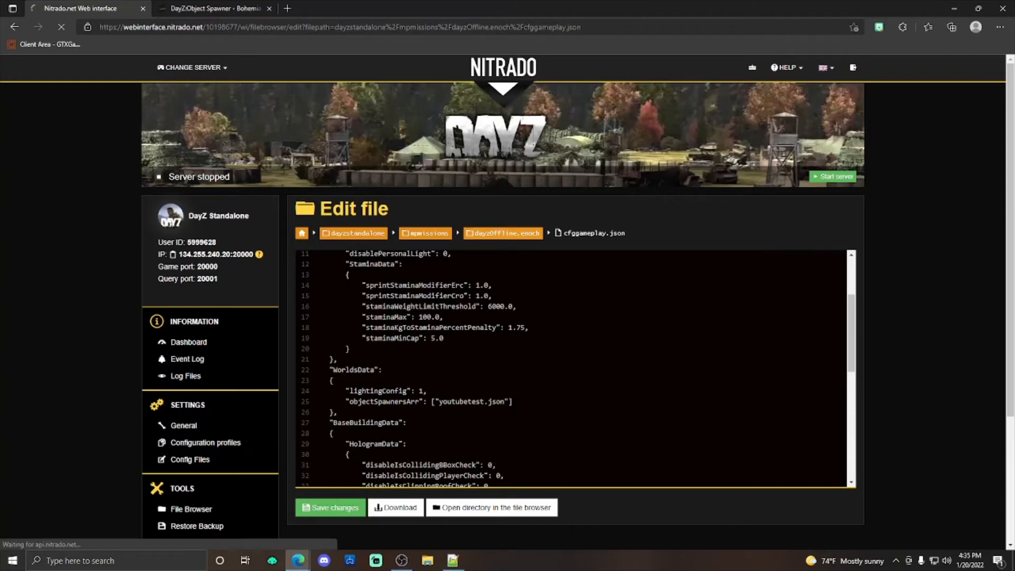
Step: Rename mapgroupposbackup.xml in the dayzOffline.enoch folder to mapgrouppos.xml and check it in the file list
{"action": "scroll", "coordinate": [508, 360], "scroll_direction": "down", "scroll_amount": 12}
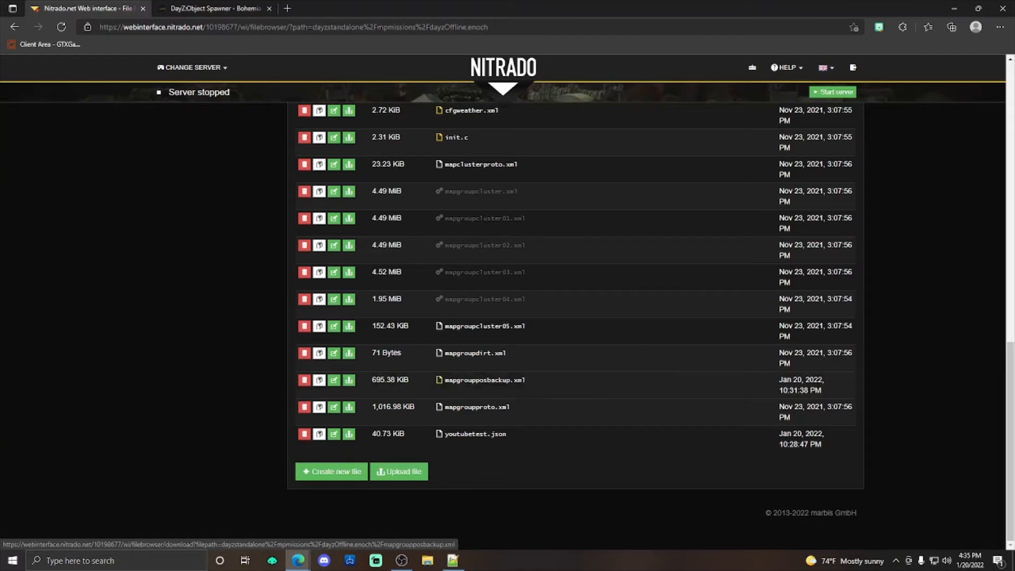
{"action": "left_click", "coordinate": [335, 380]}
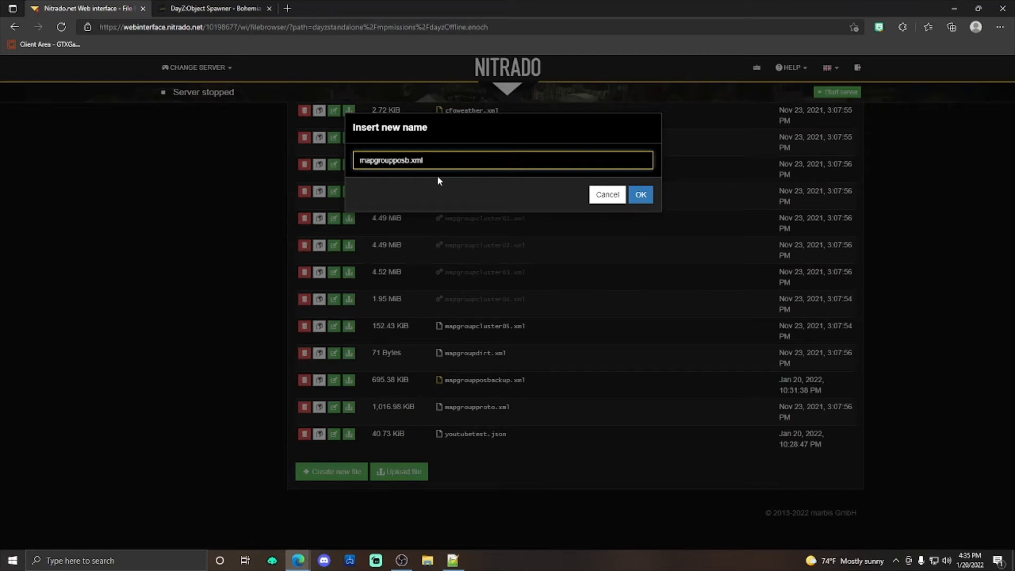
{"action": "left_click", "coordinate": [639, 195]}
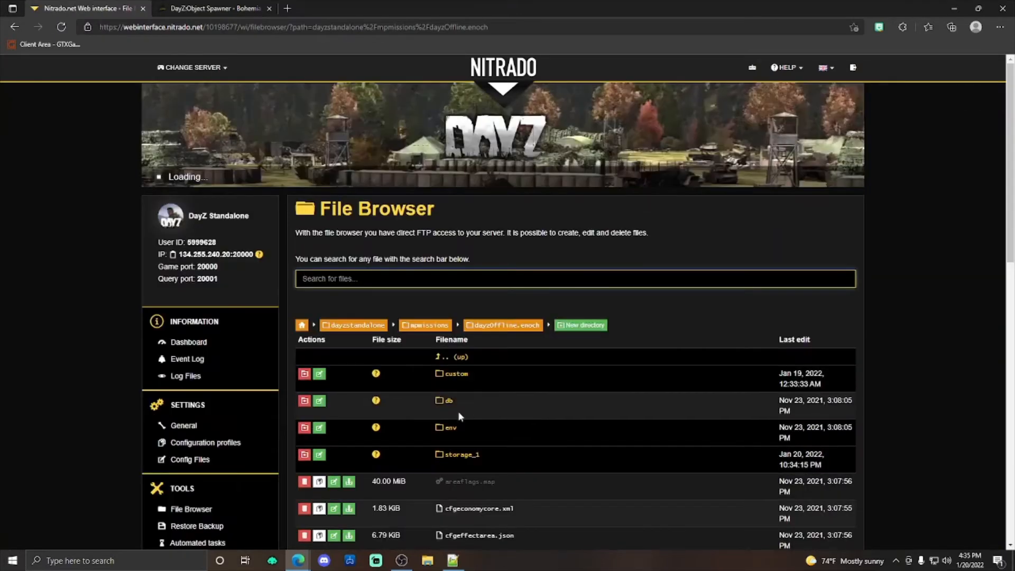
{"action": "scroll", "coordinate": [458, 410], "scroll_direction": "down", "scroll_amount": 10}
{"action": "scroll", "coordinate": [498, 383], "scroll_direction": "down", "scroll_amount": 3}
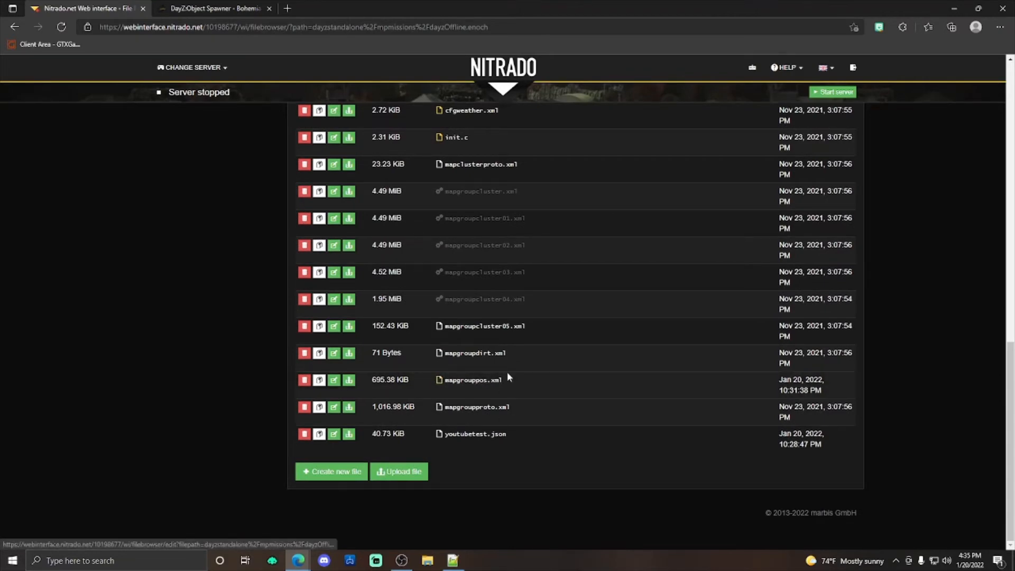
{"action": "scroll", "coordinate": [528, 370], "scroll_direction": "up", "scroll_amount": 9}
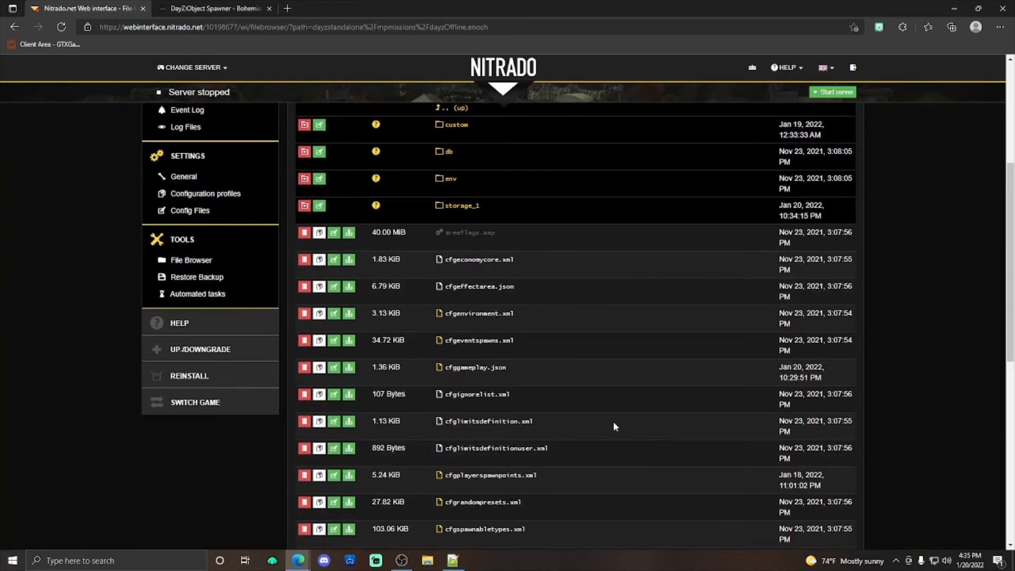
{"action": "scroll", "coordinate": [613, 420], "scroll_direction": "up", "scroll_amount": 5}
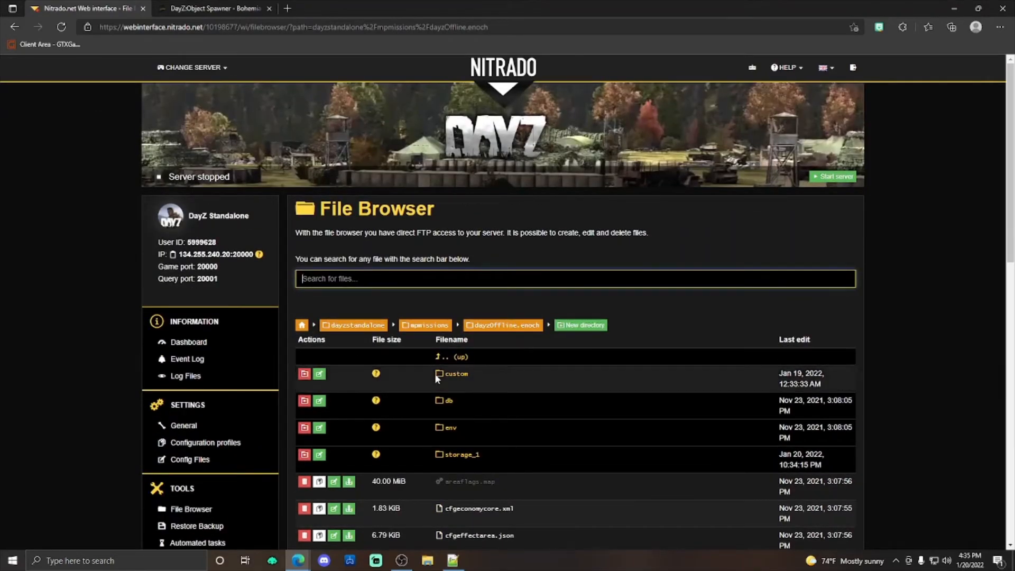
{"action": "scroll", "coordinate": [433, 379], "scroll_direction": "down", "scroll_amount": 15}
{"action": "scroll", "coordinate": [728, 242], "scroll_direction": "up", "scroll_amount": 15}
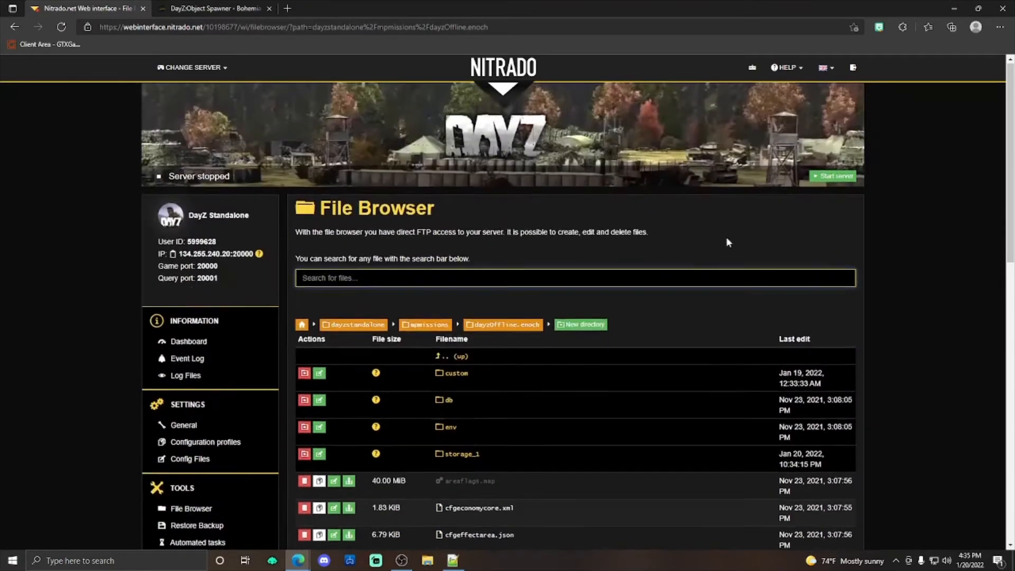
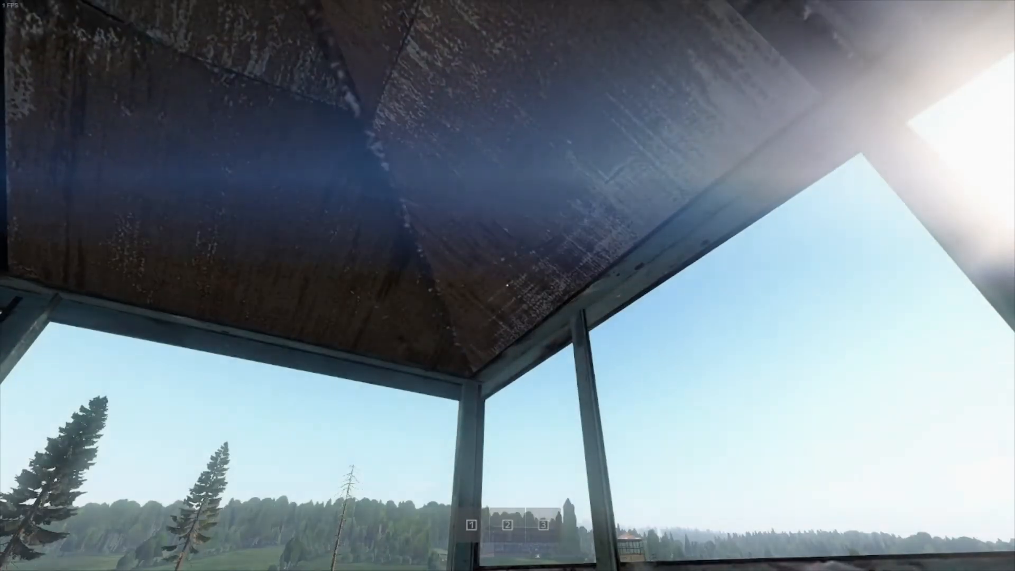
Step: Look around from the watchtower cabin in the game and collect the knife lying on its floor
{"action": "key", "text": "w"}
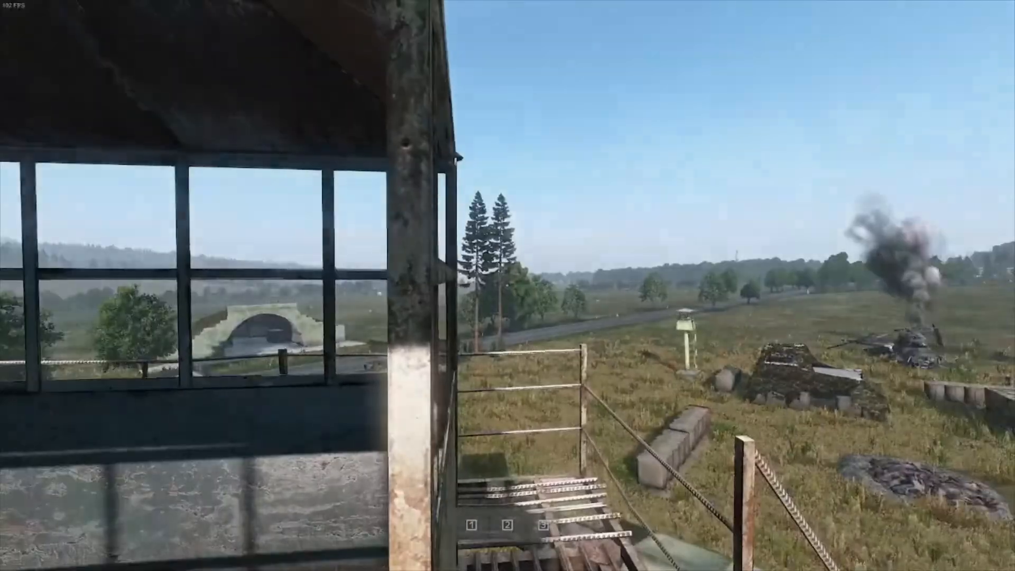
{"action": "key", "text": "w"}
{"action": "key", "text": "w"}
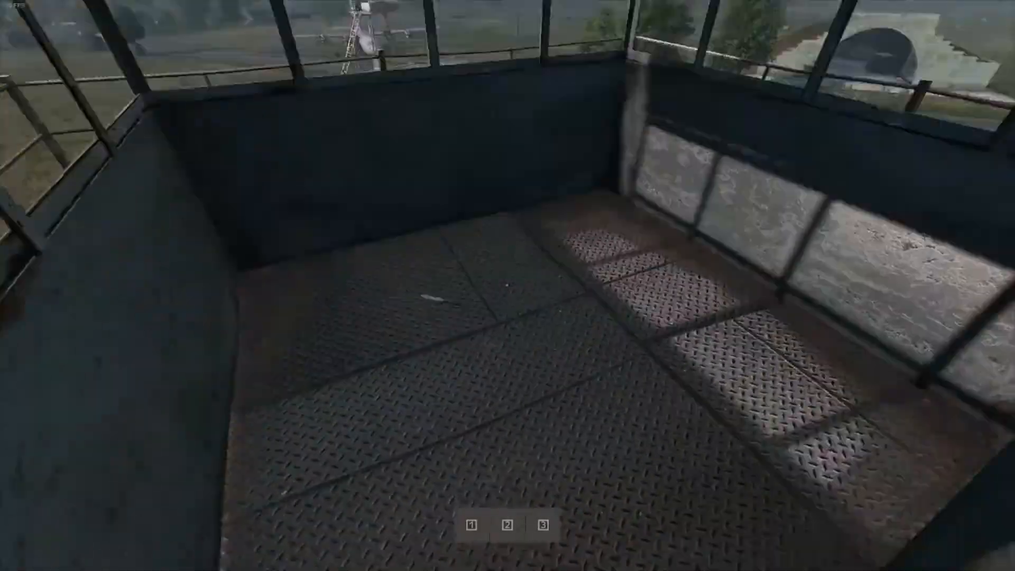
{"action": "key", "text": "w"}
{"action": "right_click", "coordinate": [508, 285]}
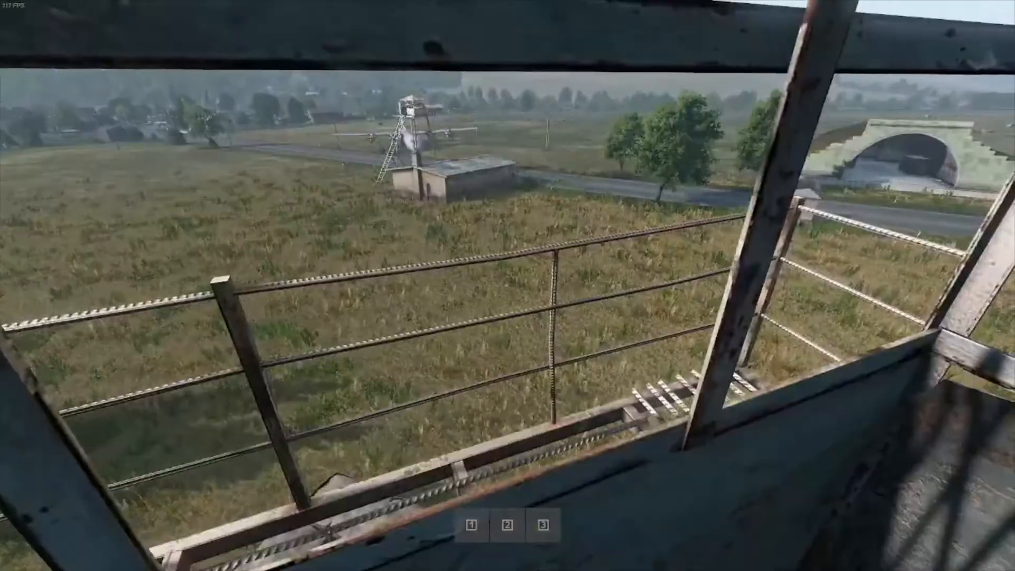
{"action": "right_click", "coordinate": [508, 286]}
{"action": "right_click", "coordinate": [508, 286]}
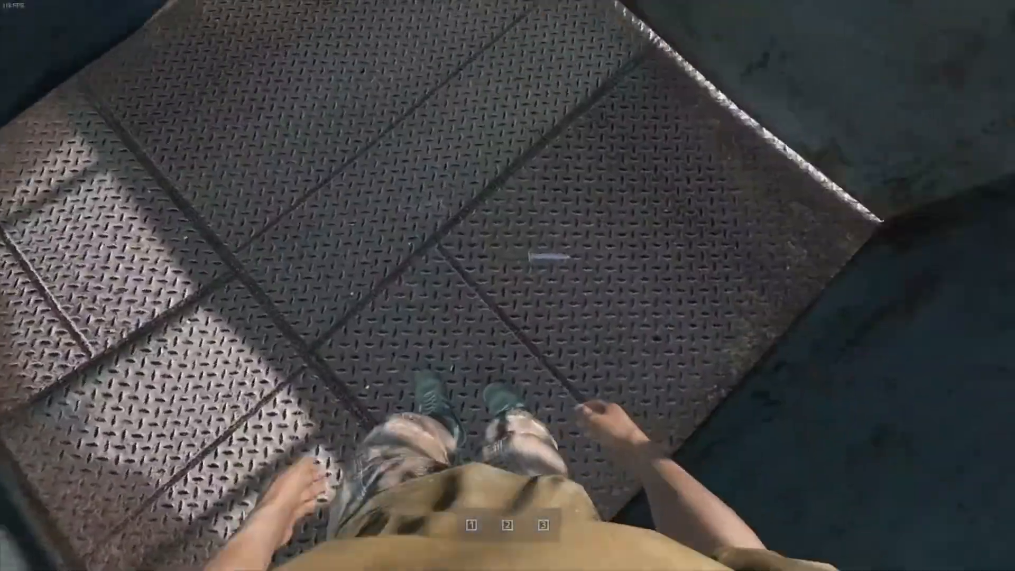
{"action": "key", "text": "Tab"}
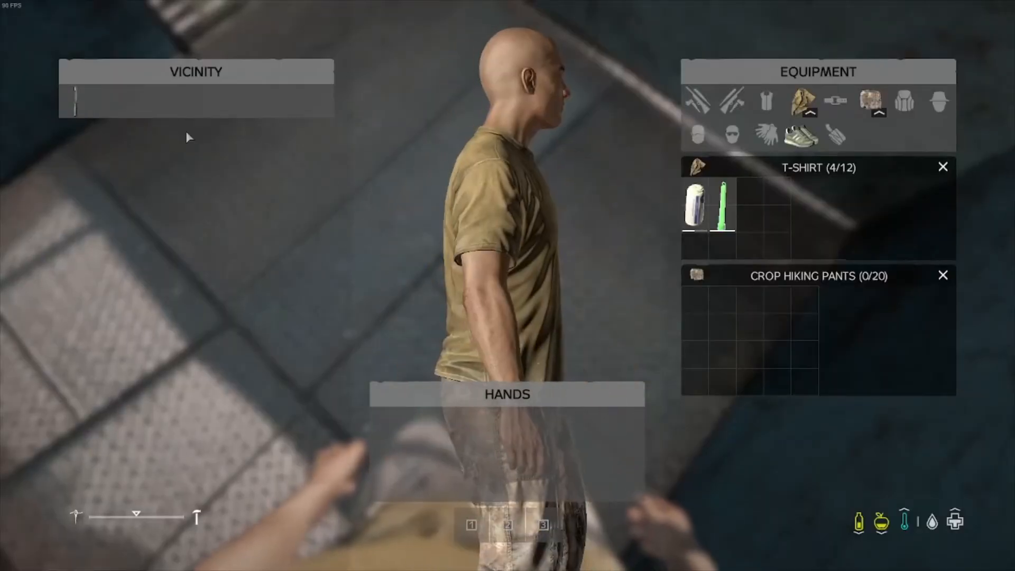
{"action": "key", "text": "Tab"}
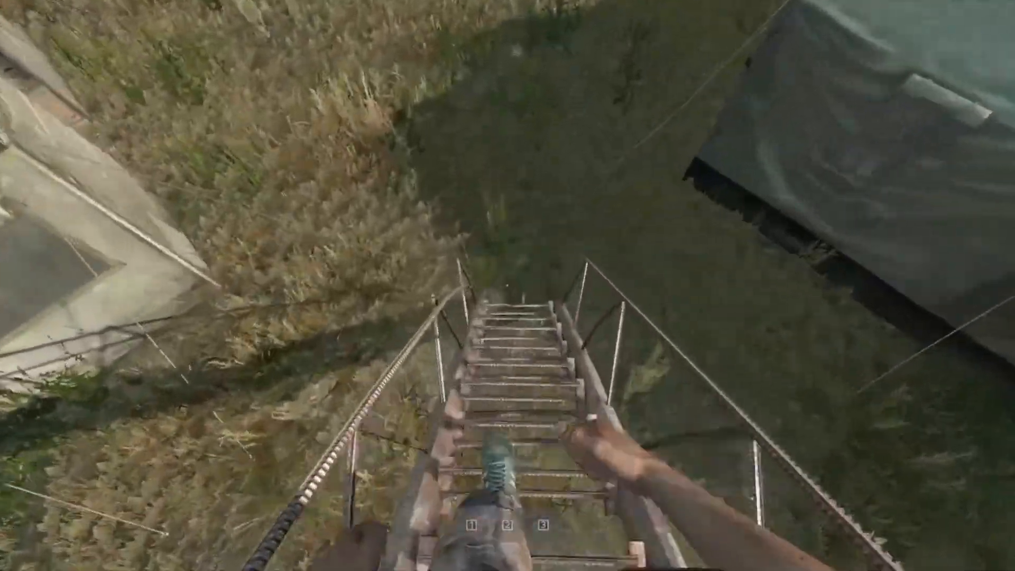
Step: Climb down the watchtower, enter the military tent and check the nearby loot by the crate in the inventory
{"action": "key", "text": "w"}
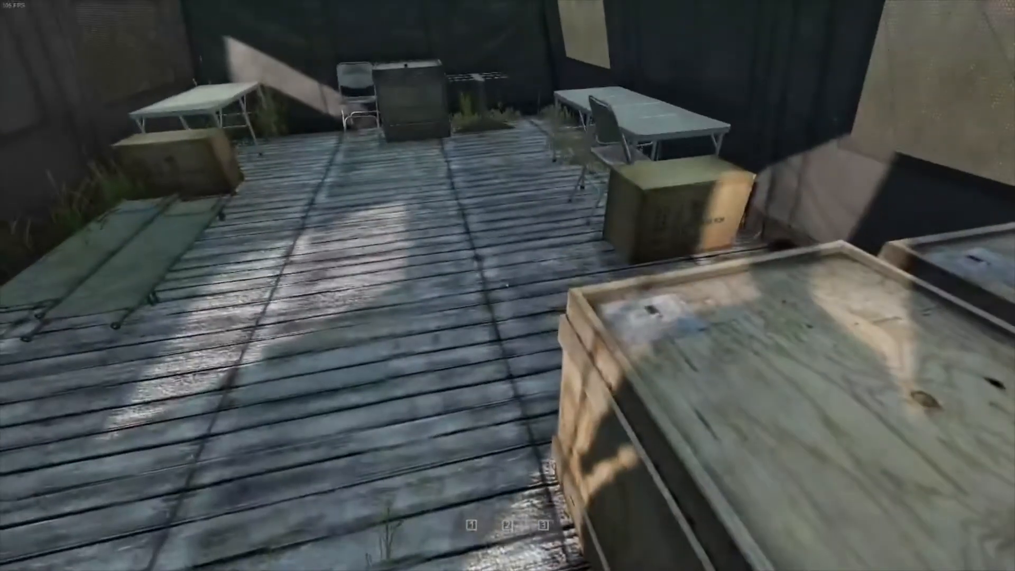
{"action": "key", "text": "w"}
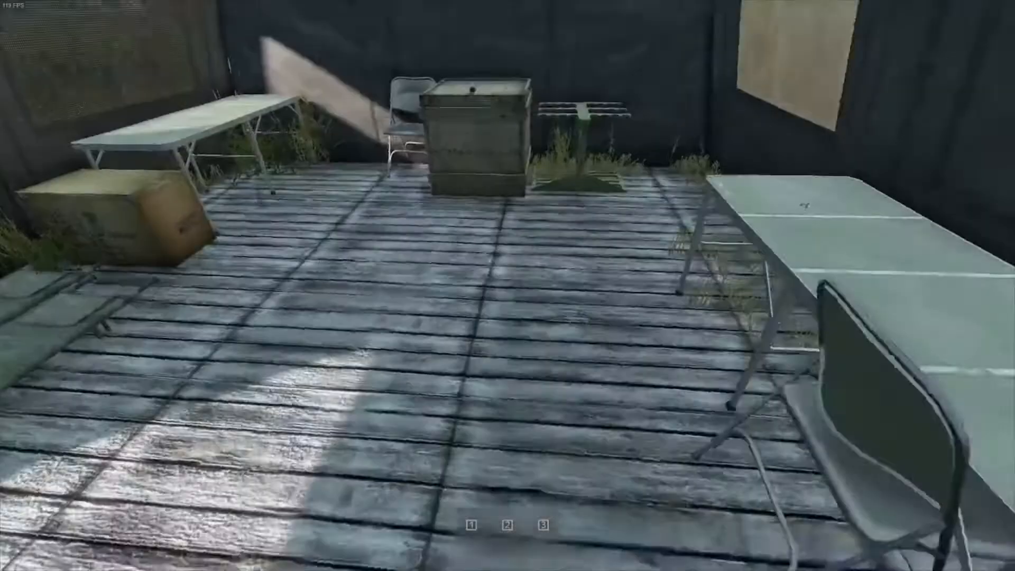
{"action": "key", "text": "w"}
{"action": "key", "text": "Tab"}
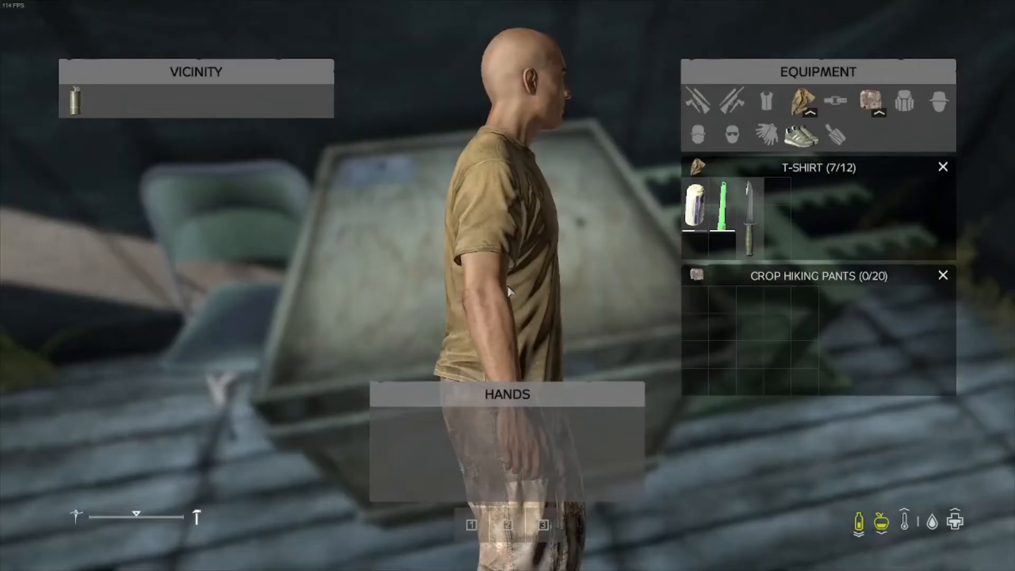
{"action": "key", "text": "Tab"}
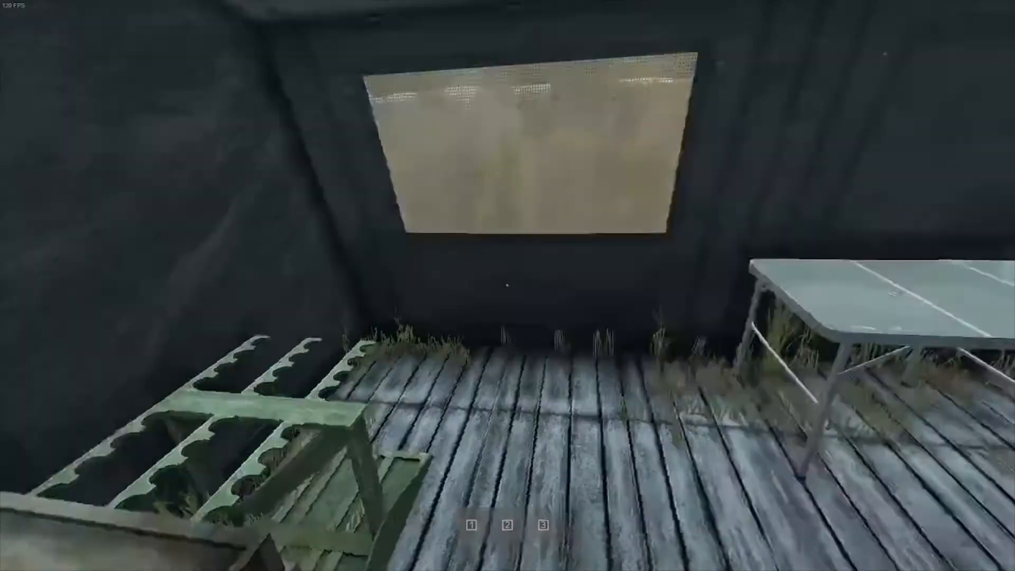
Step: Cross the field to the barracks building and inspect the contents of the assault backpack on its floor
{"action": "key", "text": "w"}
{"action": "key", "text": "w"}
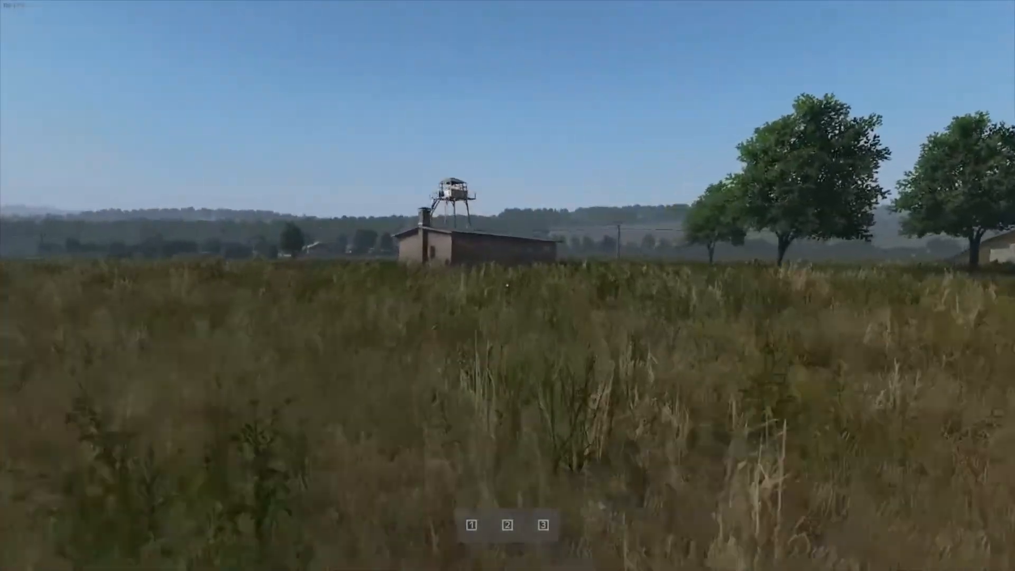
{"action": "key", "text": "w"}
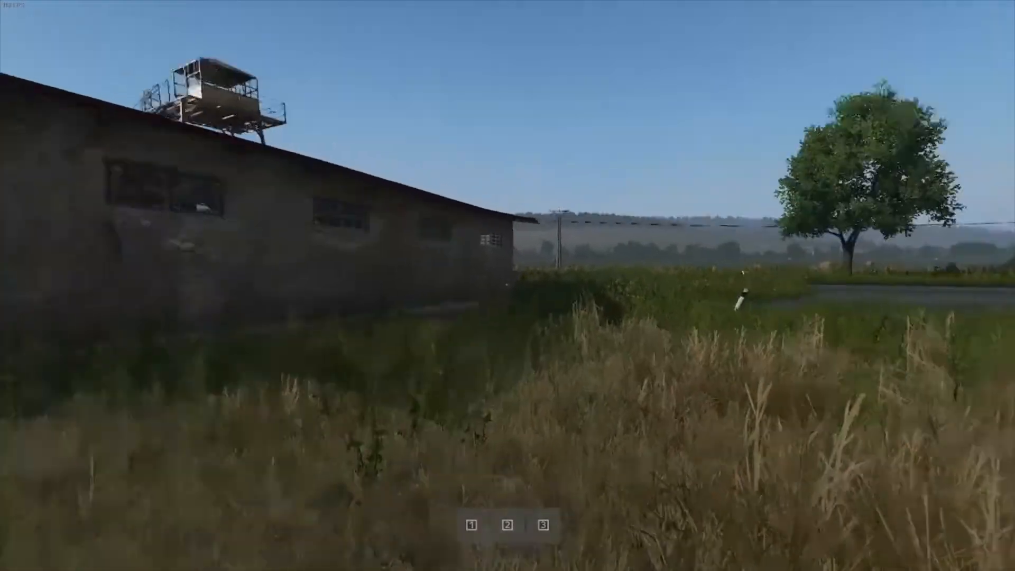
{"action": "key", "text": "w"}
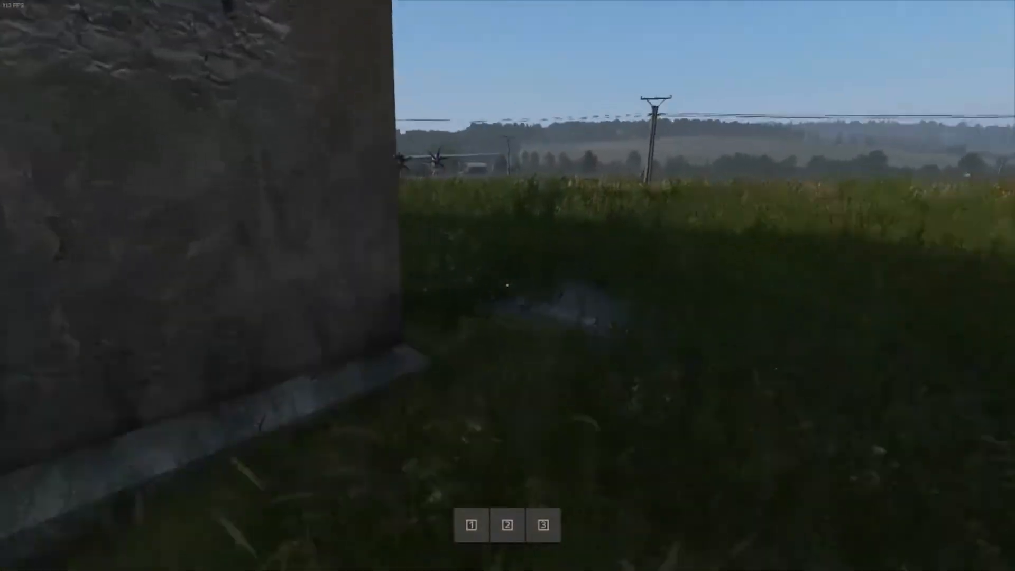
{"action": "key", "text": "w"}
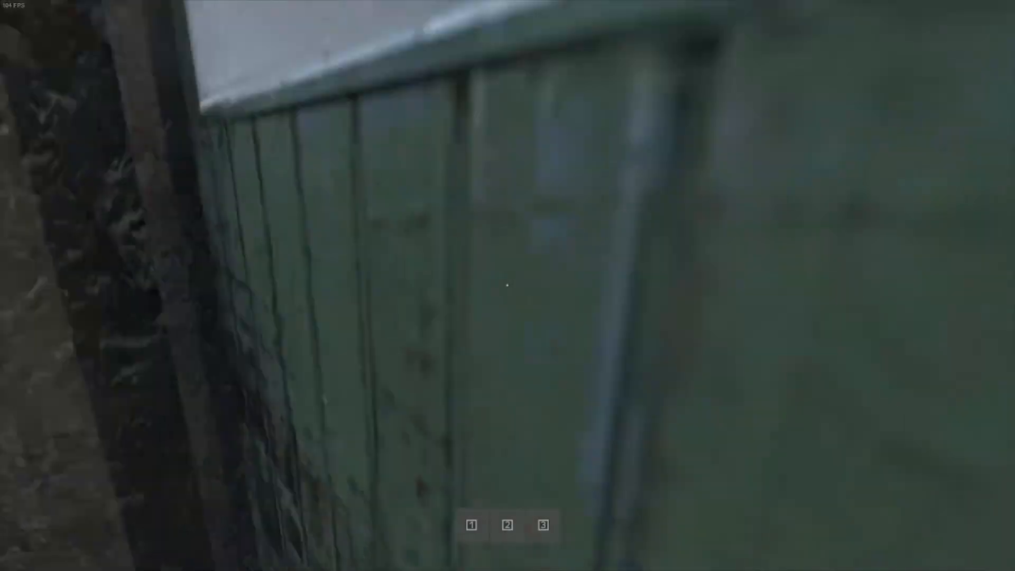
{"action": "key", "text": "w"}
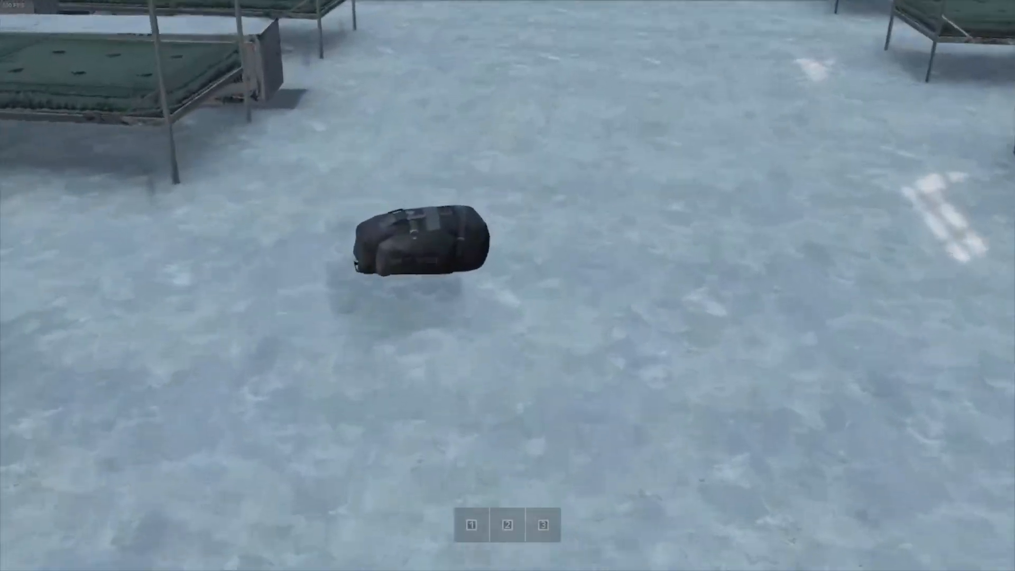
{"action": "key", "text": "w"}
{"action": "key", "text": "Tab"}
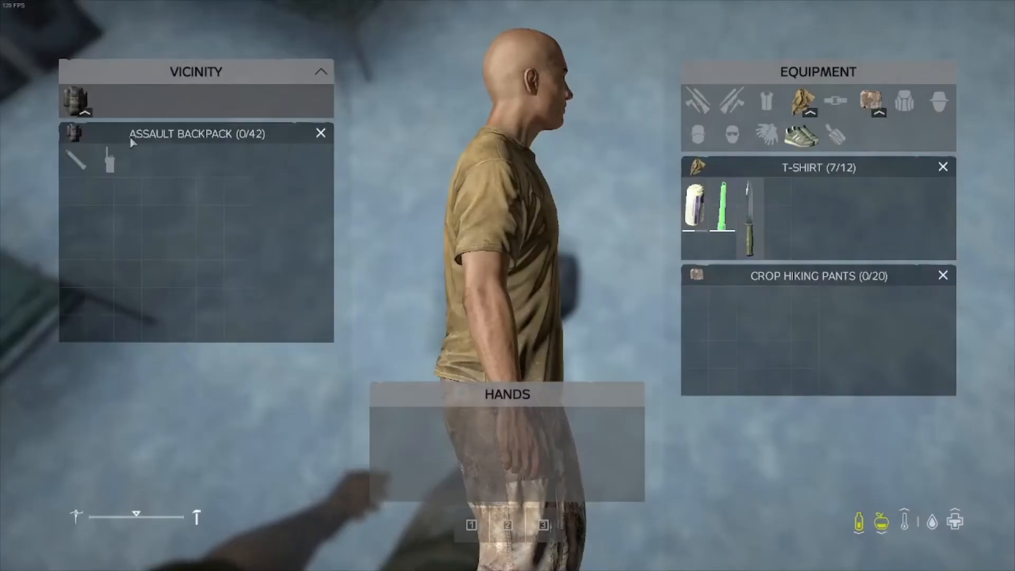
{"action": "key", "text": "Tab"}
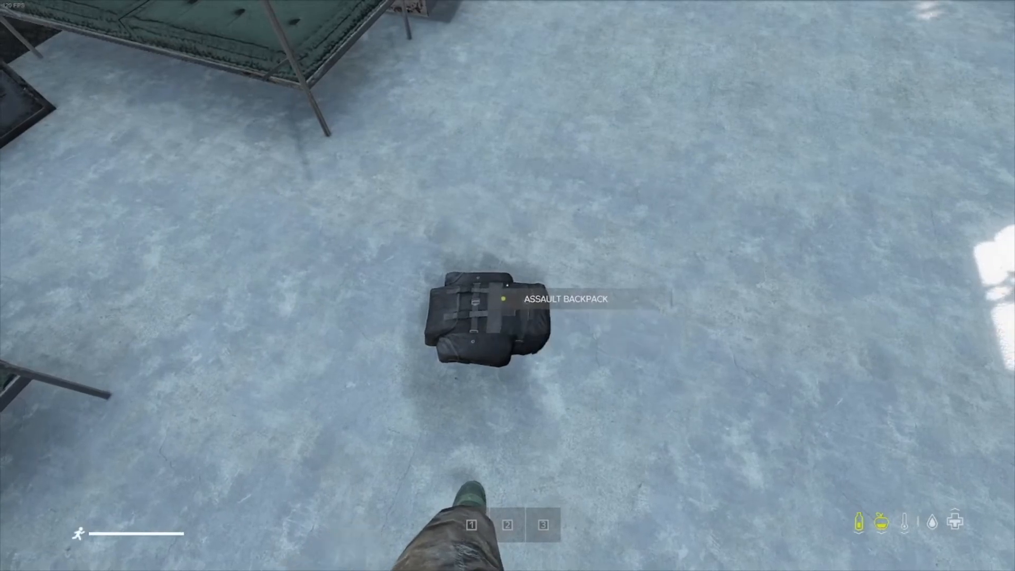
{"action": "key", "text": "f"}
Step: Search the bunk beds and lockers in the barracks and take the compass from the lower bunk
{"action": "key", "text": "w"}
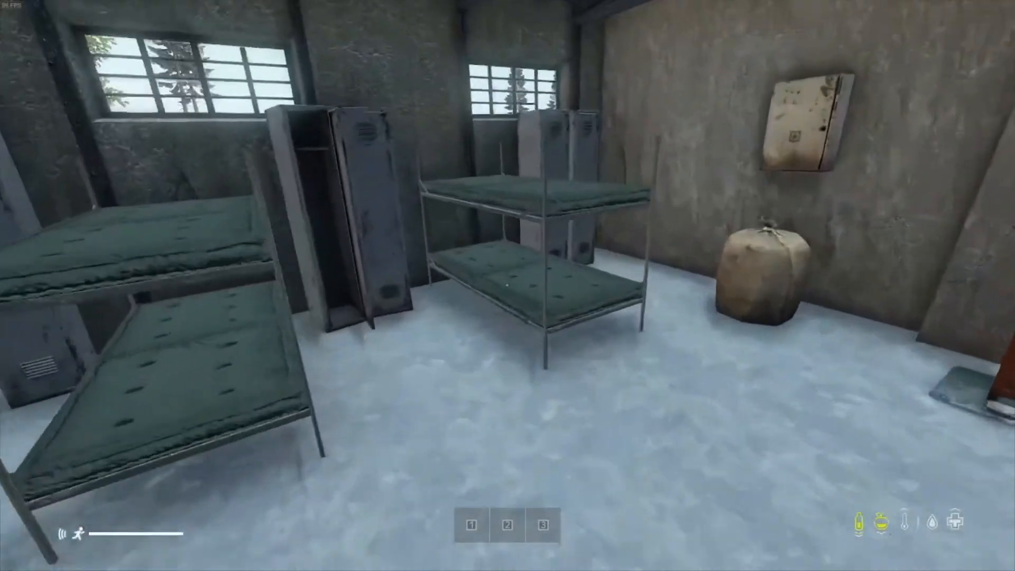
{"action": "key", "text": "w"}
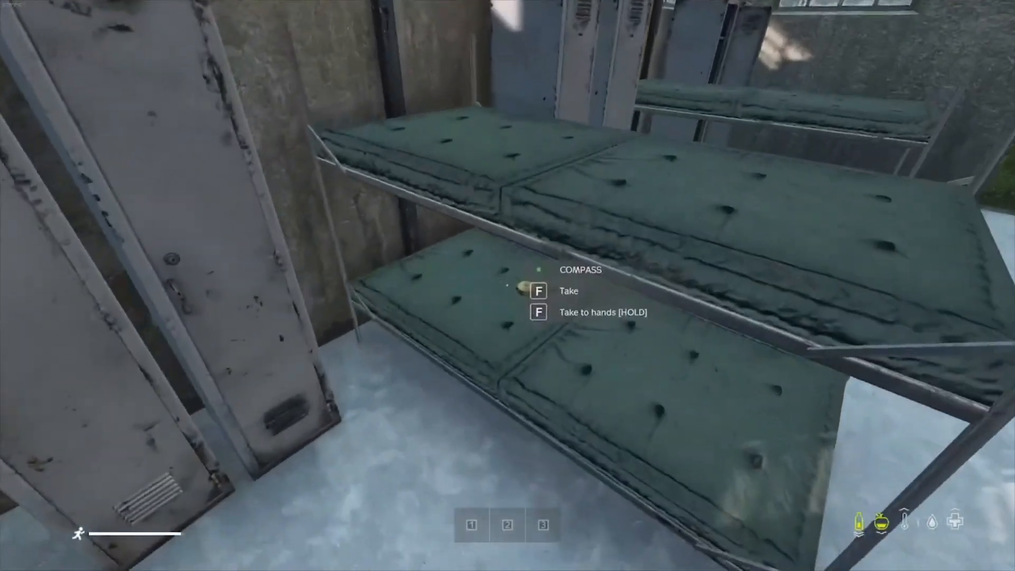
{"action": "key", "text": "f"}
{"action": "key", "text": "w"}
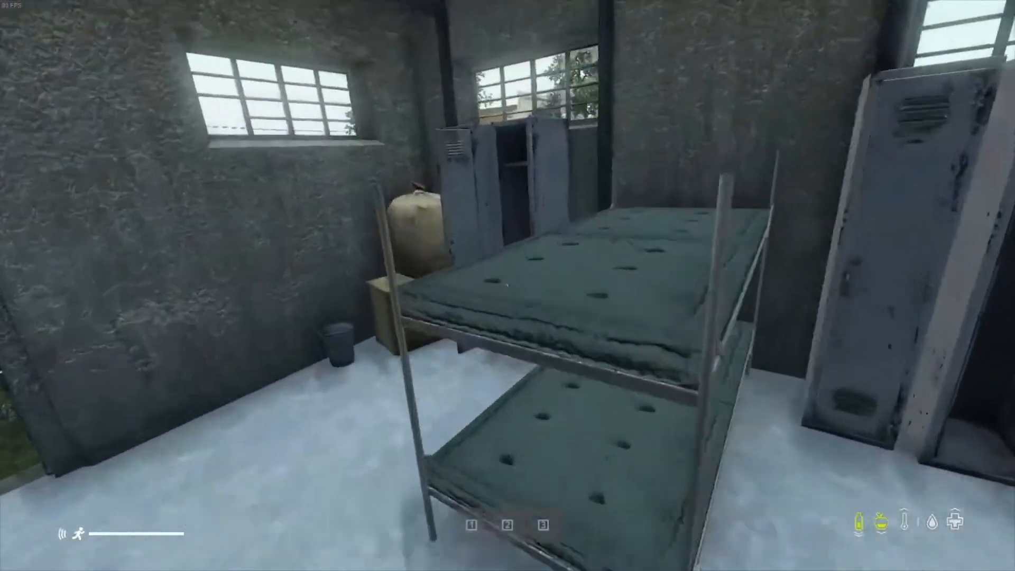
{"action": "key", "text": "w"}
Step: Leave the barracks, climb the neighbouring watchtower and take the hoodie from its cabin floor
{"action": "key", "text": "w"}
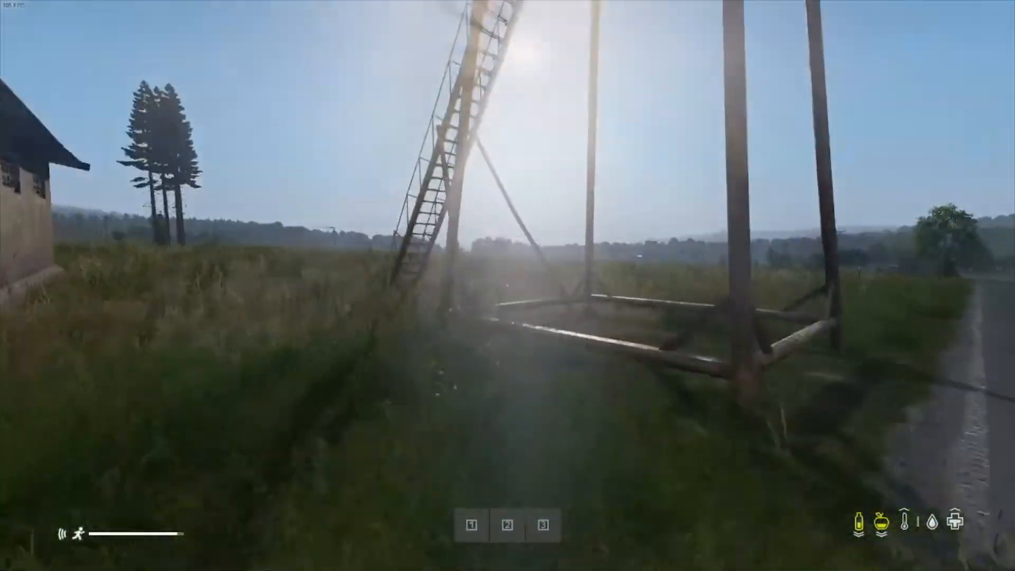
{"action": "key", "text": "w"}
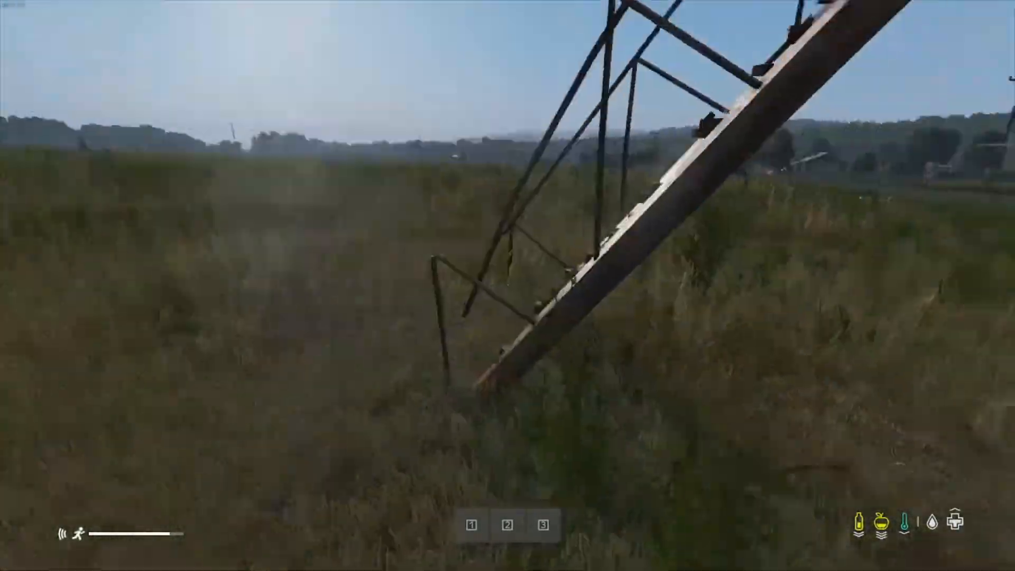
{"action": "key", "text": "f"}
{"action": "key", "text": "w"}
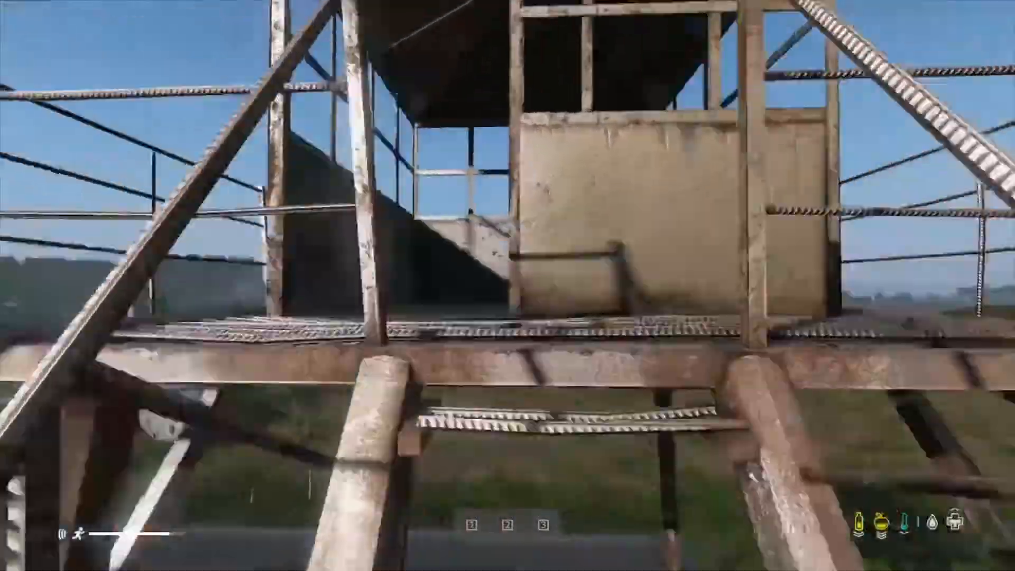
{"action": "key", "text": "w"}
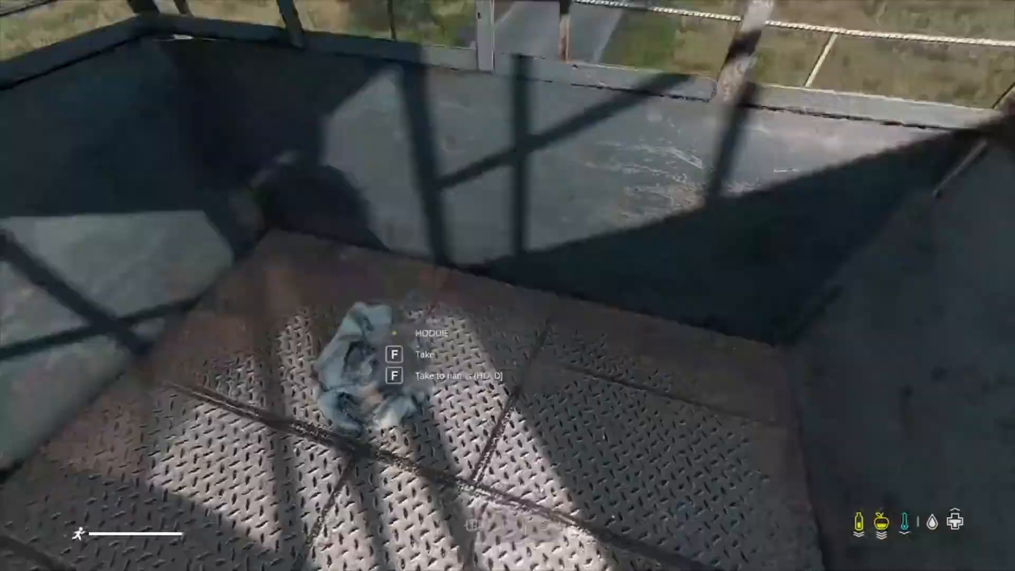
{"action": "key", "text": "f"}
{"action": "key", "text": "w"}
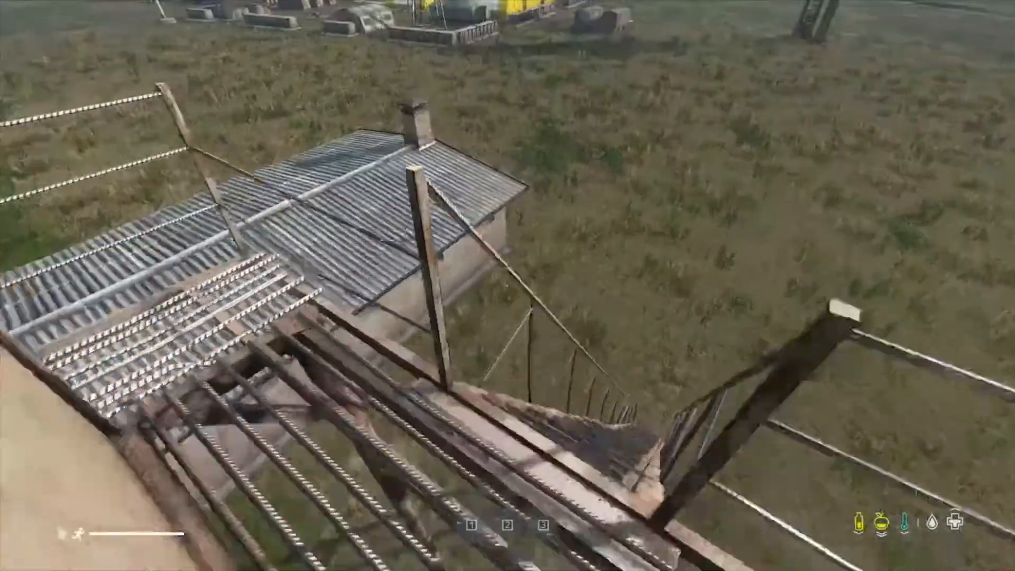
Step: Climb down the watchtower and examine the area around the outside of the barracks
{"action": "key", "text": "w"}
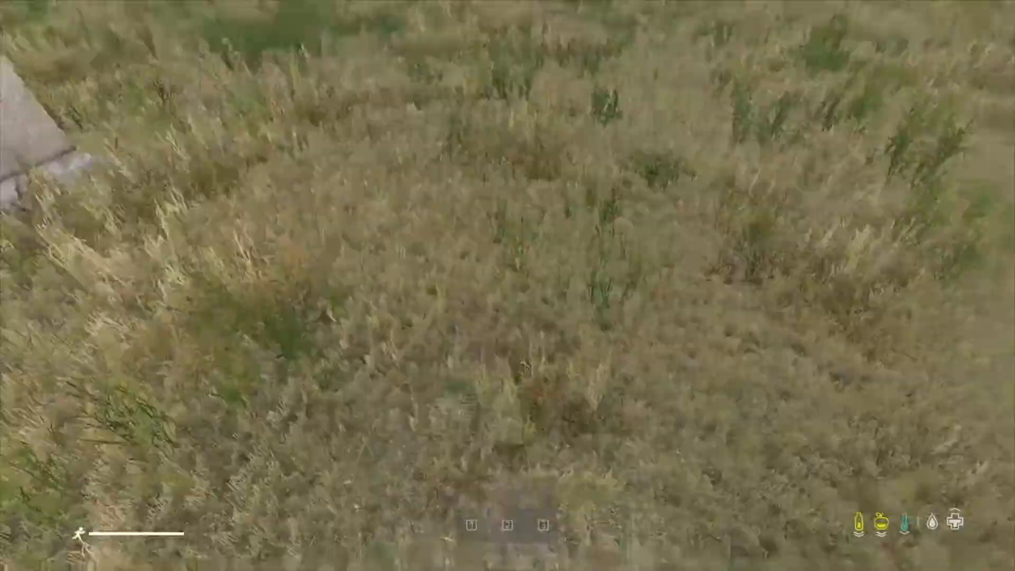
{"action": "key", "text": "w"}
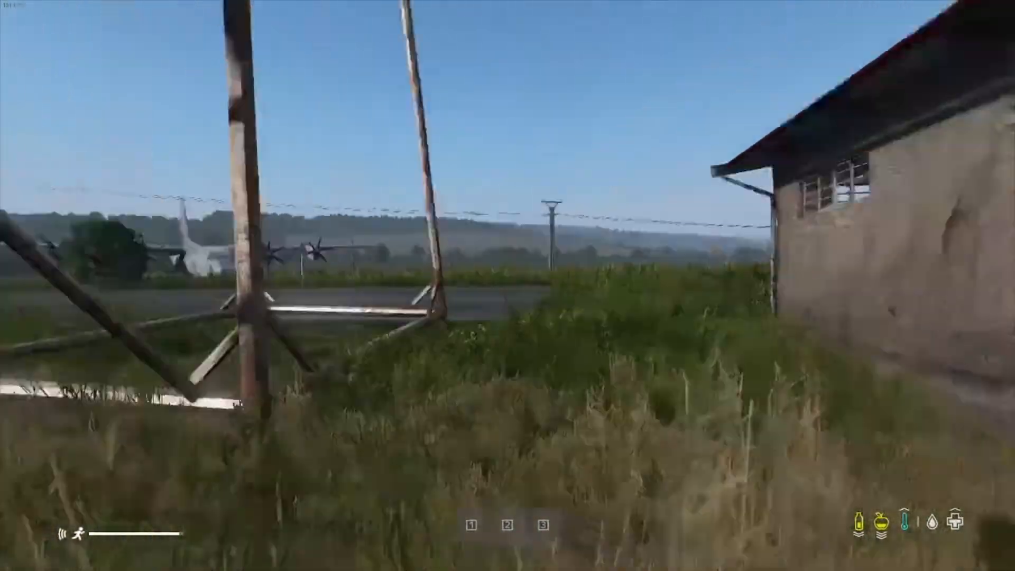
{"action": "key", "text": "w"}
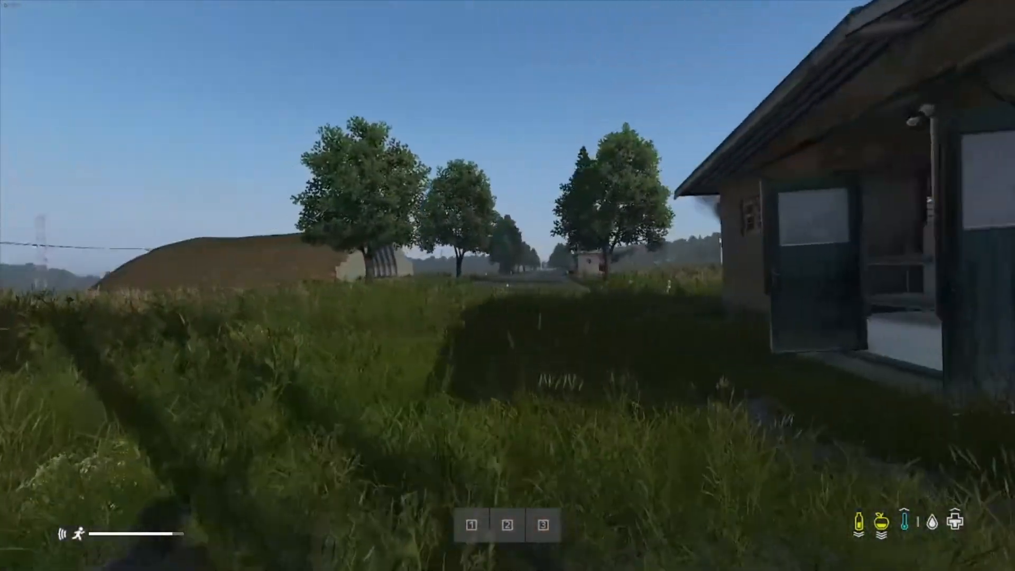
{"action": "key", "text": "w"}
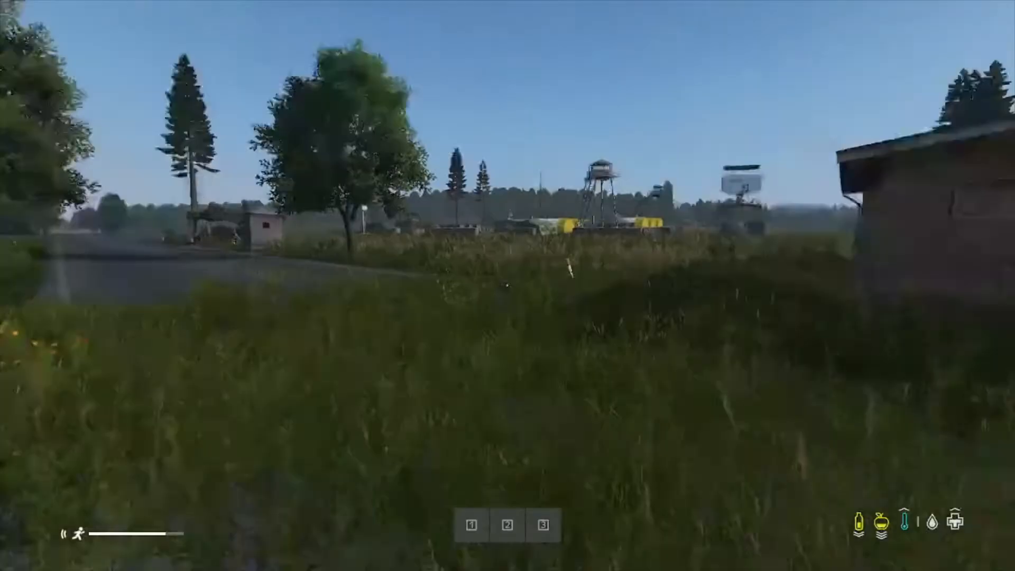
{"action": "key", "text": "w"}
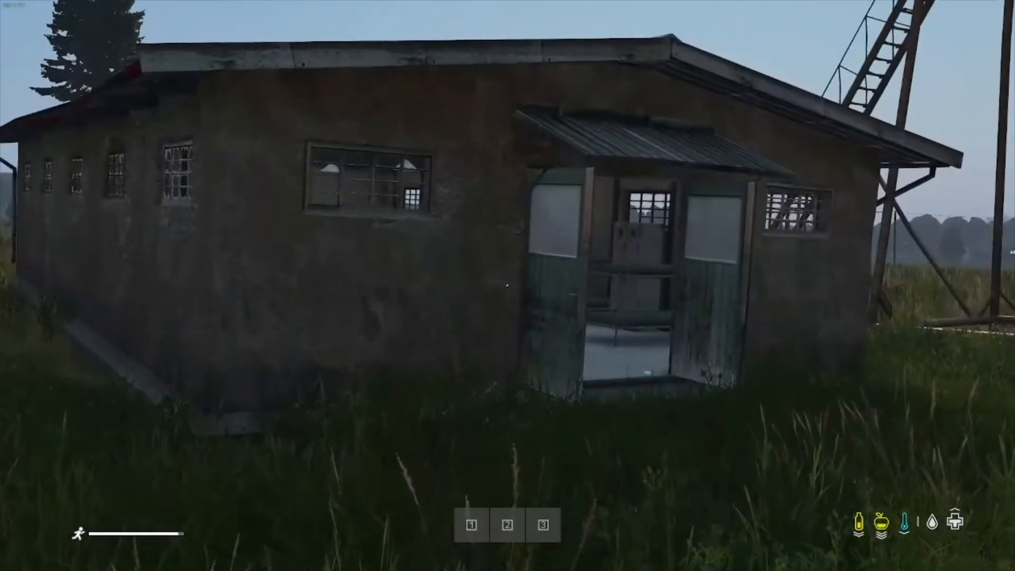
{"action": "key", "text": "d"}
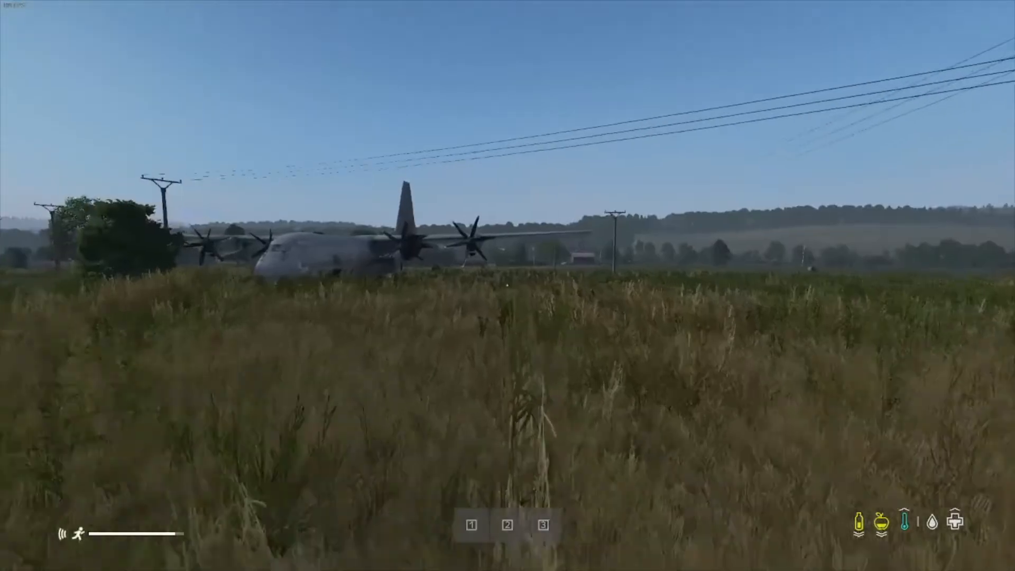
Step: Run across the field to the transport plane and enter its cargo hold through the rear ramp
{"action": "key", "text": "shift+w"}
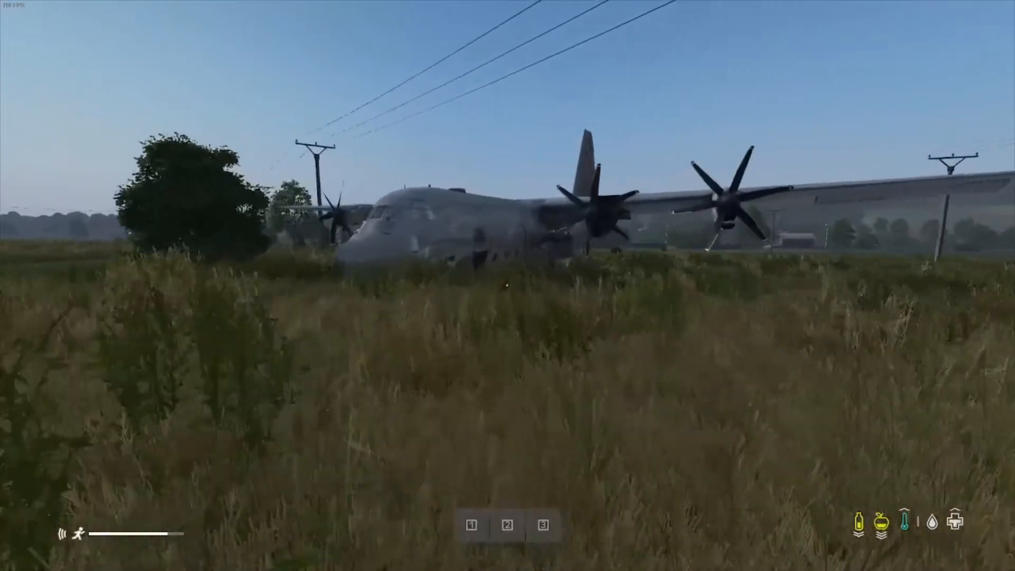
{"action": "key", "text": "shift+w"}
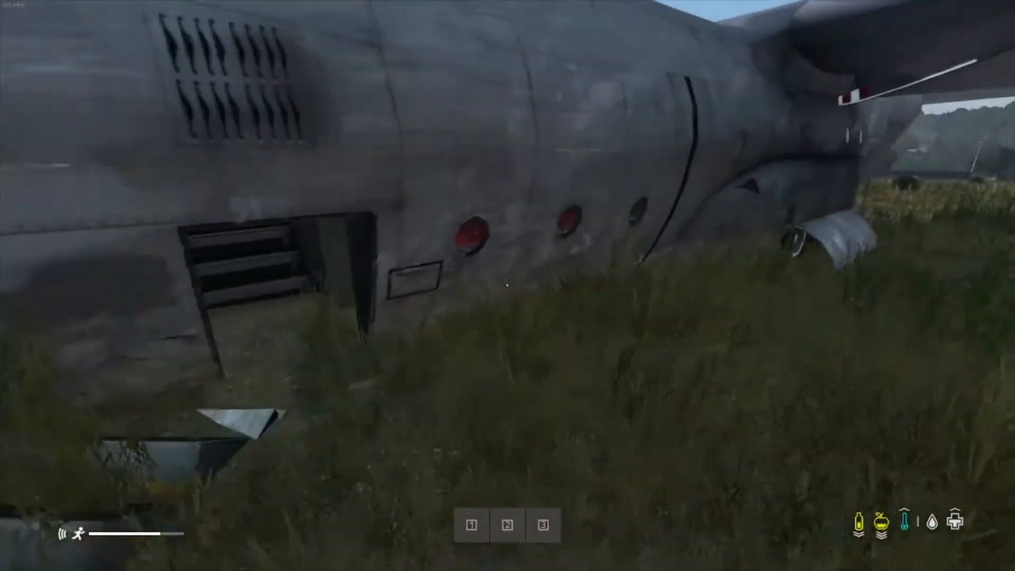
{"action": "key", "text": "shift+w"}
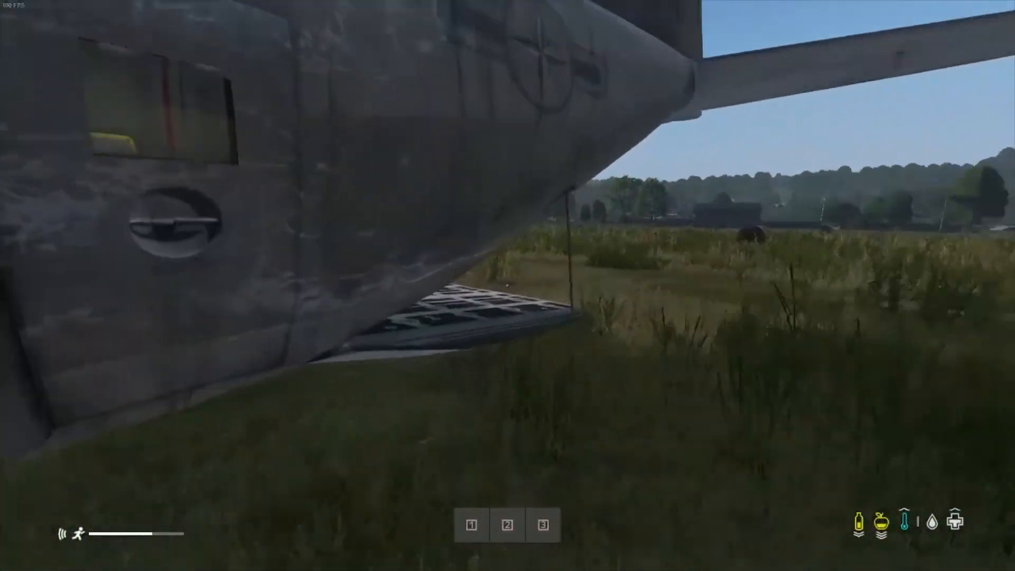
{"action": "key", "text": "shift+w"}
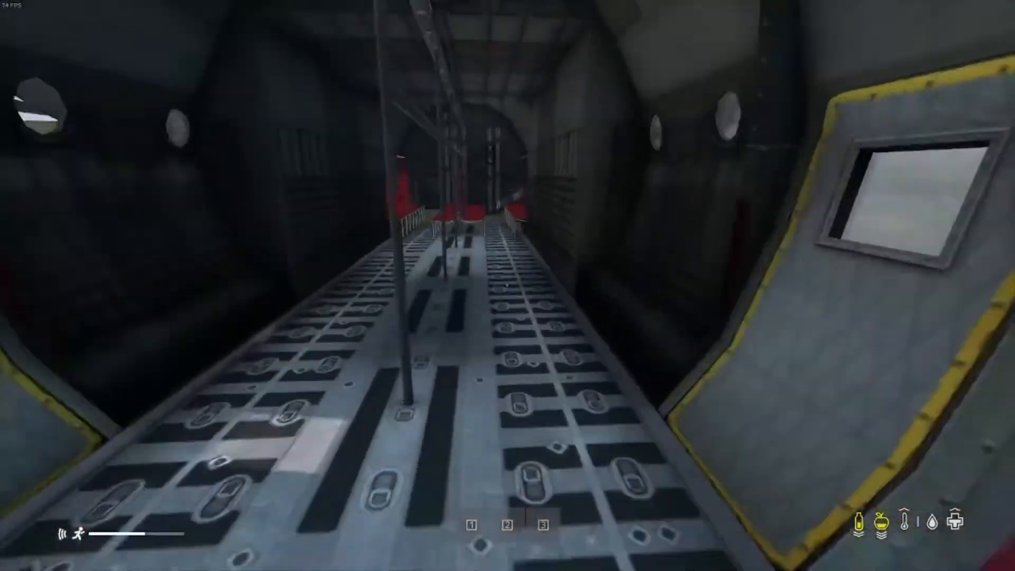
Step: Leave the transport plane's cargo hold and run across the field past the barracks into the arched hangar
{"action": "key", "text": "shift+w"}
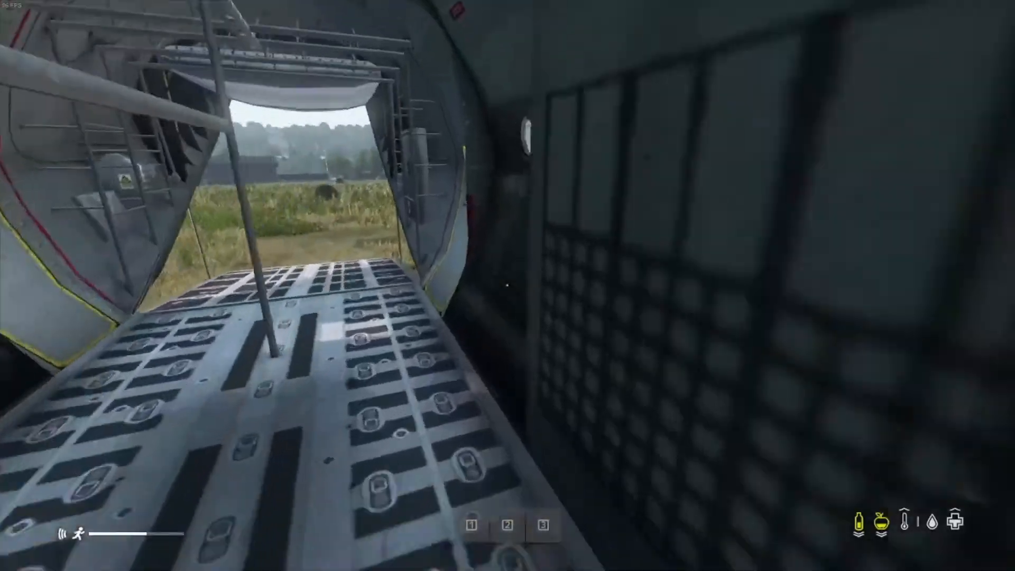
{"action": "key", "text": "shift+w"}
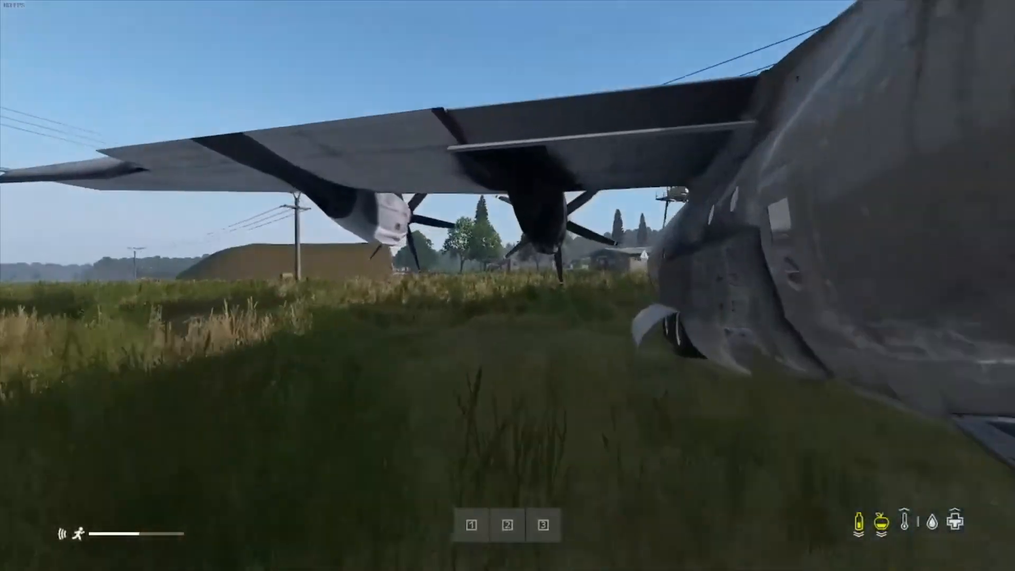
{"action": "key", "text": "shift+w"}
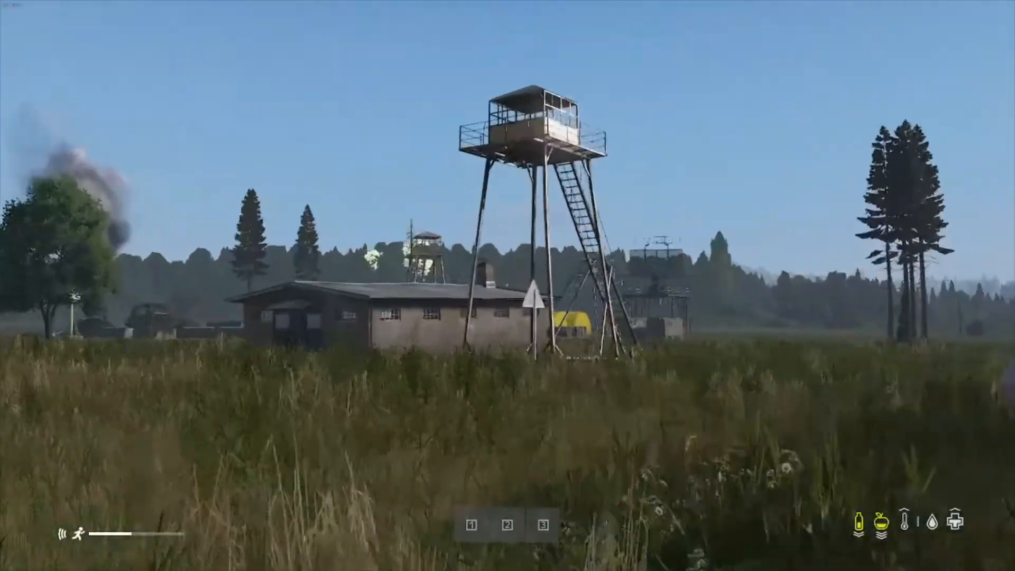
{"action": "key", "text": "w"}
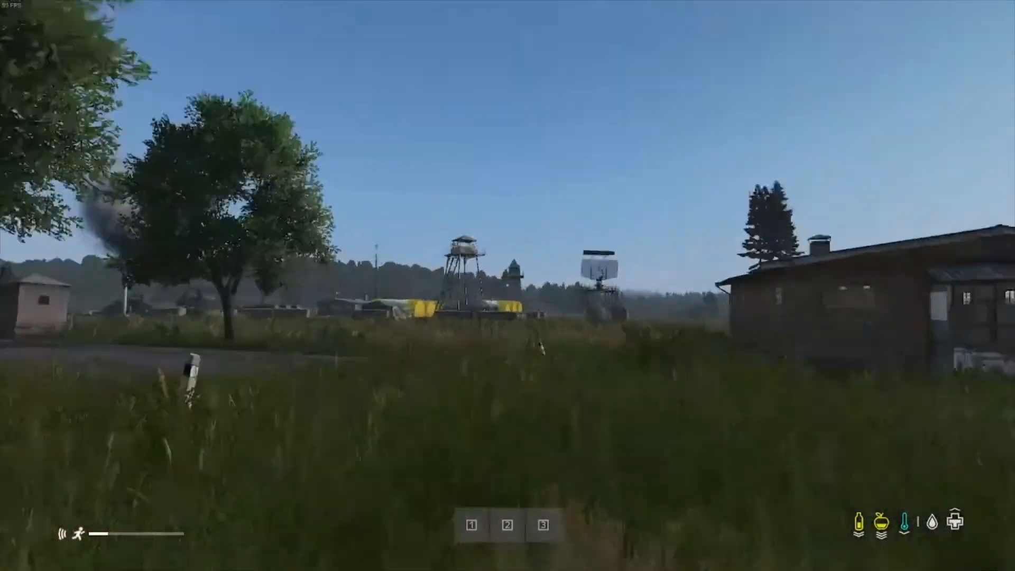
{"action": "right_click", "coordinate": [508, 285]}
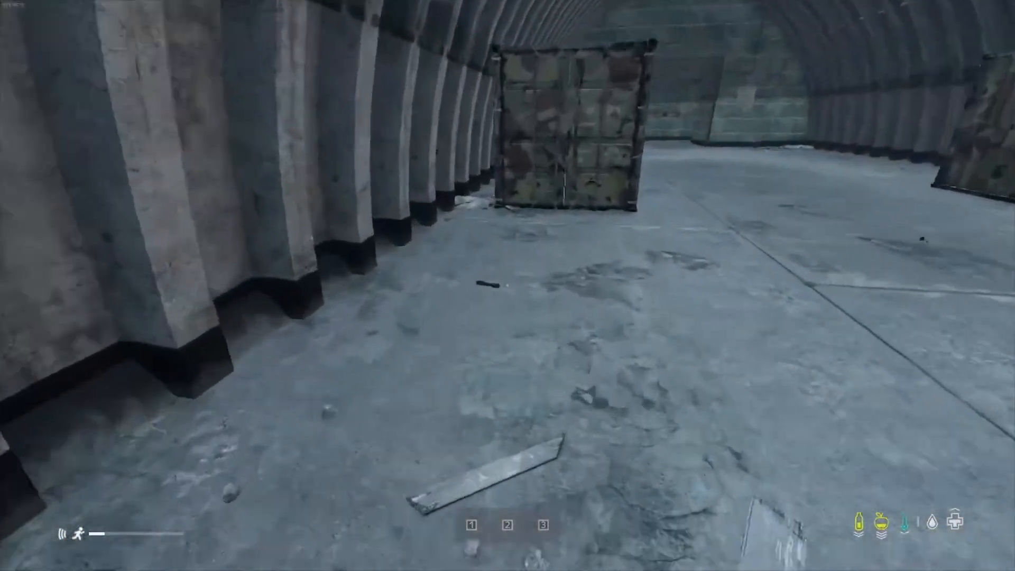
Step: Open the camouflaged shipping container inside the hangar and take the KAS-74U from its floor
{"action": "key", "text": "f"}
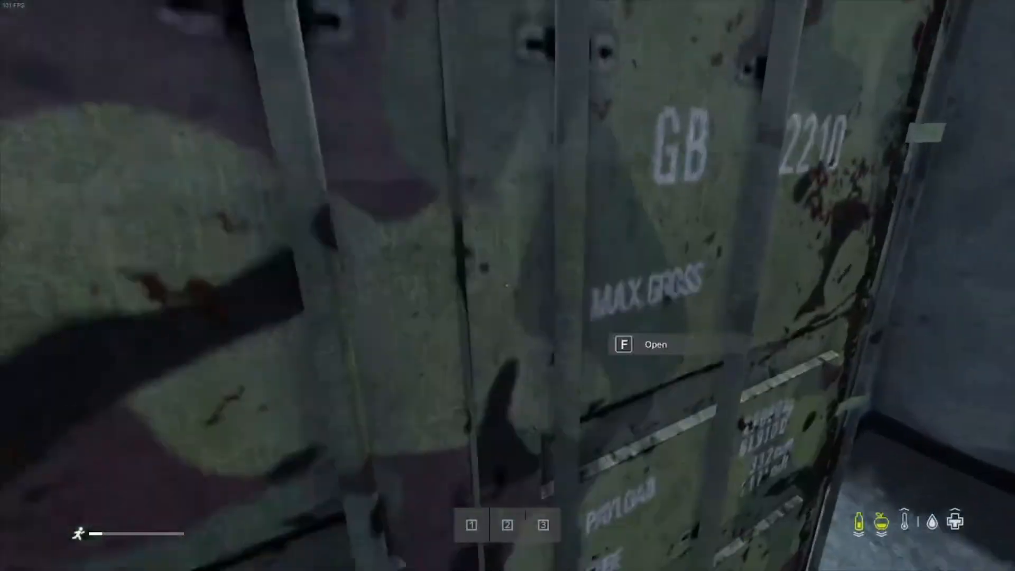
{"action": "key", "text": "f"}
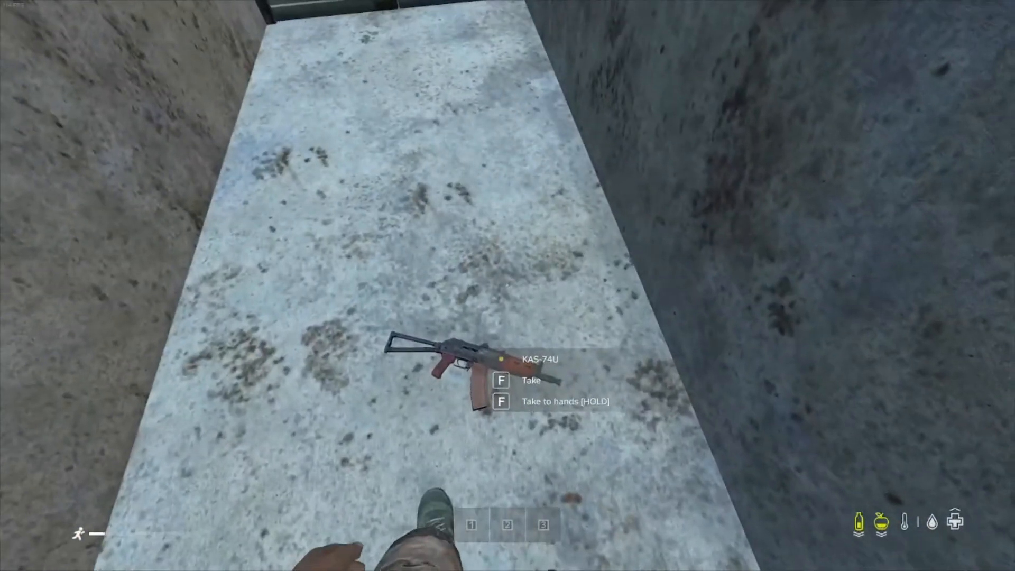
{"action": "key", "text": "f"}
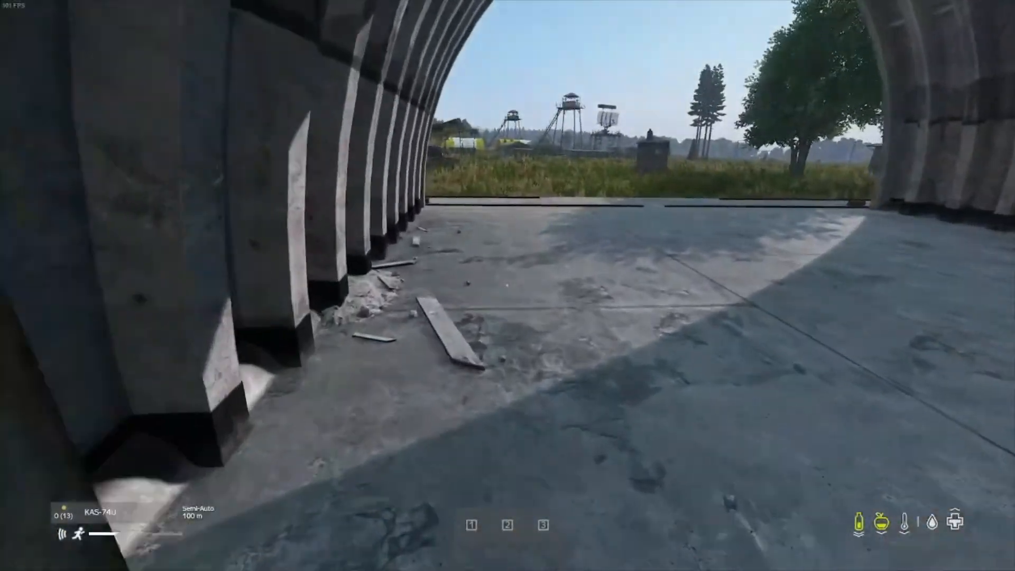
Step: Chamber a round in the KAS-74U and pick up the 12ga 00 buckshots from the hangar floor
{"action": "key", "text": "r"}
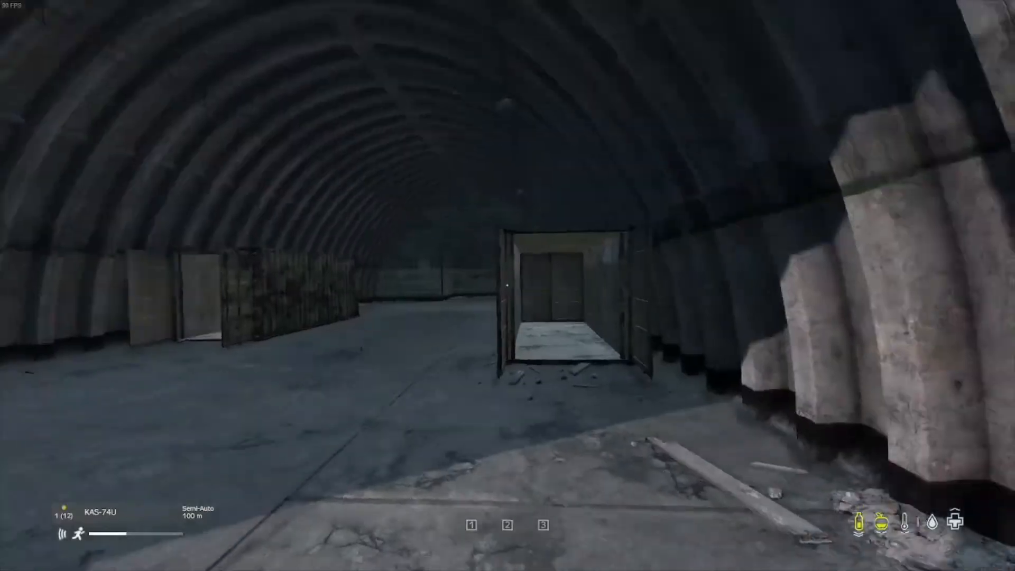
{"action": "key", "text": "w"}
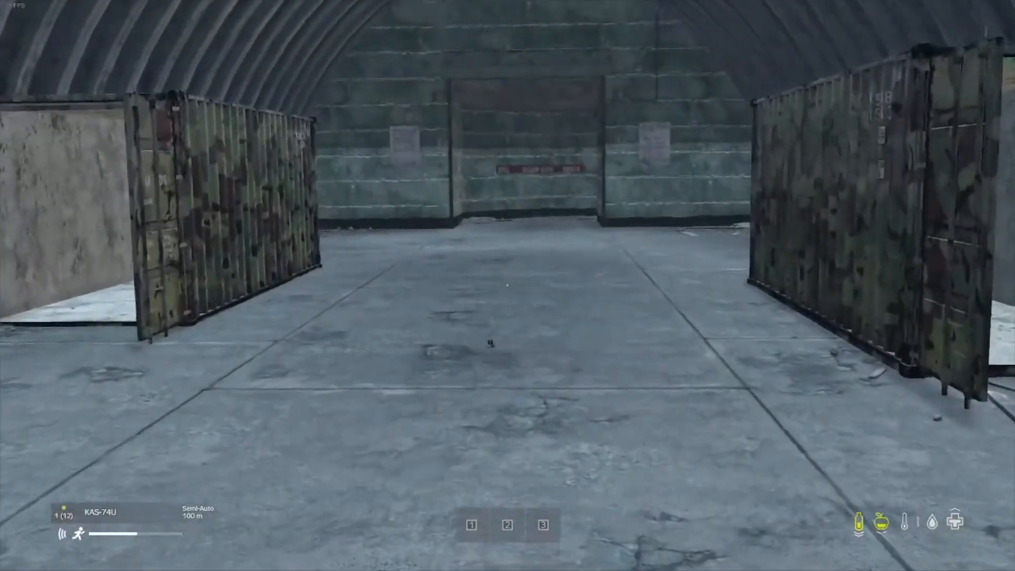
{"action": "key", "text": "f"}
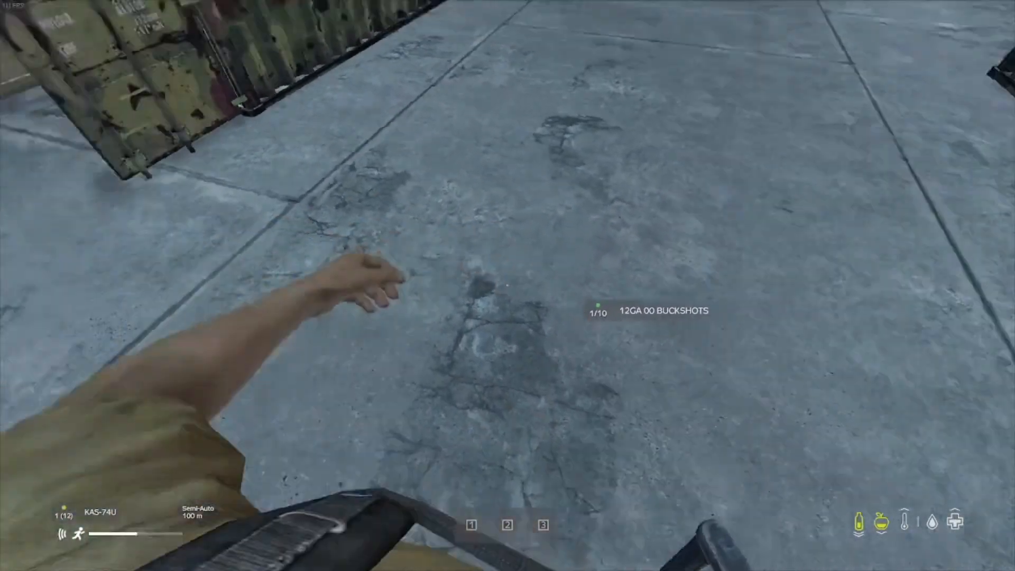
Step: Run out of the hangar and across the road to the sandbag position under the camouflage netting
{"action": "key", "text": "w"}
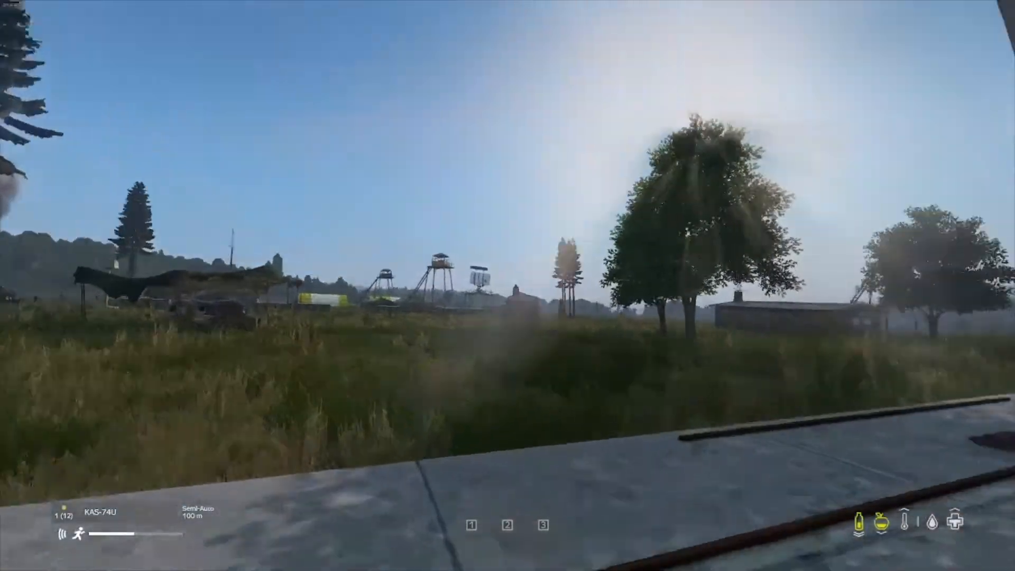
{"action": "key", "text": "w"}
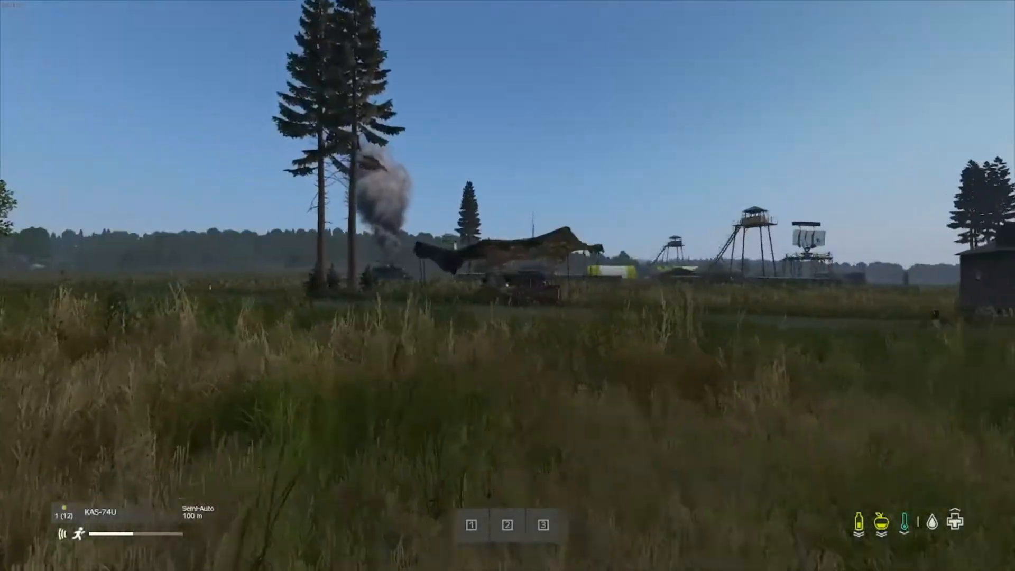
{"action": "key", "text": "w"}
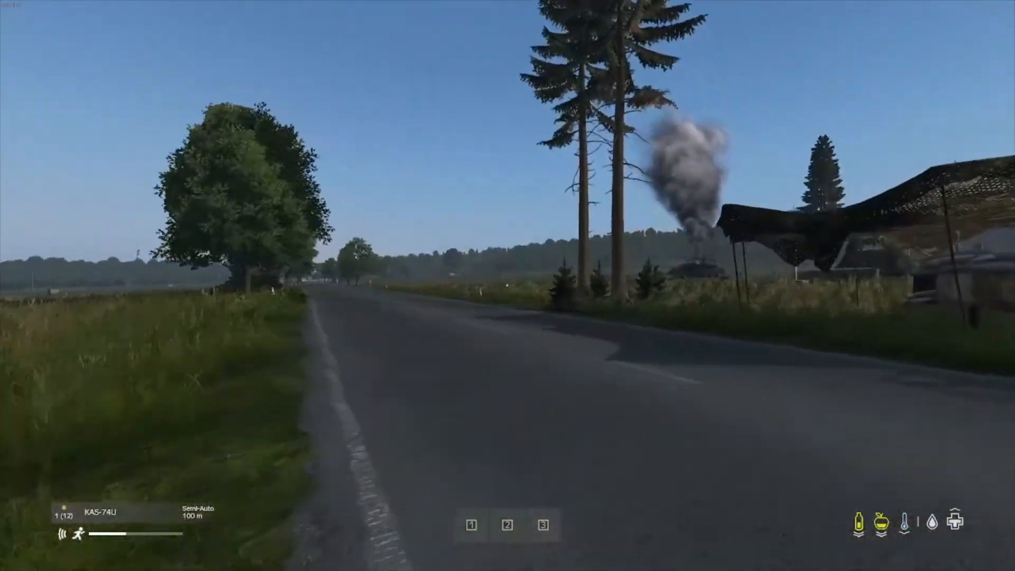
{"action": "key", "text": "w"}
{"action": "key", "text": "w"}
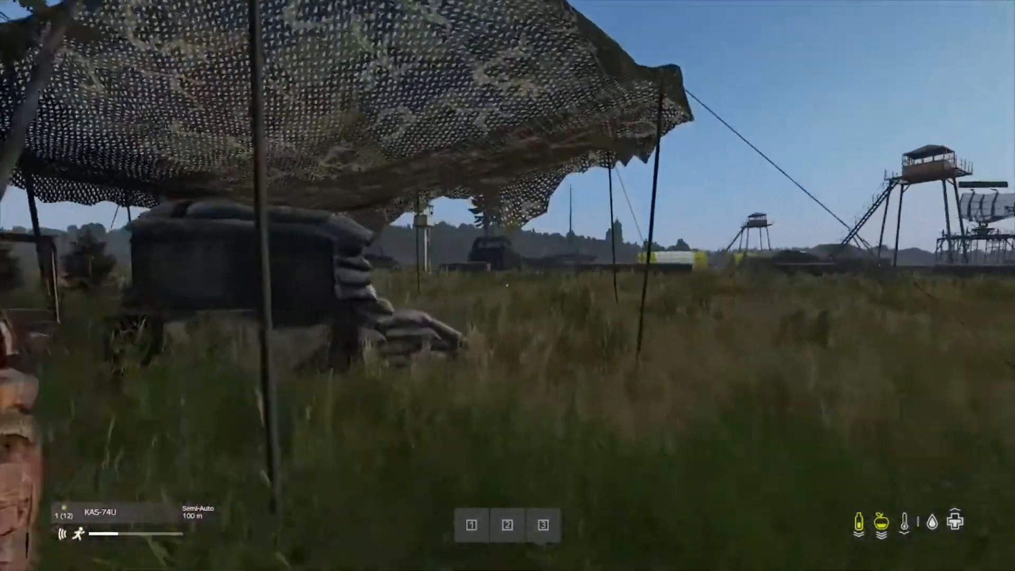
{"action": "key", "text": "w"}
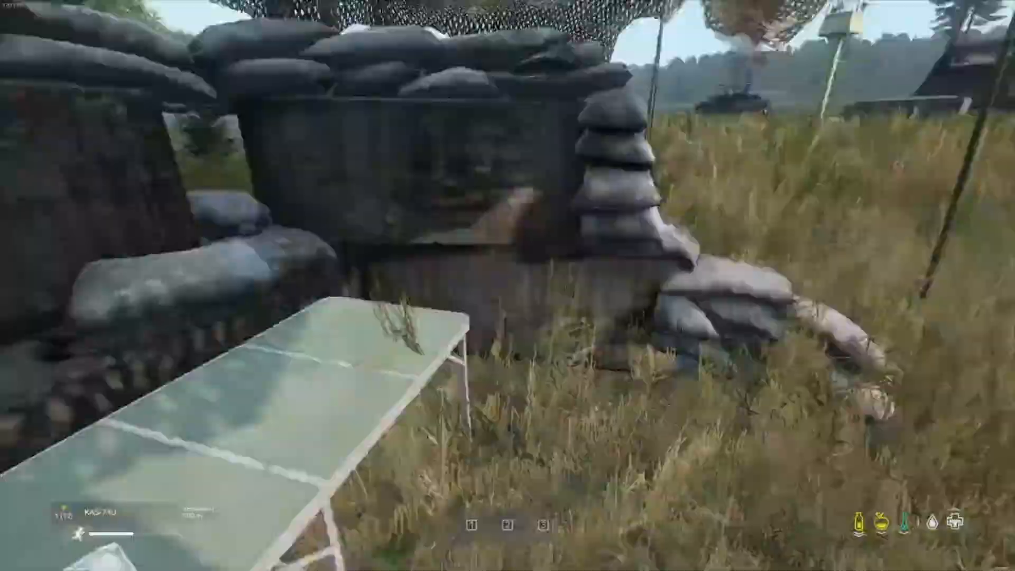
Step: Climb the rusty ladder in the walled fortification to its wooden deck overlooking the tent camp, and bring up the game menu
{"action": "key", "text": "w"}
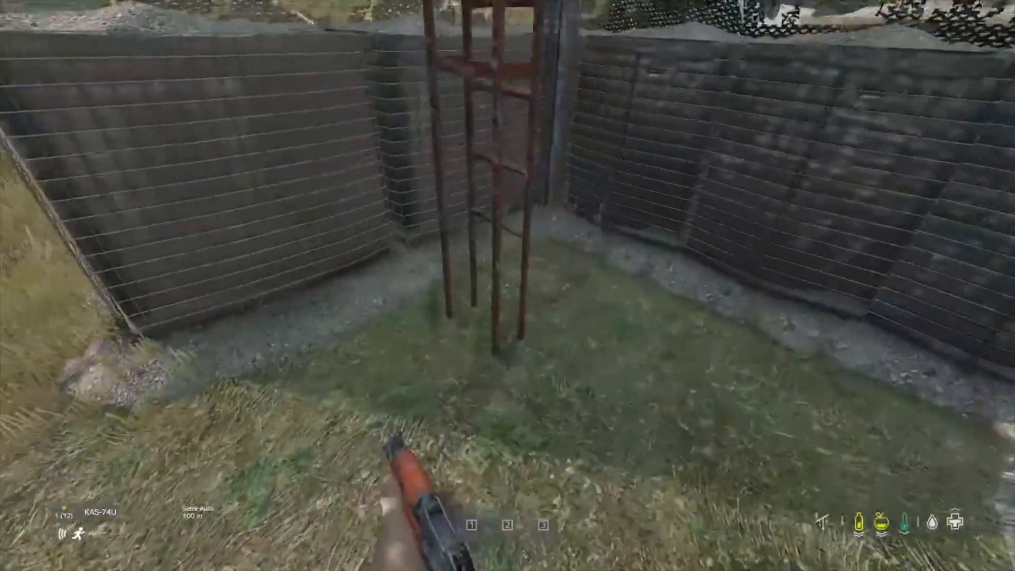
{"action": "key", "text": "w"}
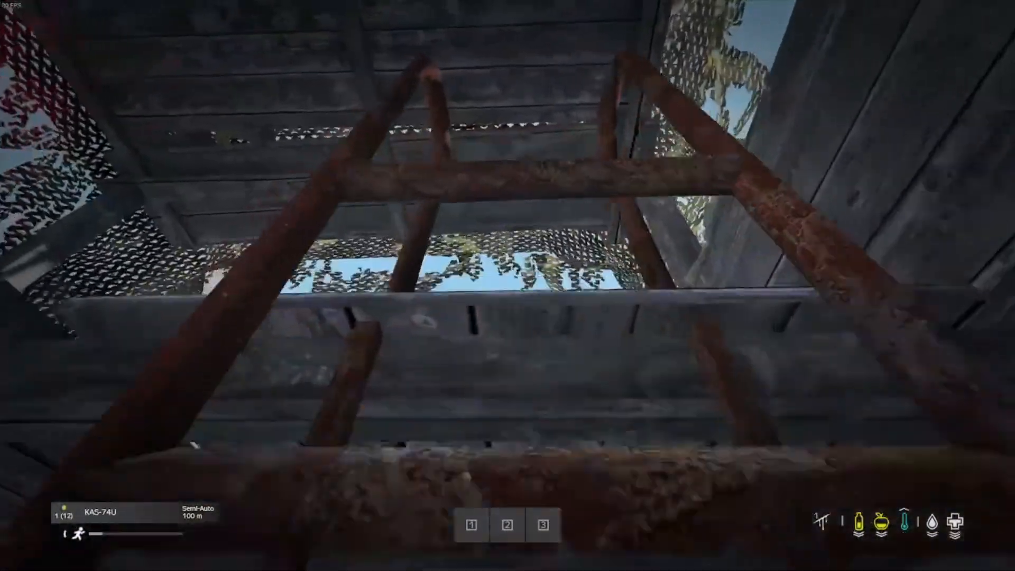
{"action": "key", "text": "w"}
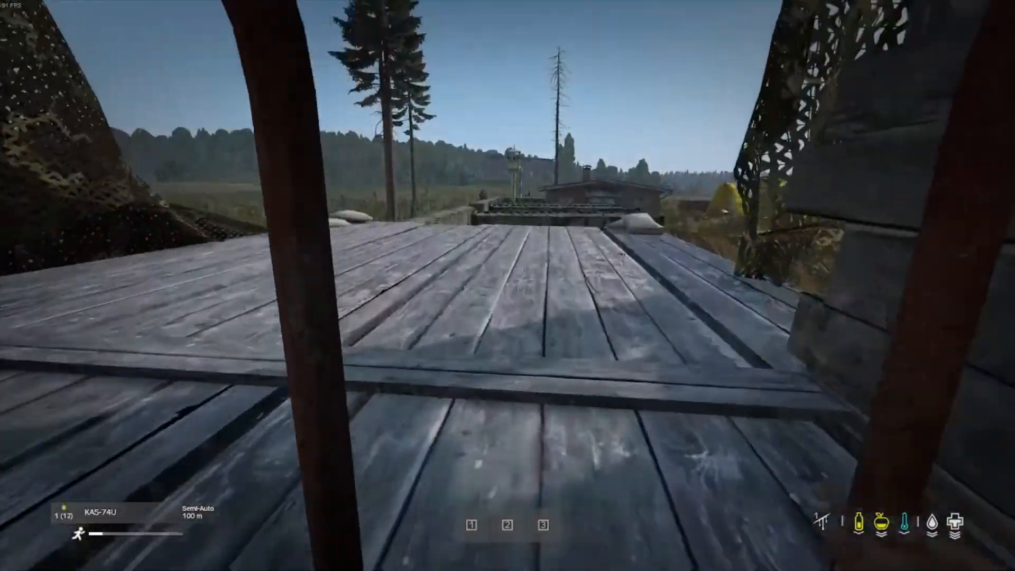
{"action": "key", "text": "w"}
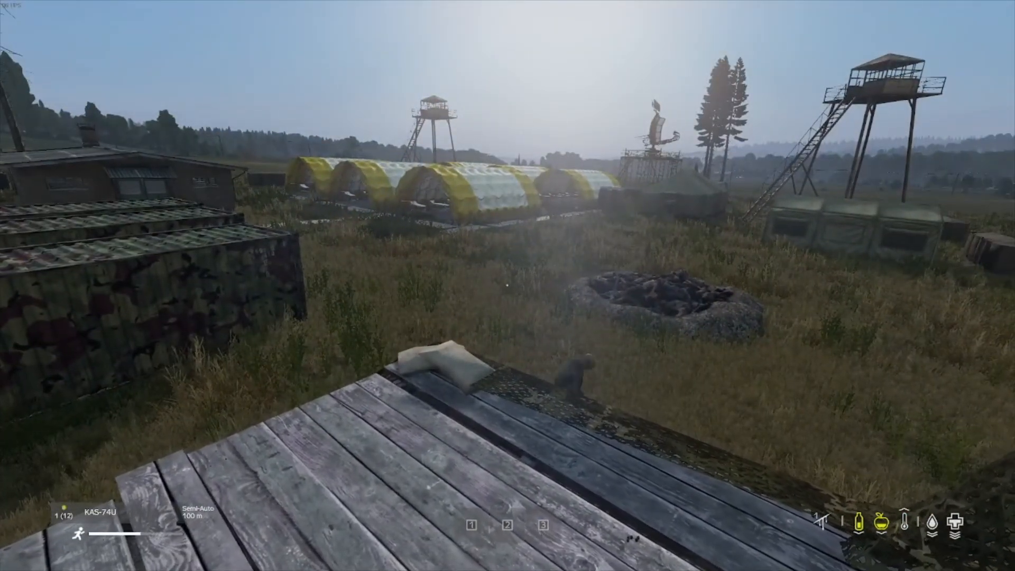
{"action": "key", "text": "Escape"}
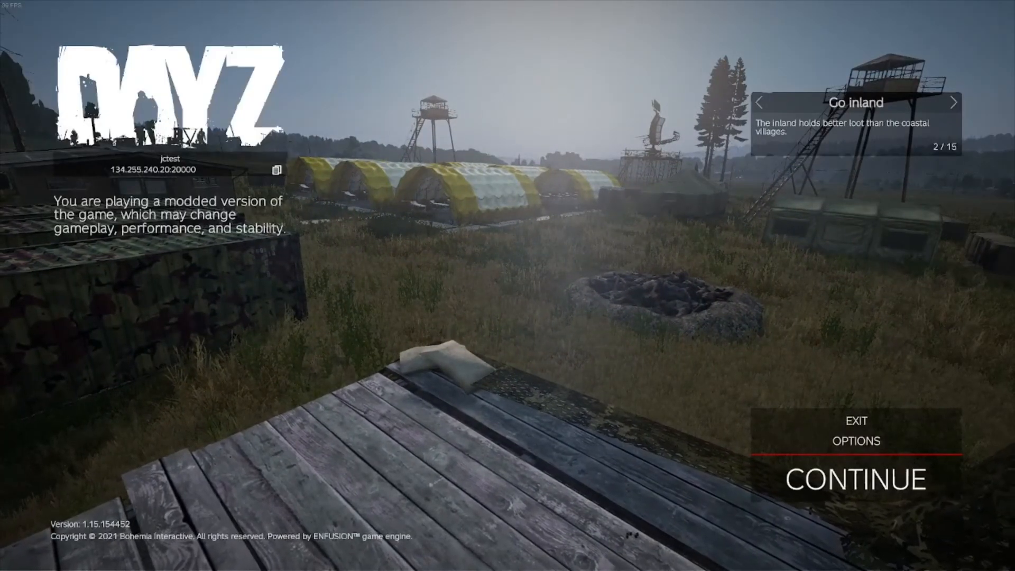